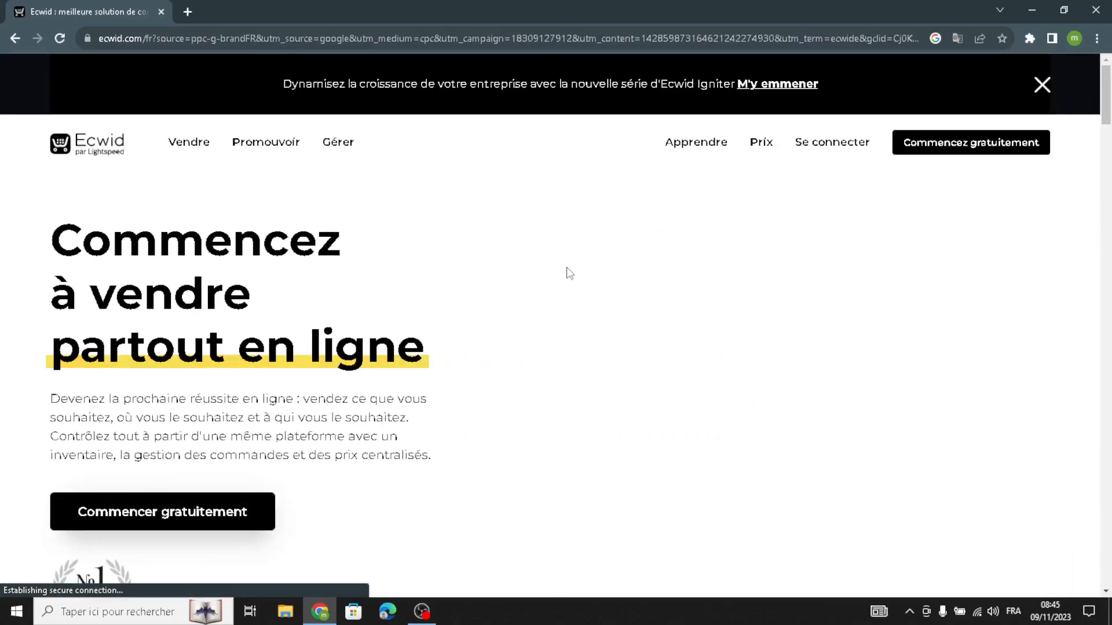
Translate the Ecwid homepage from French to English and dismiss the translation popup
right_click(576, 268)
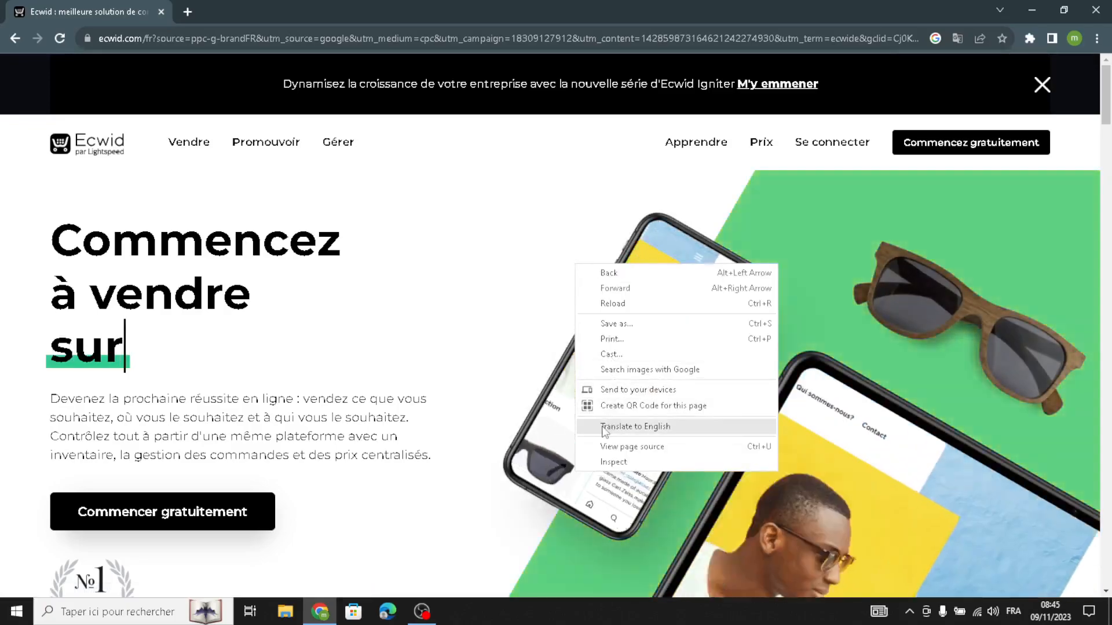
left_click(636, 426)
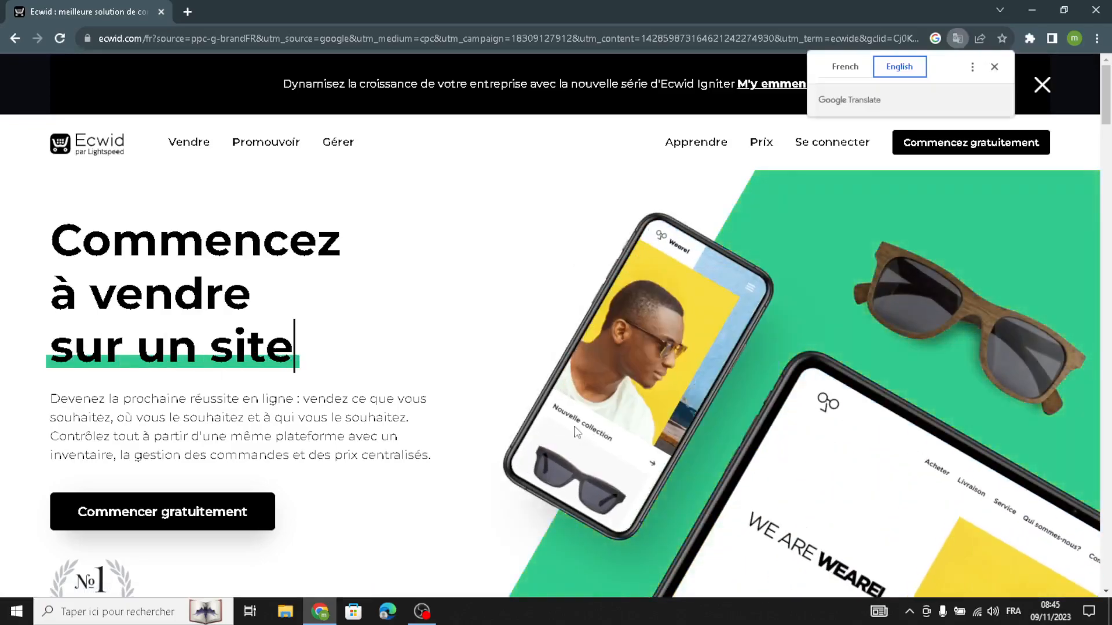
left_click(993, 66)
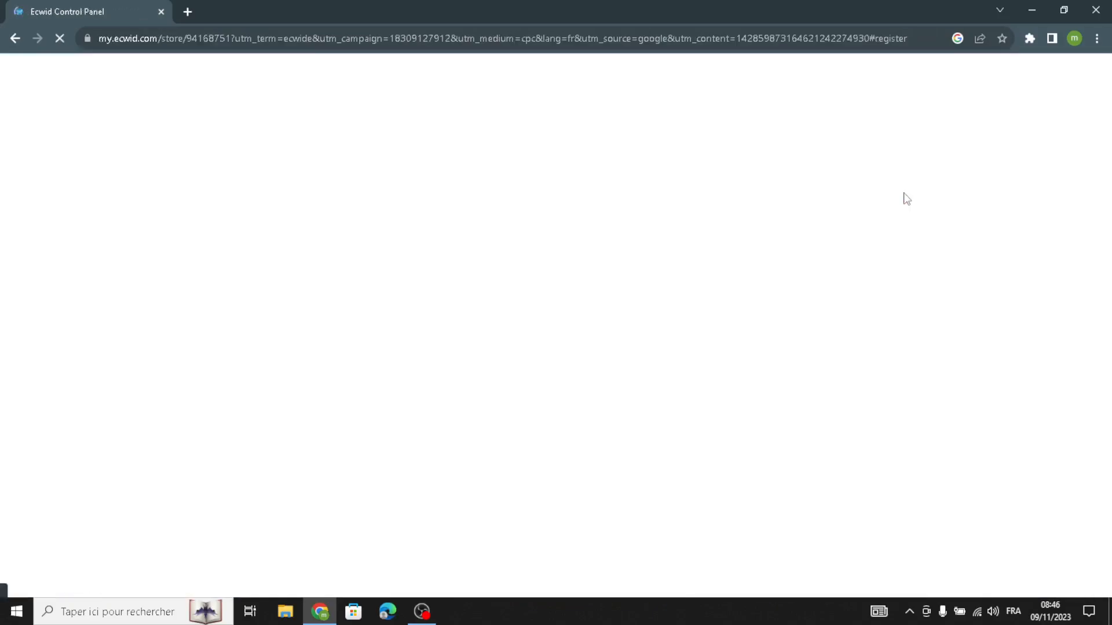
Translate the loading Ecwid control panel into English and dismiss the translation popup
right_click(803, 223)
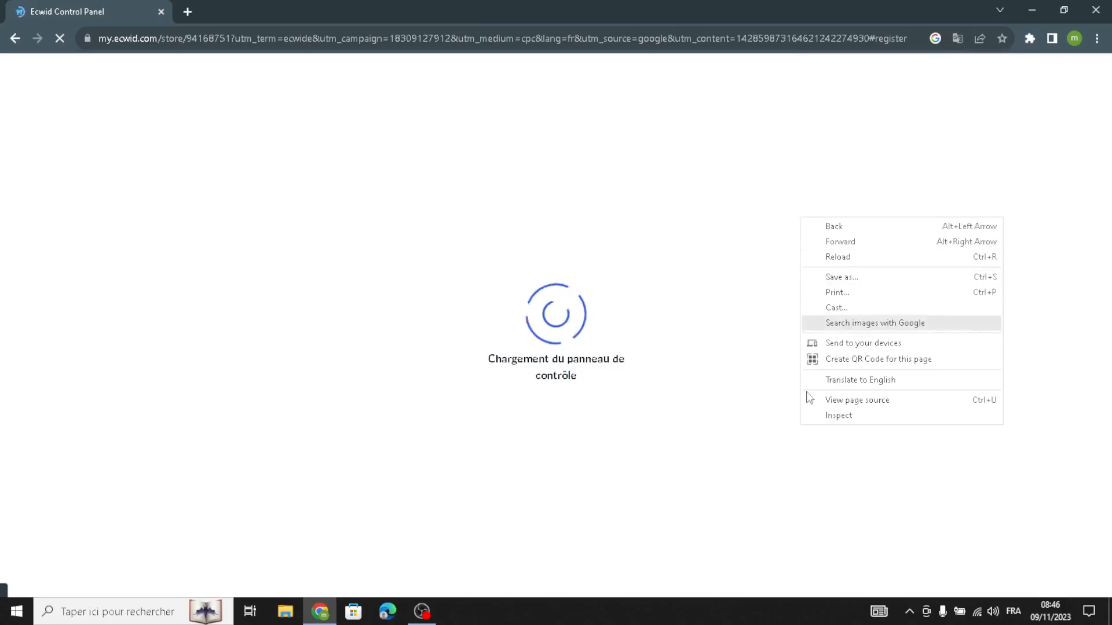
left_click(815, 380)
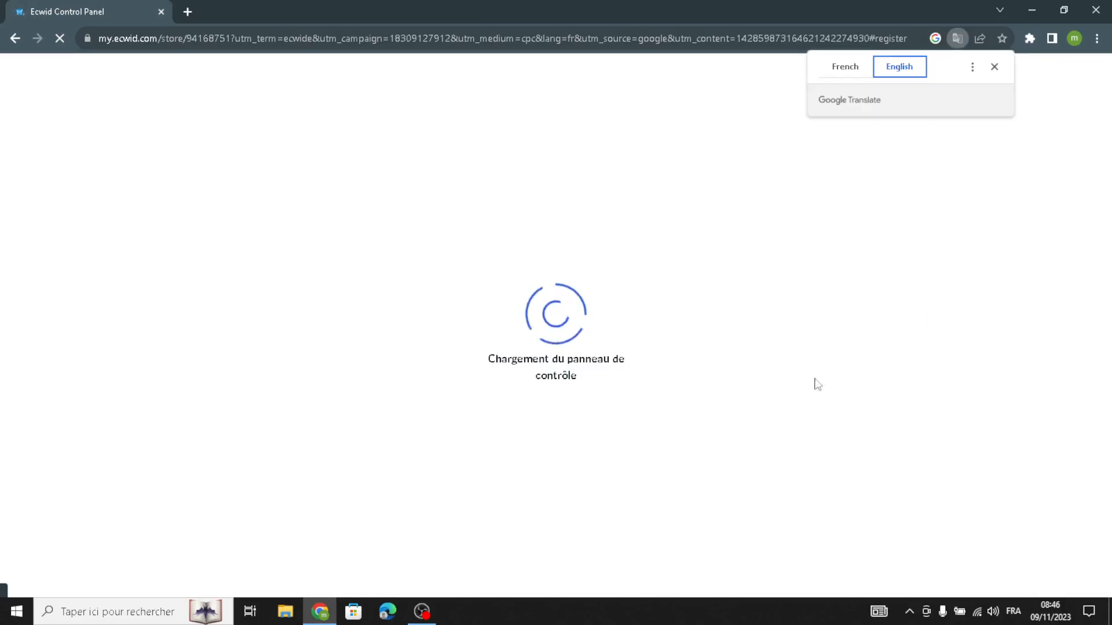
left_click(994, 68)
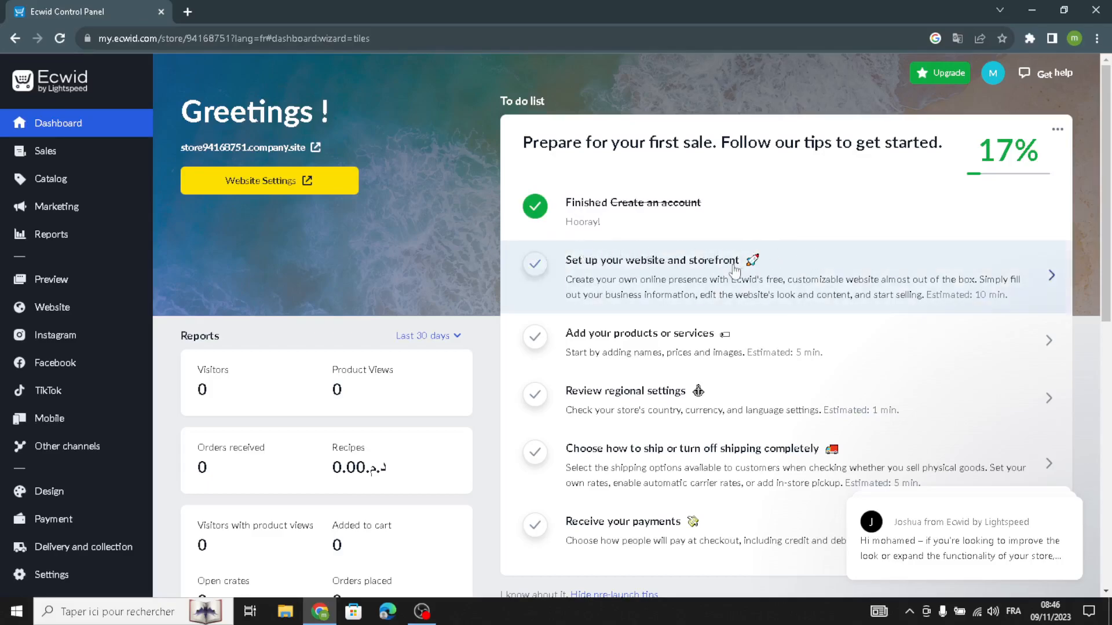
Start the website and storefront setup task and bring up the site templates gallery from the editor settings
left_click(892, 270)
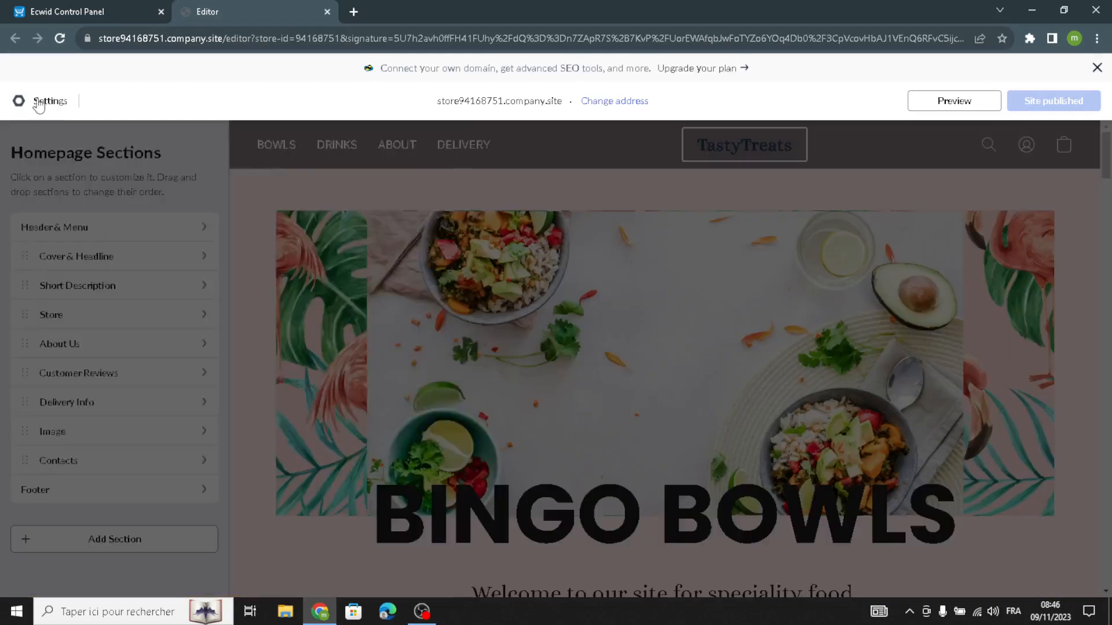
left_click(39, 103)
left_click(294, 236)
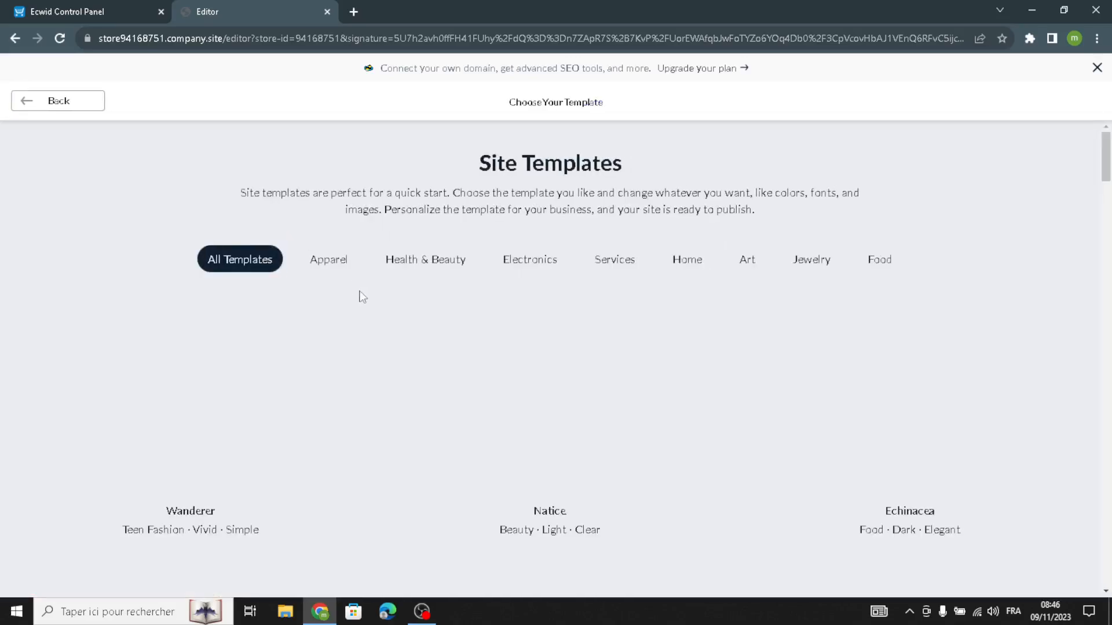
Browse all the site templates and apply the Horizon gadgets template to the store website
scroll(576, 454, "down", 2)
scroll(574, 451, "up", 2)
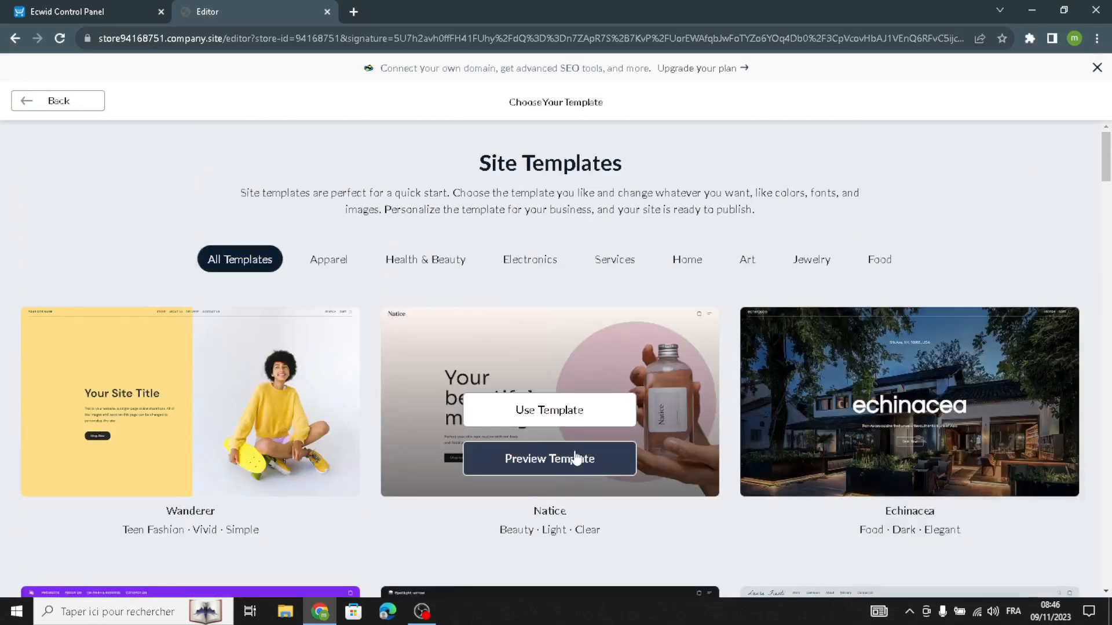
scroll(574, 452, "down", 4)
scroll(575, 452, "up", 3)
scroll(574, 457, "up", 1)
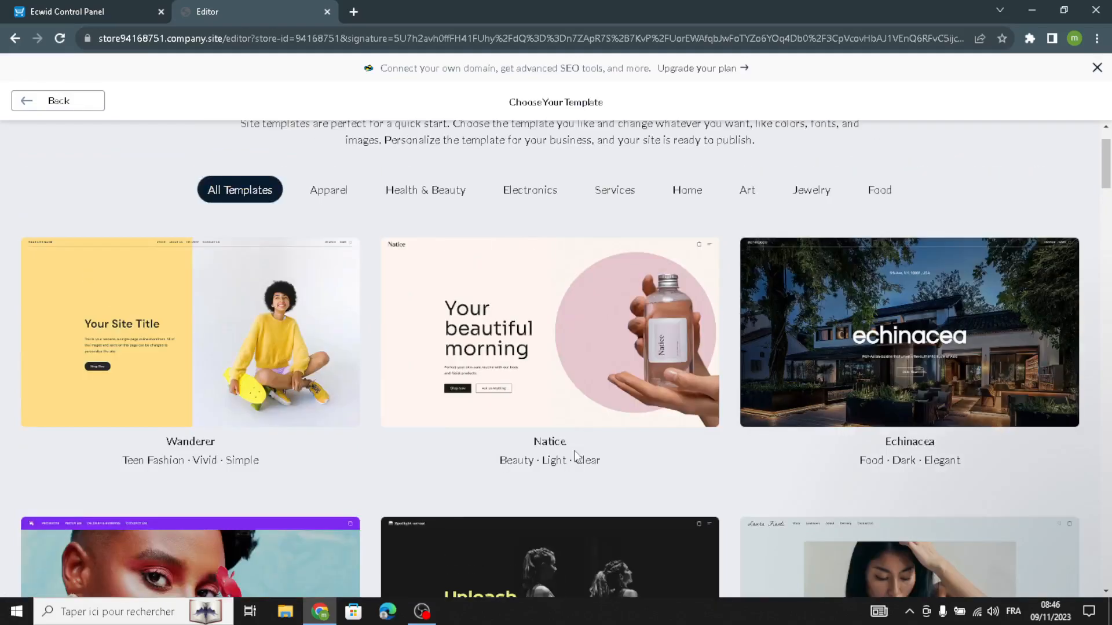
scroll(360, 307, "down", 10)
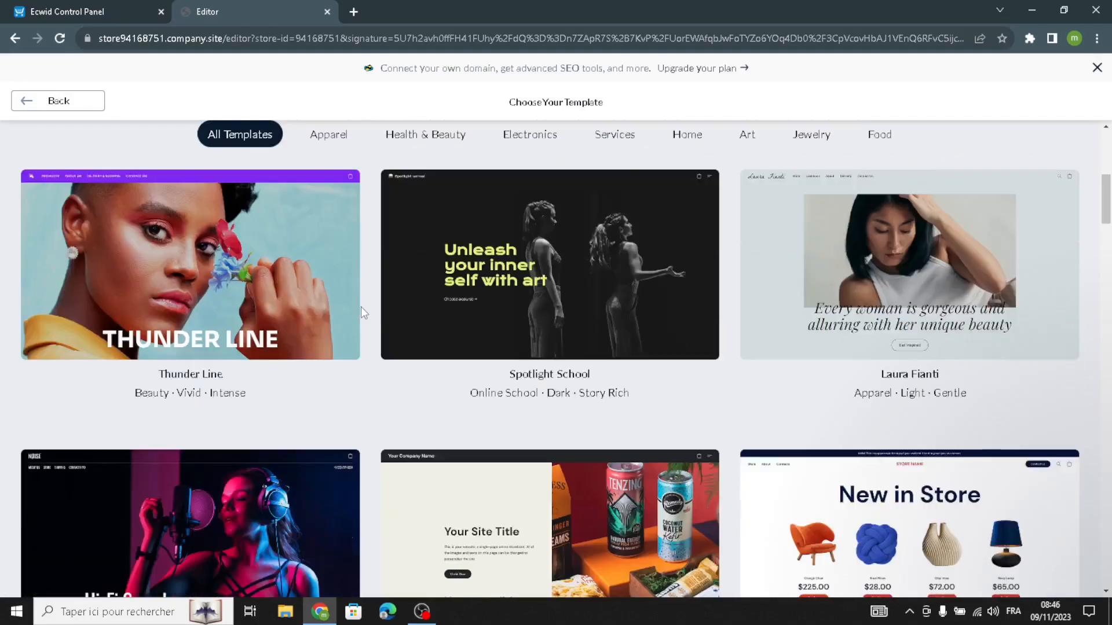
scroll(439, 401, "down", 6)
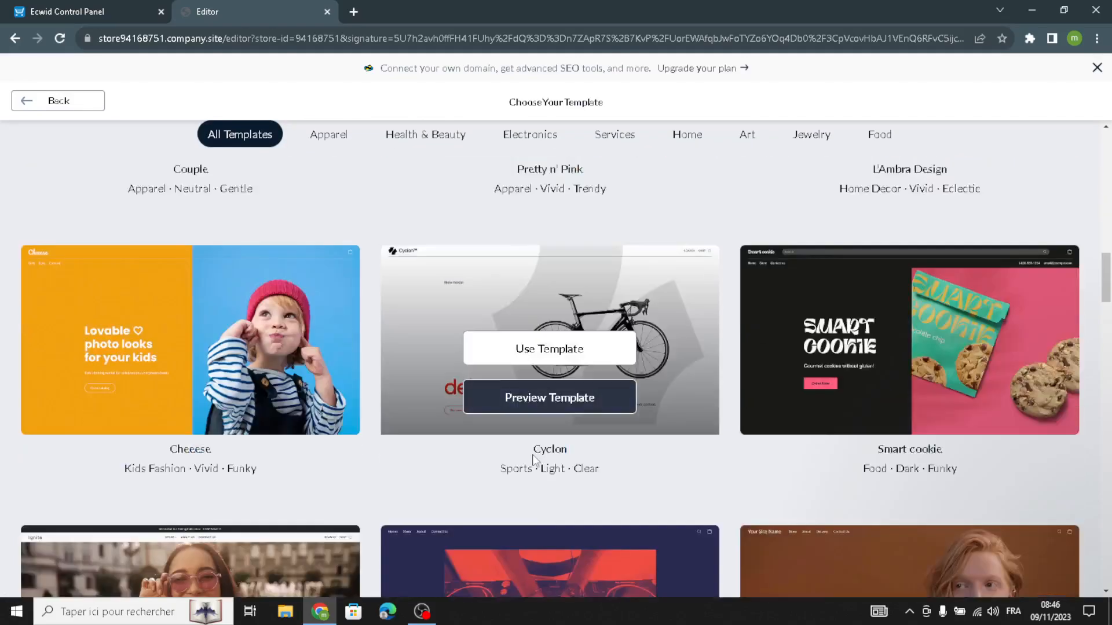
scroll(533, 454, "down", 10)
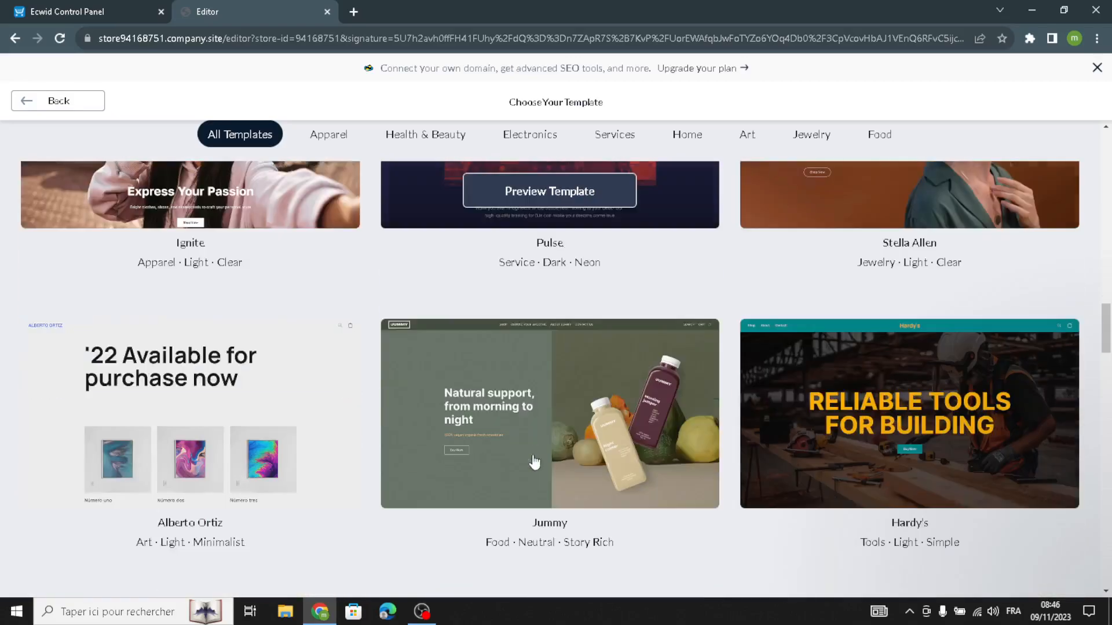
scroll(534, 462, "down", 5)
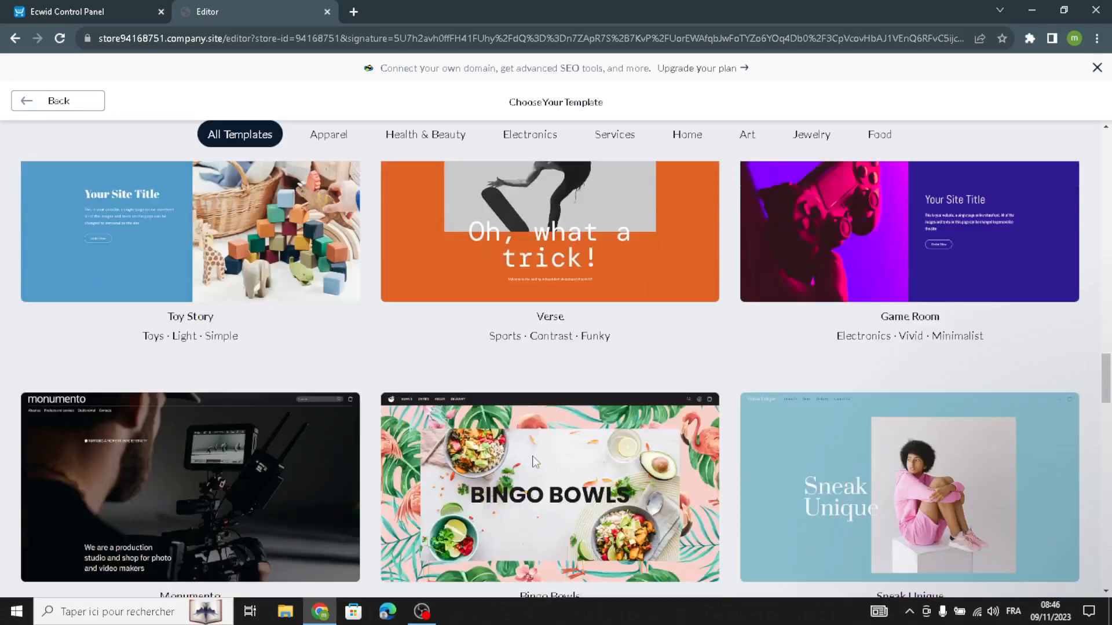
scroll(532, 456, "down", 6)
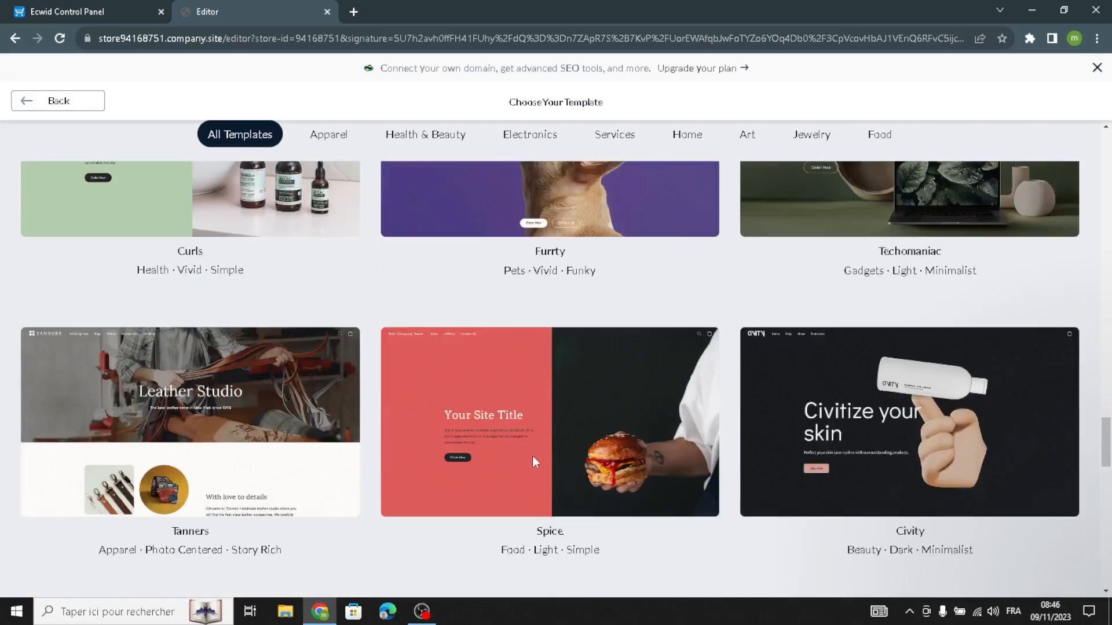
scroll(533, 456, "up", 3)
scroll(532, 460, "down", 14)
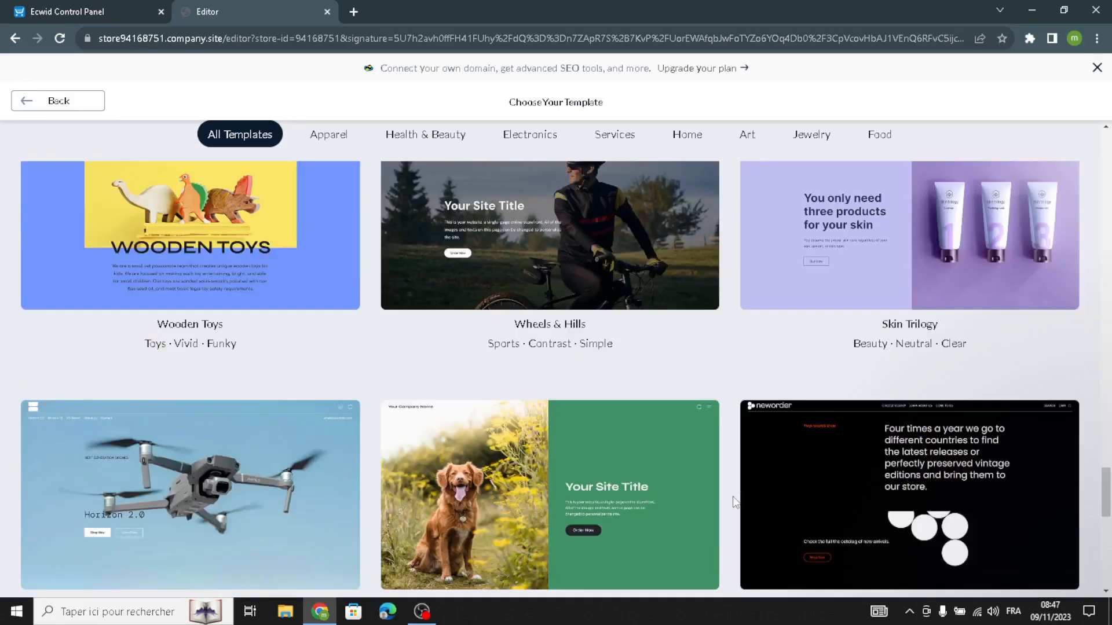
scroll(732, 496, "down", 5)
scroll(732, 496, "up", 6)
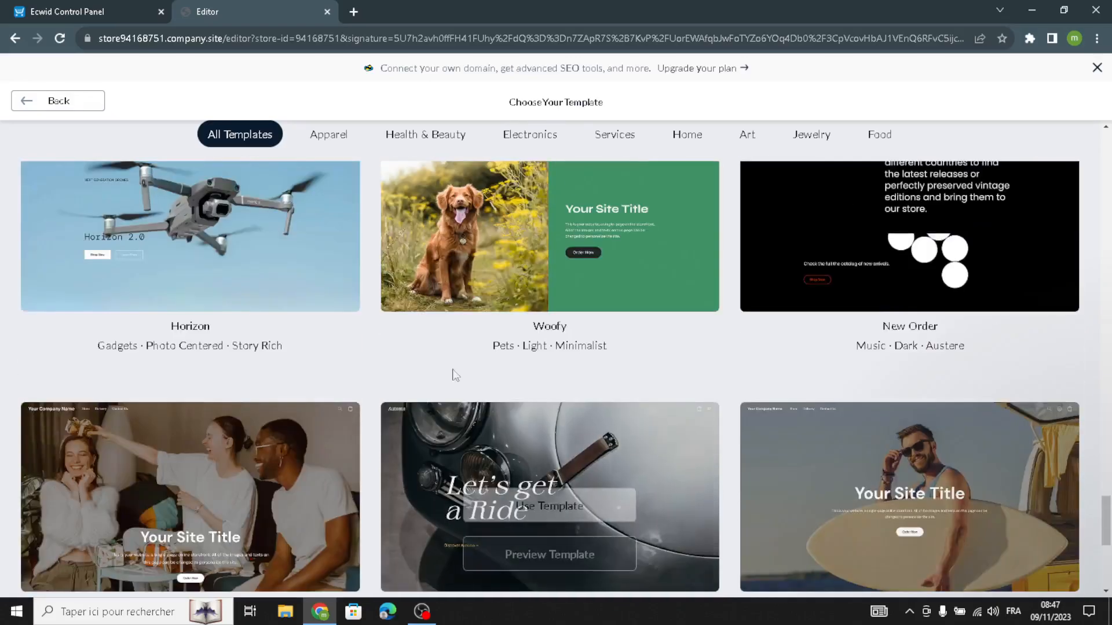
left_click(163, 228)
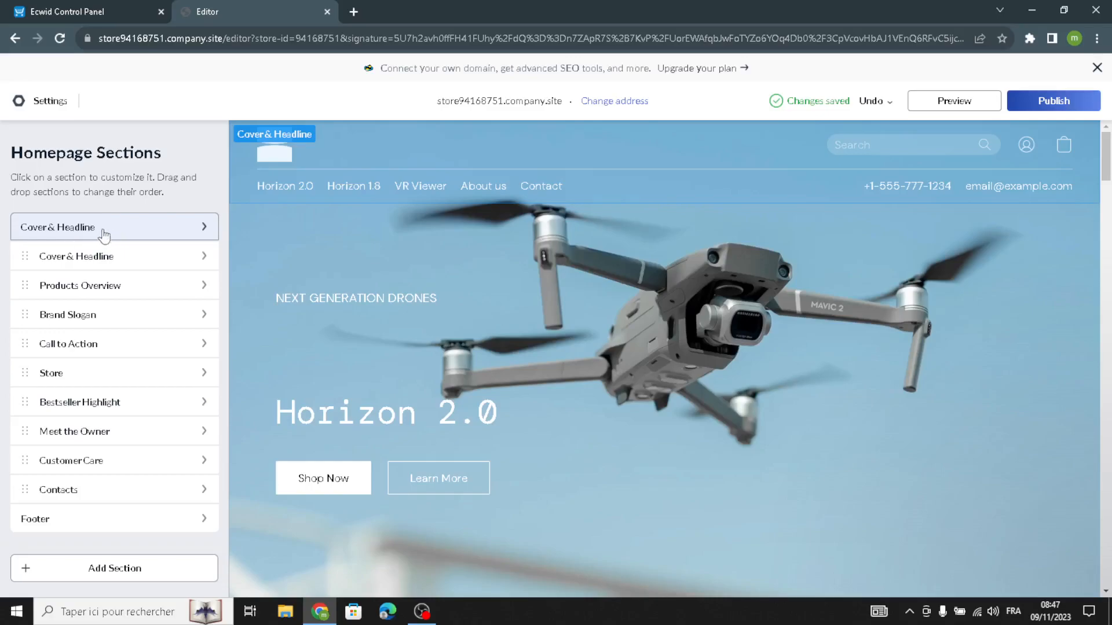
Open the site logo settings of the header section and set the logo type to Text
left_click(36, 231)
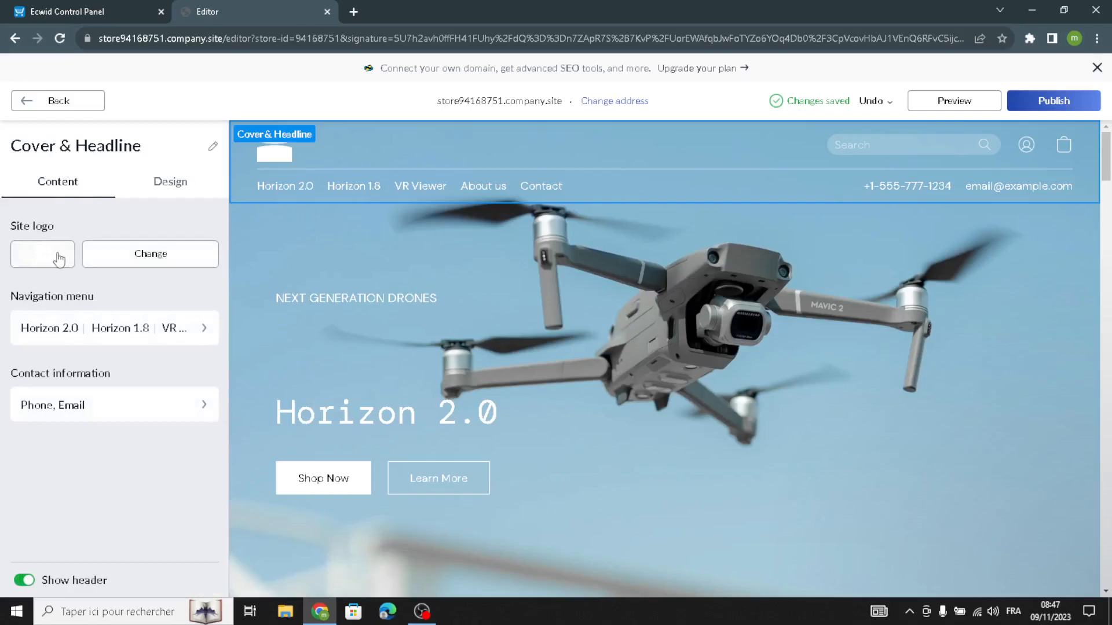
left_click(58, 260)
left_click(69, 225)
left_click(55, 255)
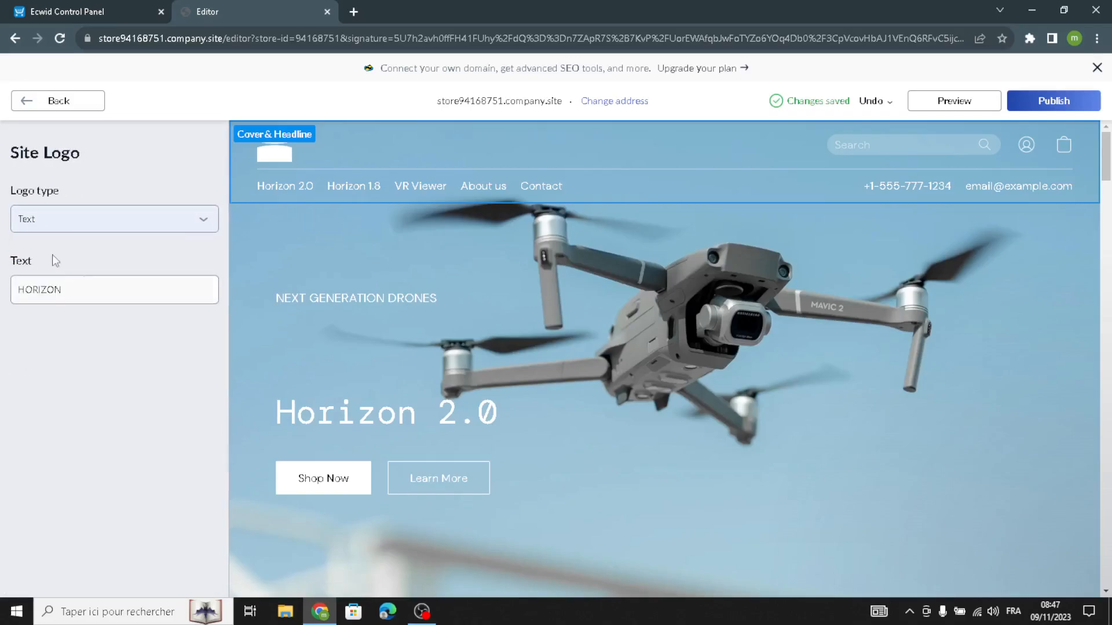
Replace the site logo text with TECHUB and return to the header section settings
left_click_drag(81, 288, 24, 295)
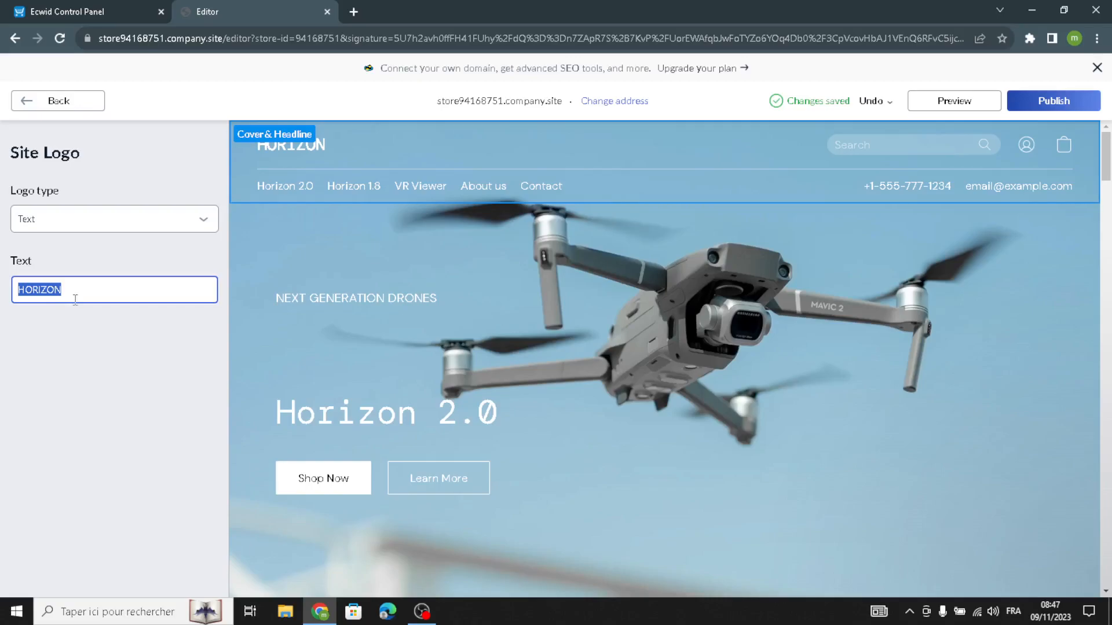
type("techHub")
key("BackSpace")
key("BackSpace")
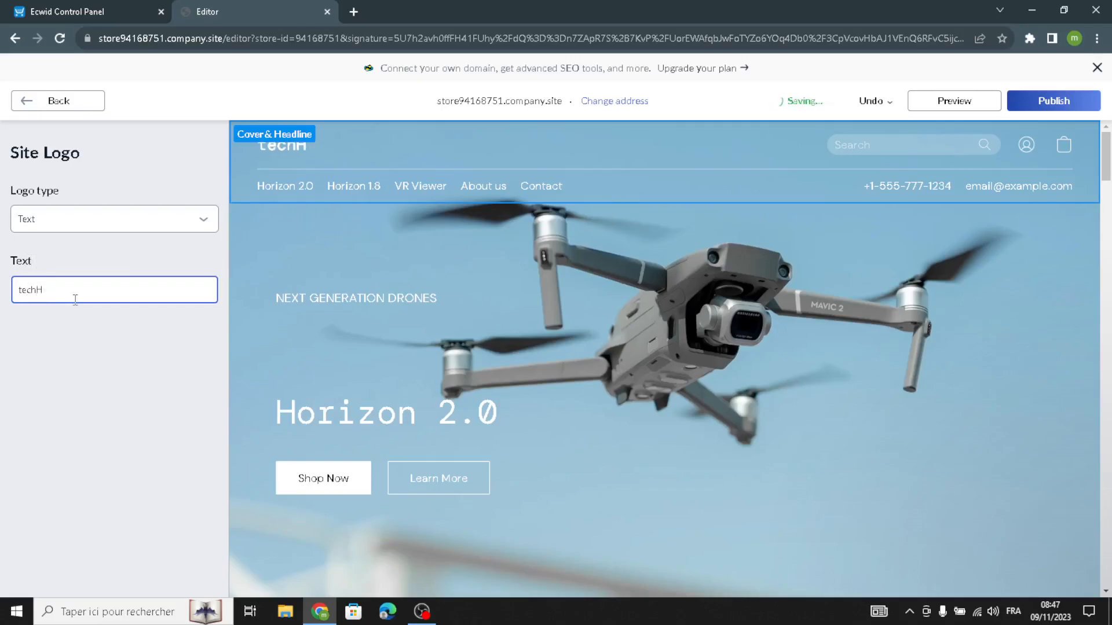
key("BackSpace")
key("BackSpace")
type("TE")
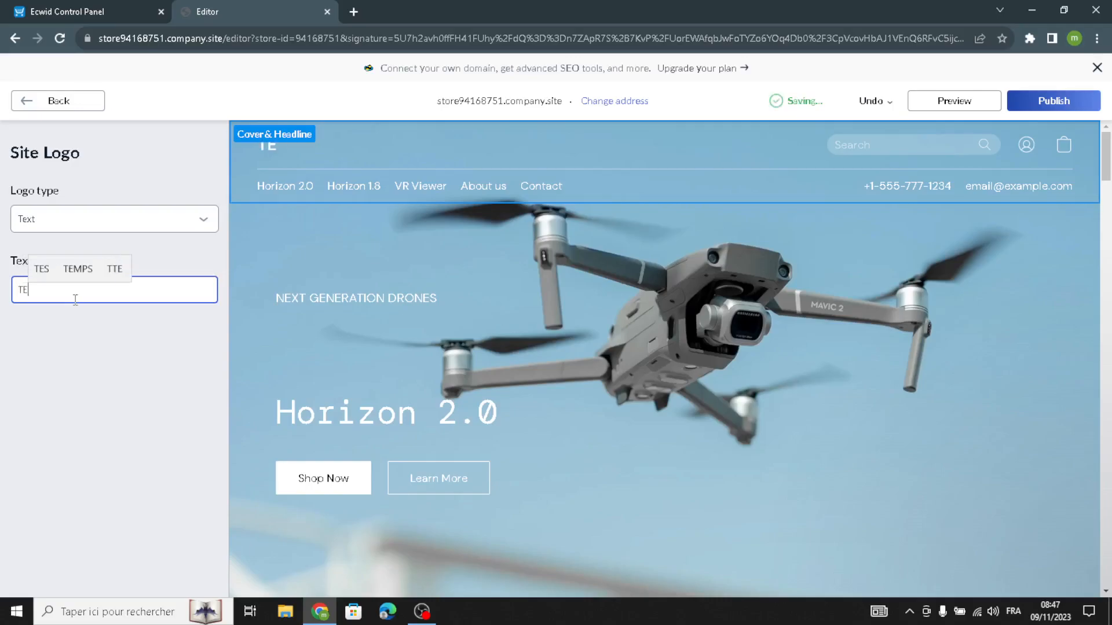
type("CHU")
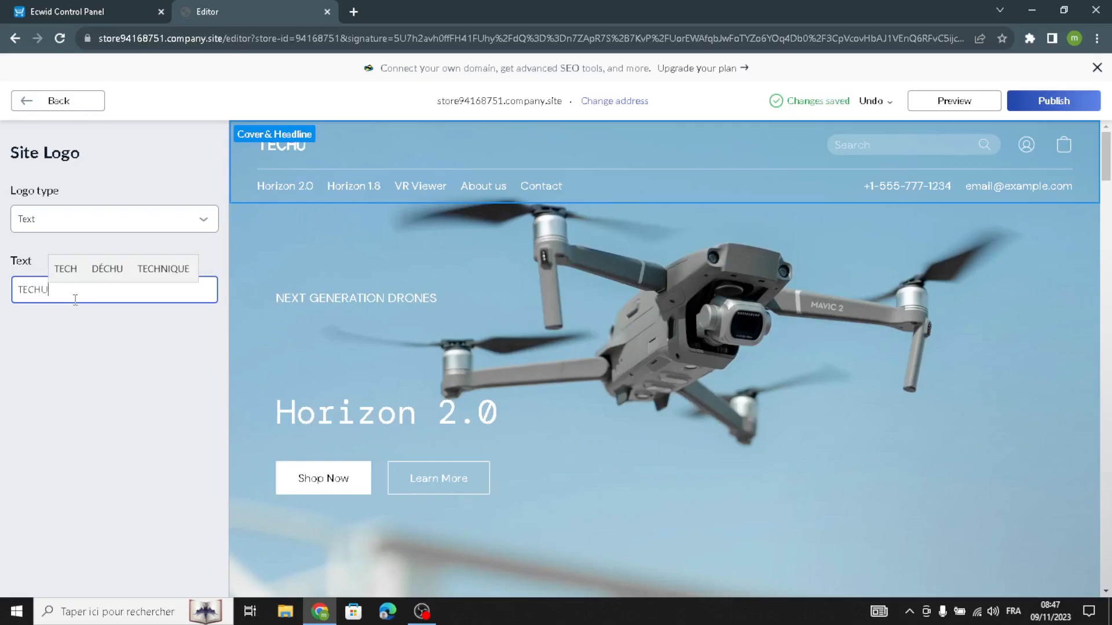
key("BackSpace")
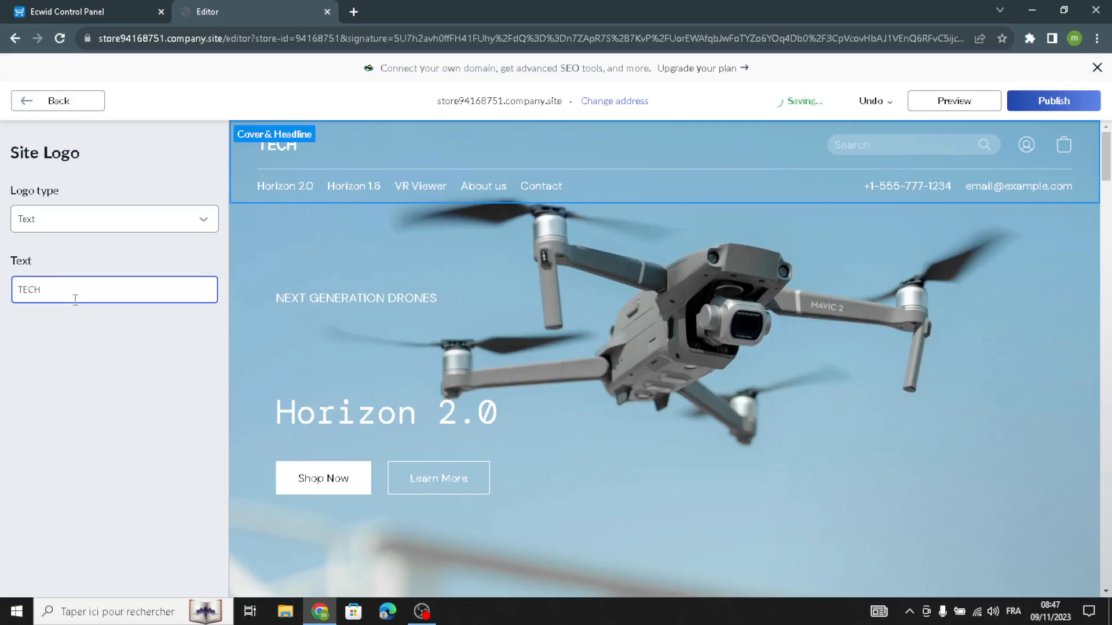
type("HUB")
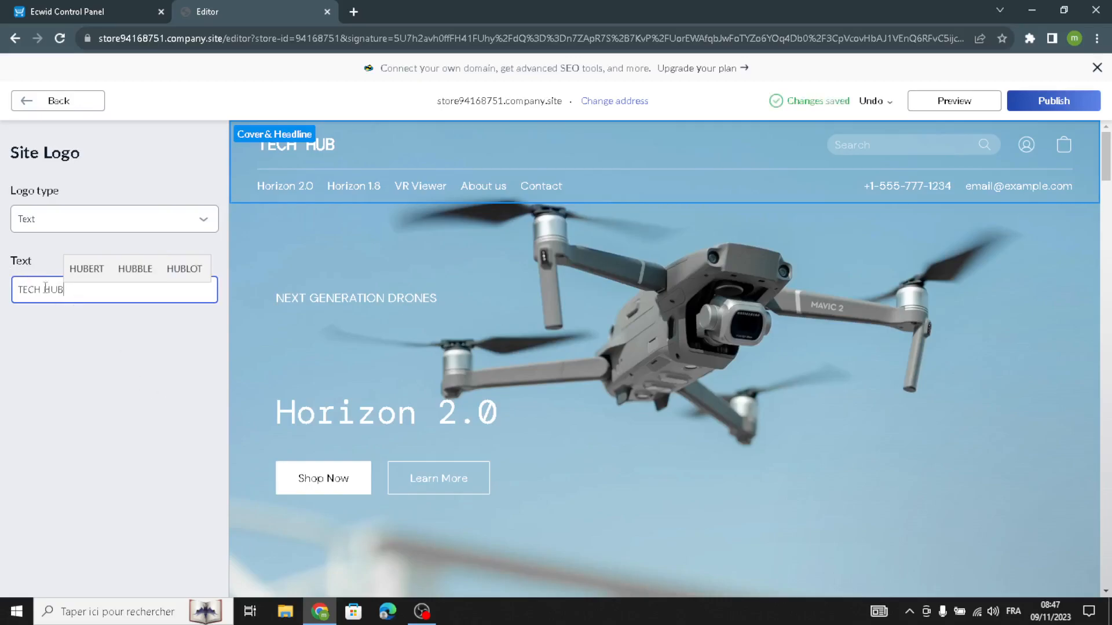
left_click(46, 292)
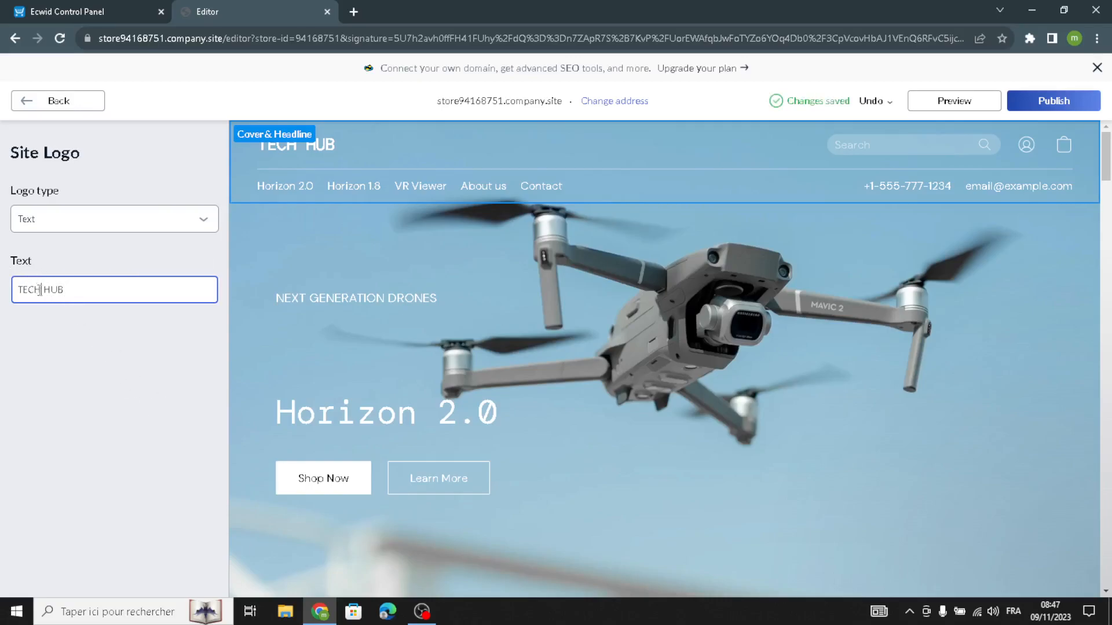
key("BackSpace")
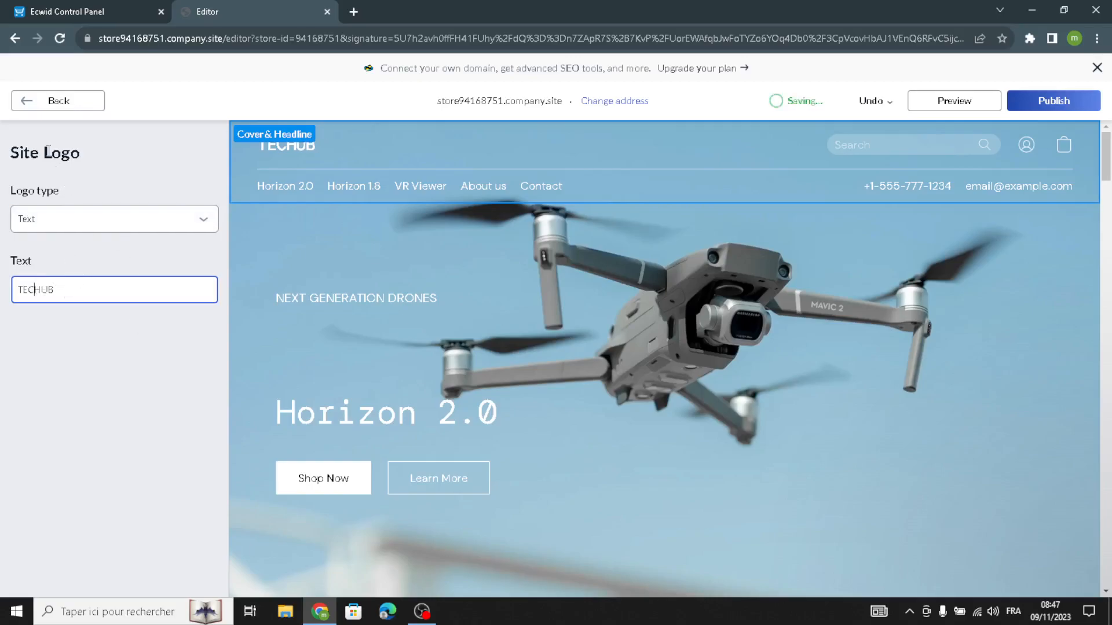
left_click(29, 110)
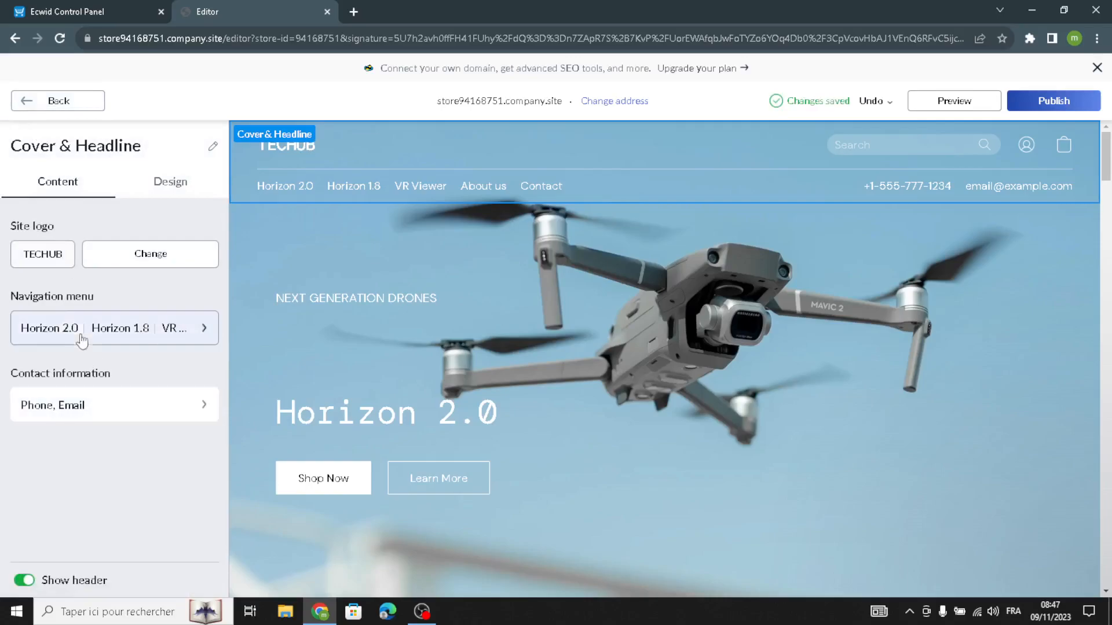
Check the header's navigation menu items, and apply the third header layout, which places the menu before the logo
left_click(58, 324)
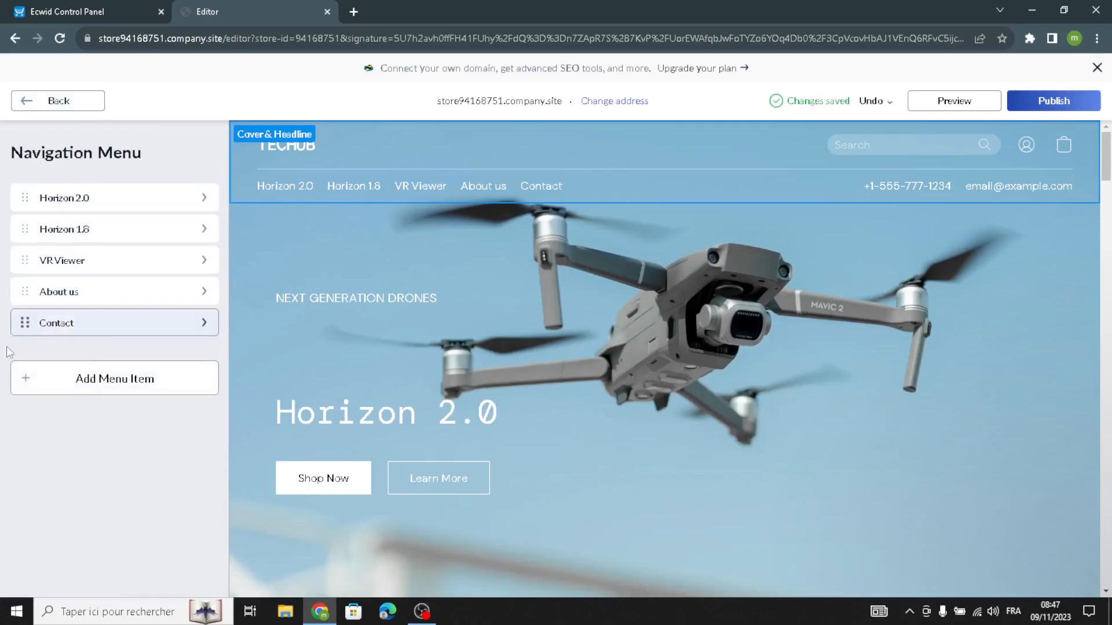
left_click(82, 103)
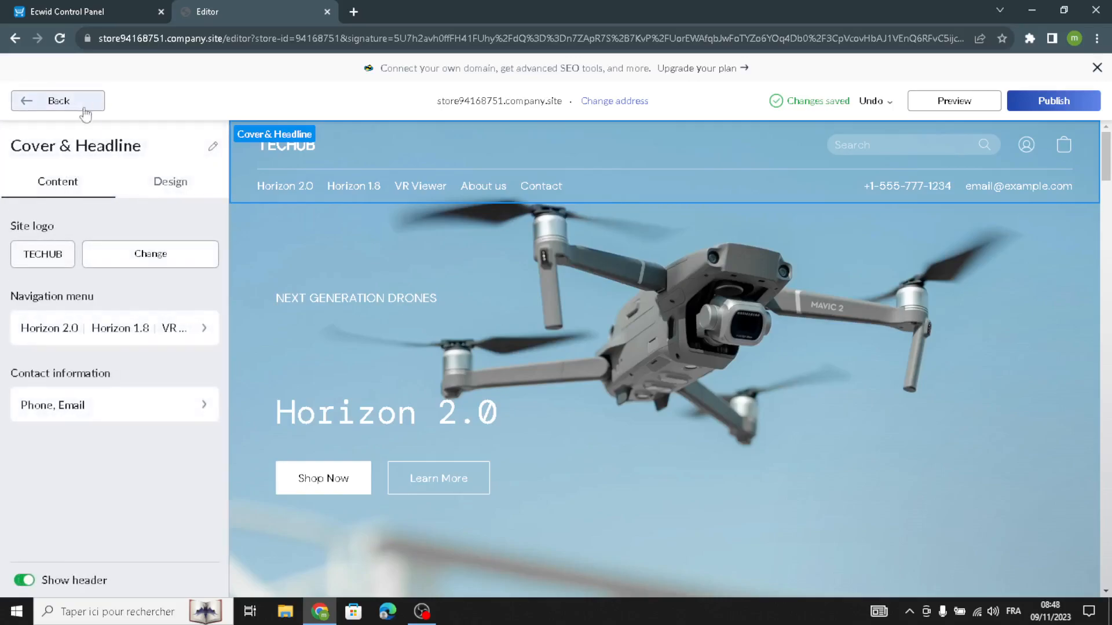
left_click(165, 191)
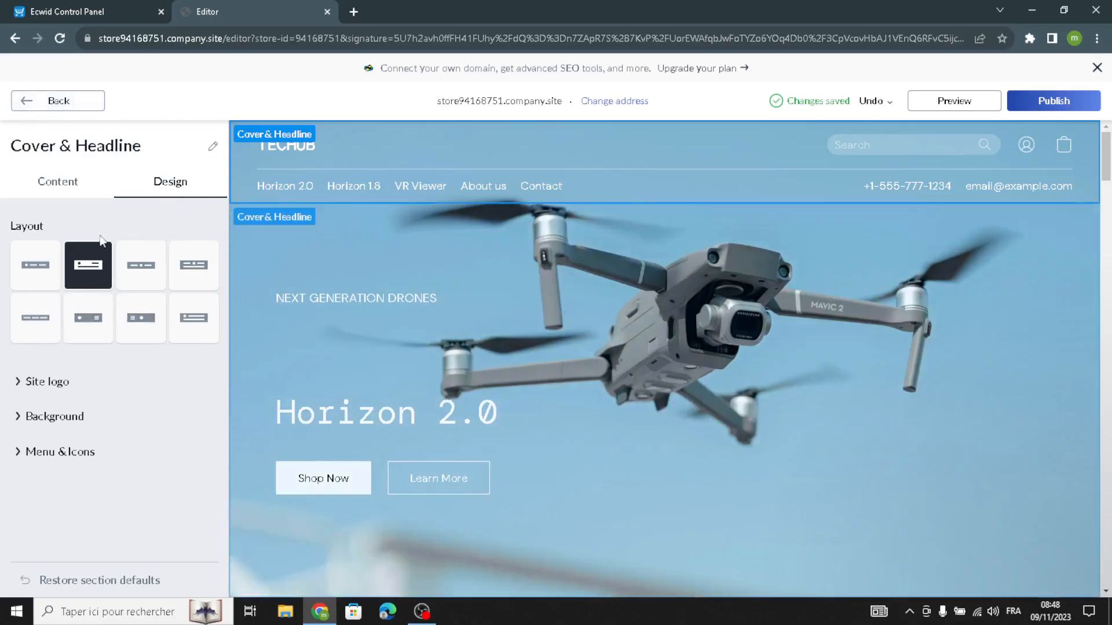
left_click(137, 267)
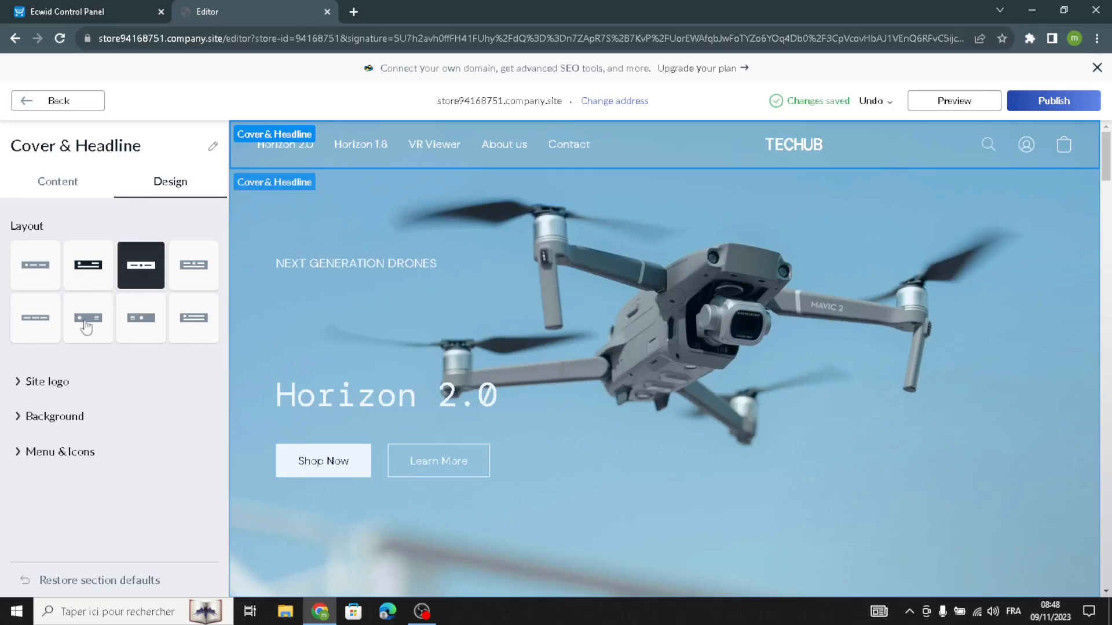
Set the site logo font to Alice and its size to 26
left_click(91, 382)
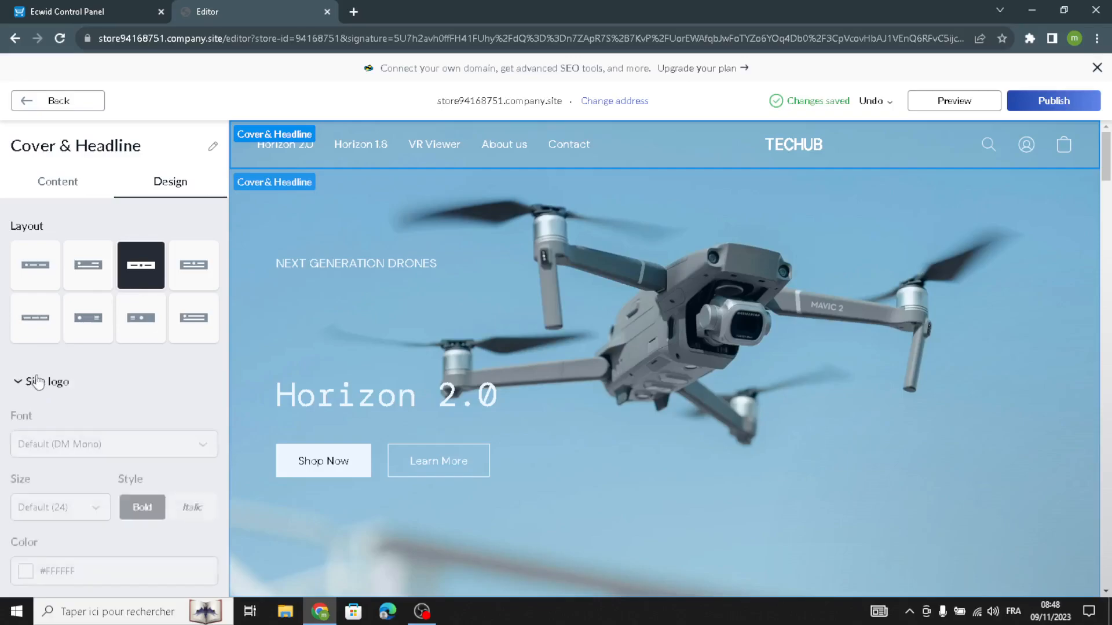
left_click(68, 460)
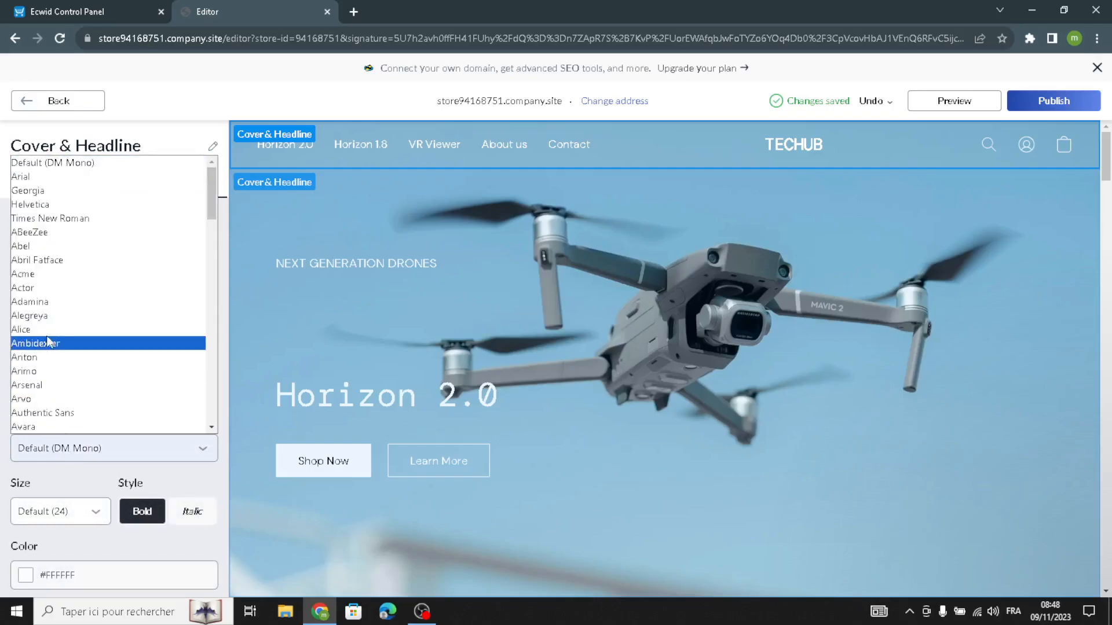
left_click(58, 328)
left_click(41, 519)
left_click(52, 461)
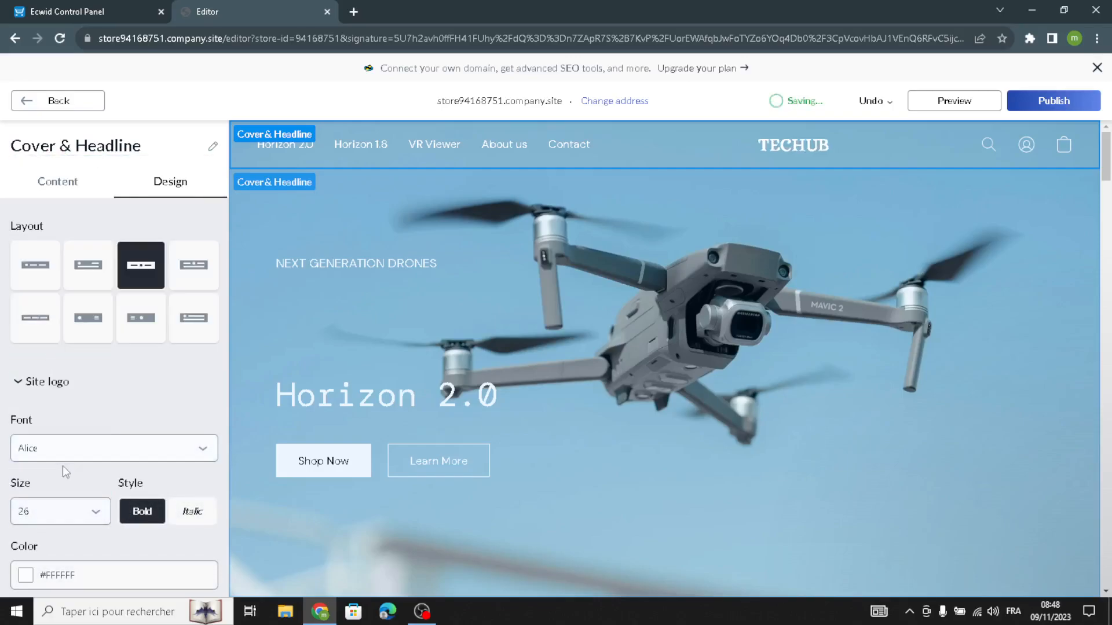
Set the site logo color to dark blue #1F3D58 and add a frame outline around the logo
scroll(51, 492, "down", 2)
left_click(27, 437)
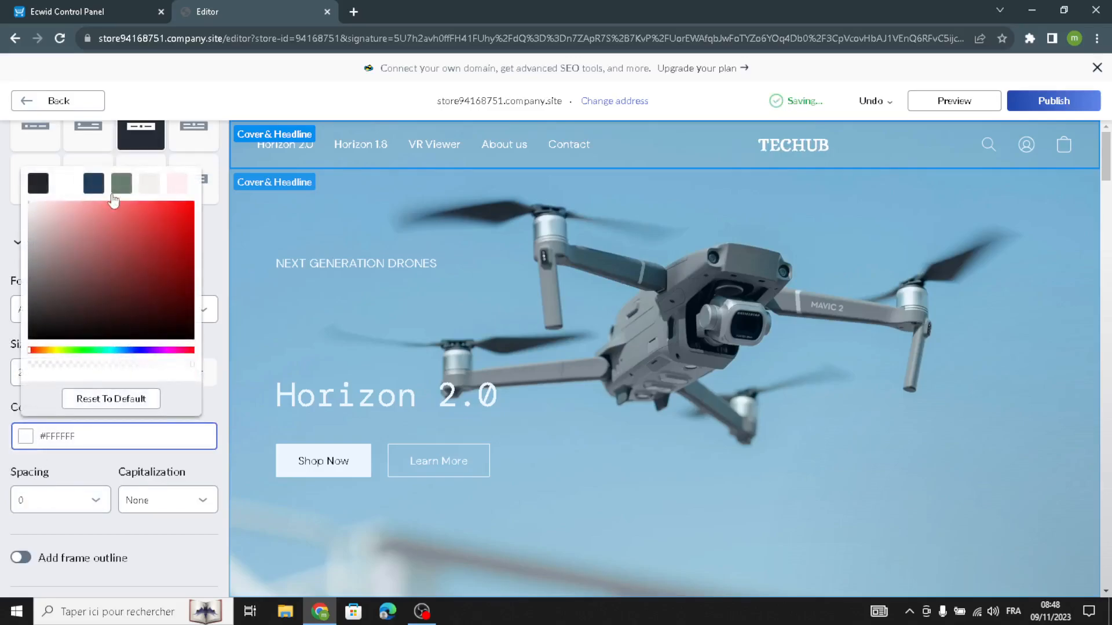
left_click(97, 184)
left_click(21, 420)
scroll(21, 420, "down", 2)
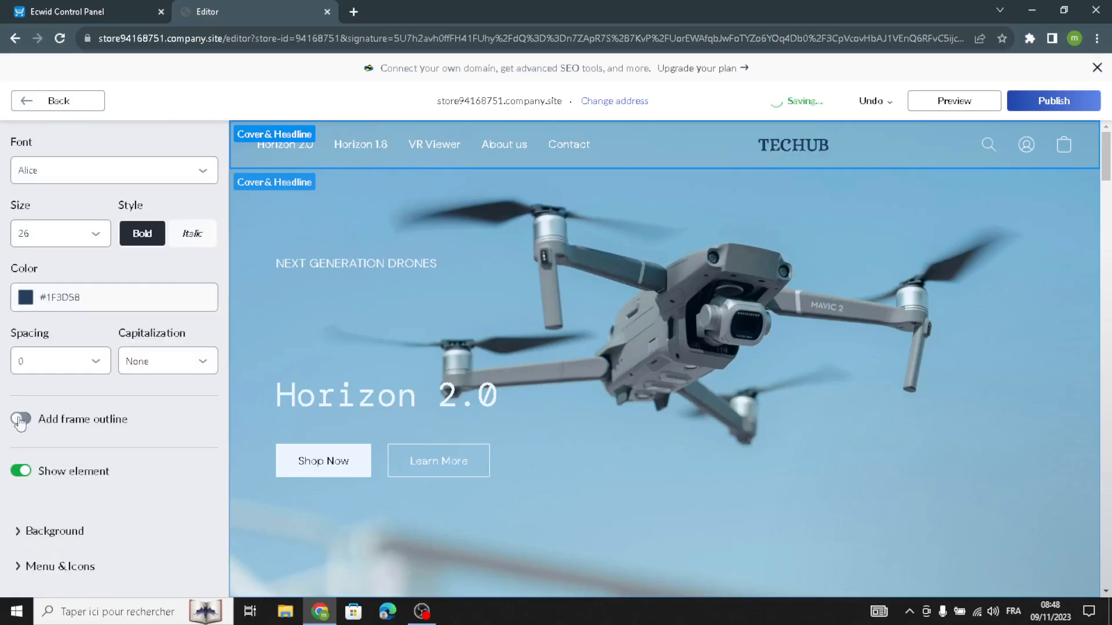
left_click(21, 419)
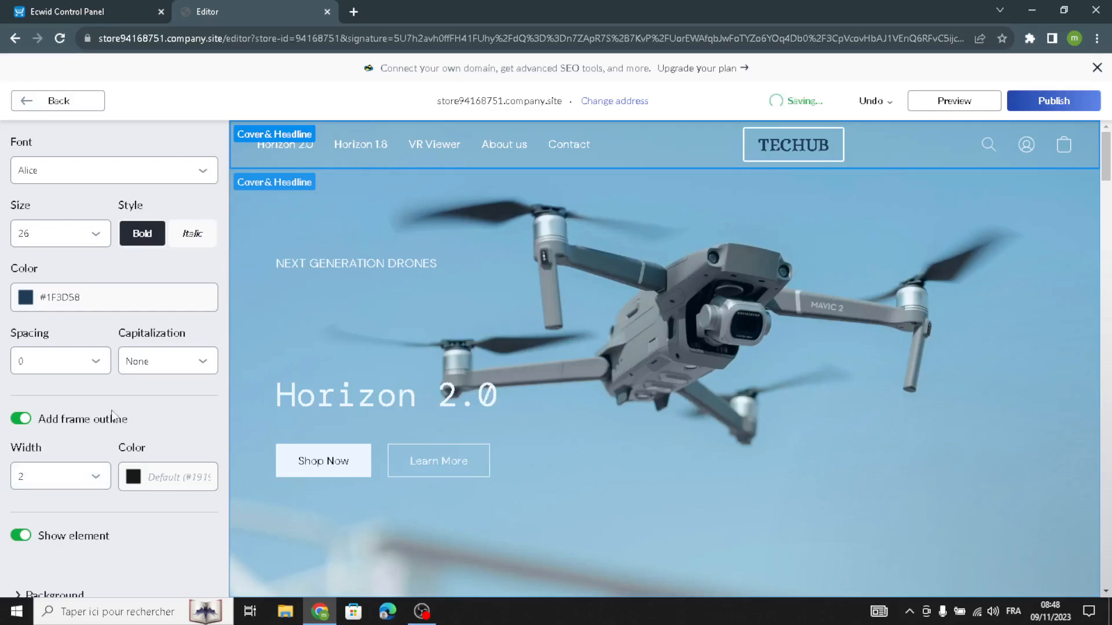
Set the header's background style to Grayscale transparent
scroll(31, 484, "down", 2)
left_click(31, 497)
left_click(64, 465)
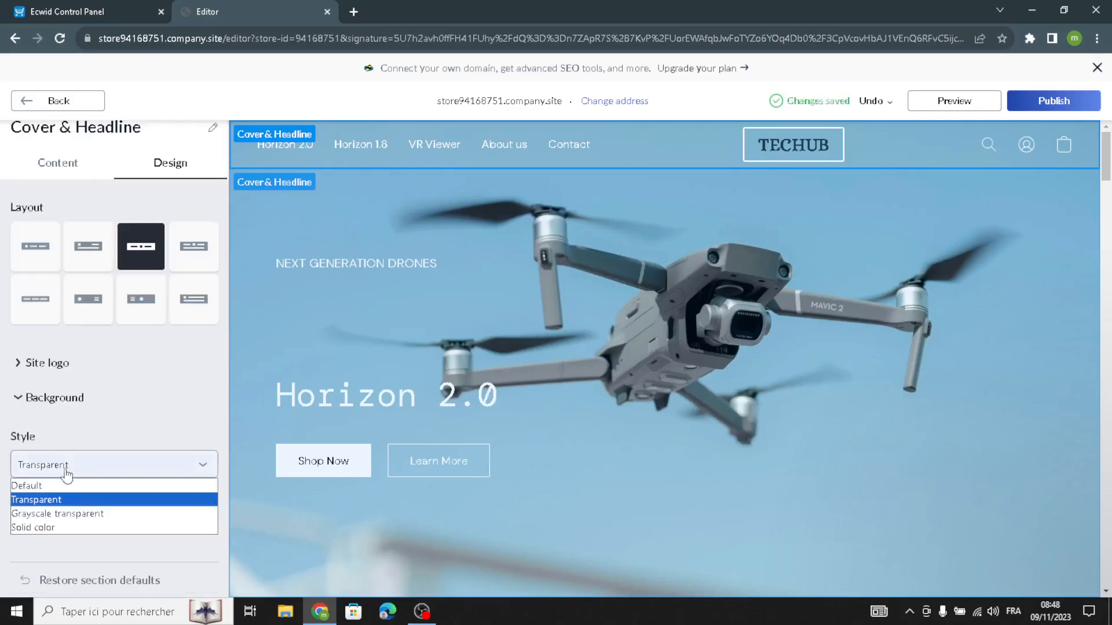
left_click(56, 514)
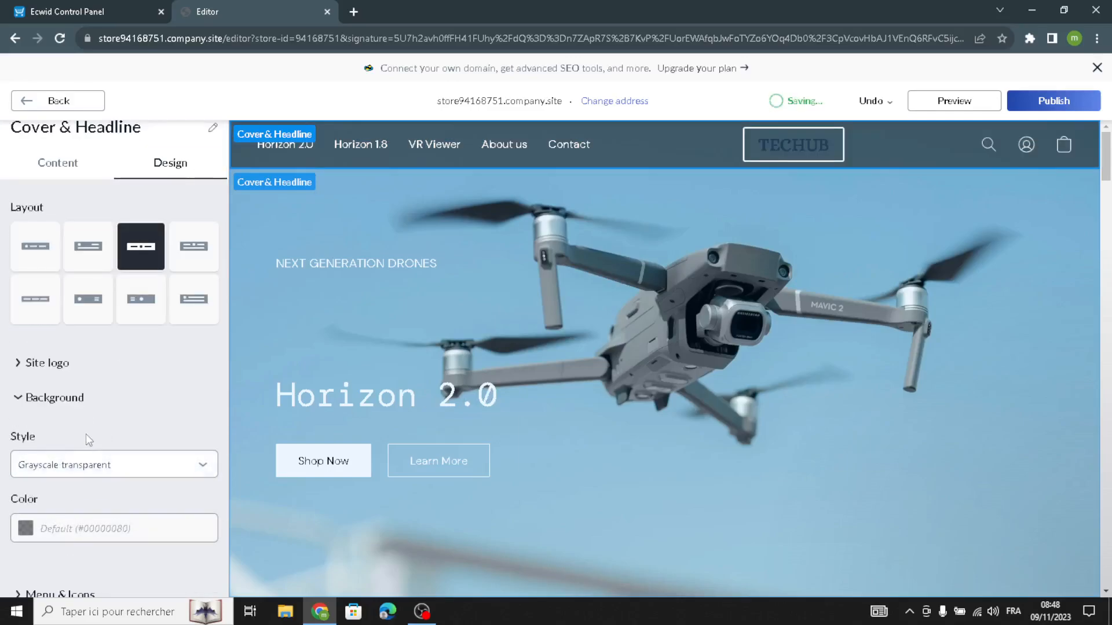
scroll(129, 414, "up", 1)
scroll(129, 415, "down", 2)
scroll(133, 412, "up", 2)
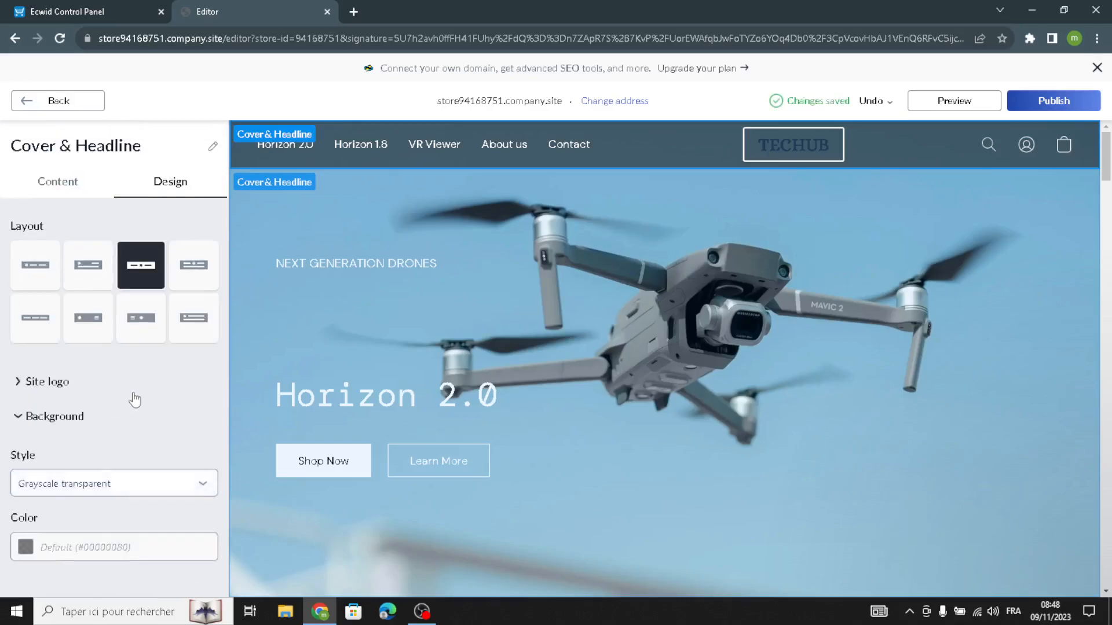
Return to the homepage sections and open the second Cover & Headline section, checking its tagline and title texts
left_click(45, 100)
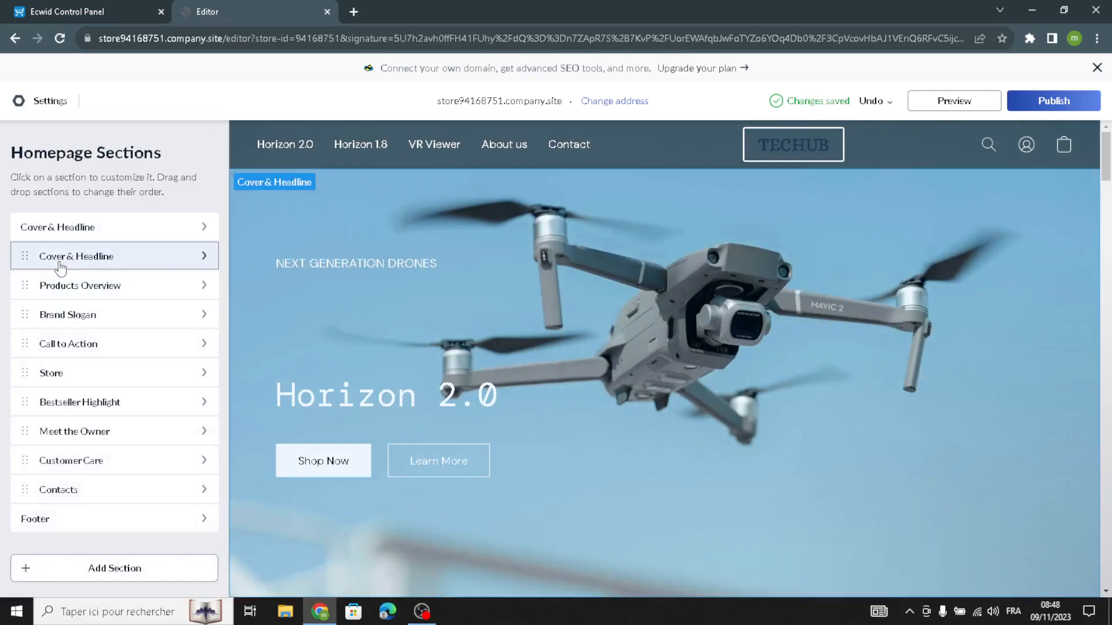
left_click(58, 266)
left_click_drag(152, 262, 64, 240)
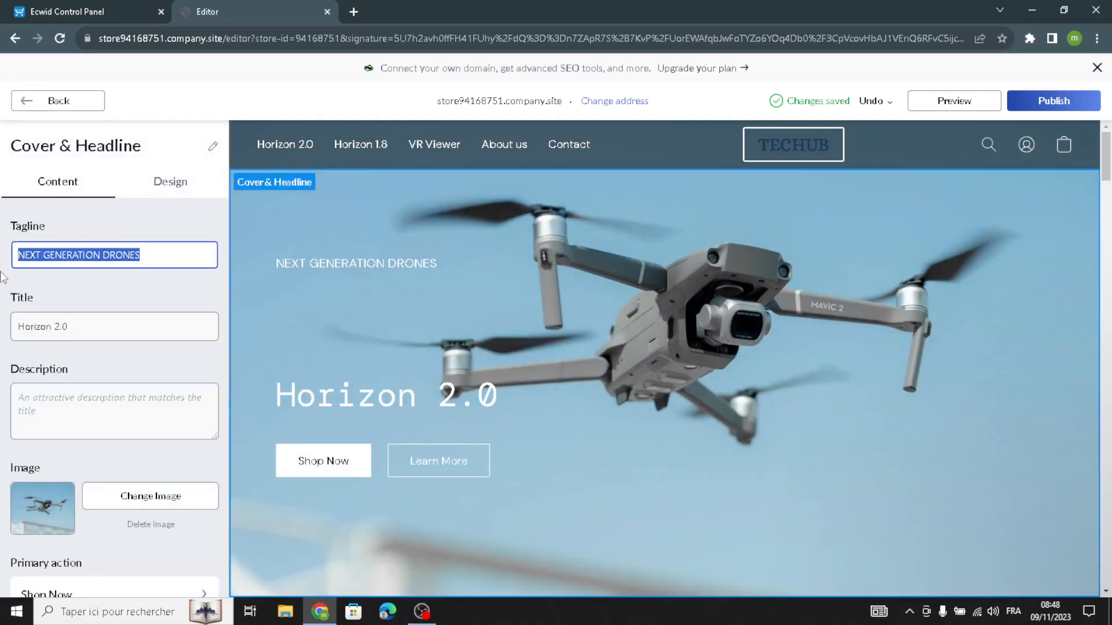
left_click_drag(87, 336, 3, 307)
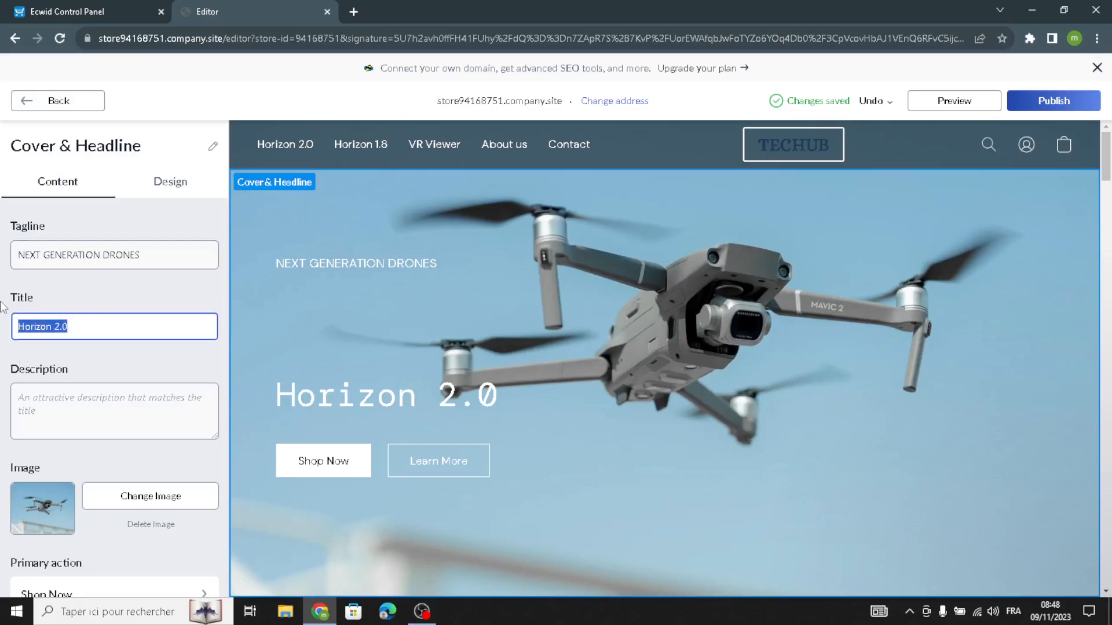
Enter the cover description "Welcome to our site for tech gadgets and accessories."
left_click(40, 396)
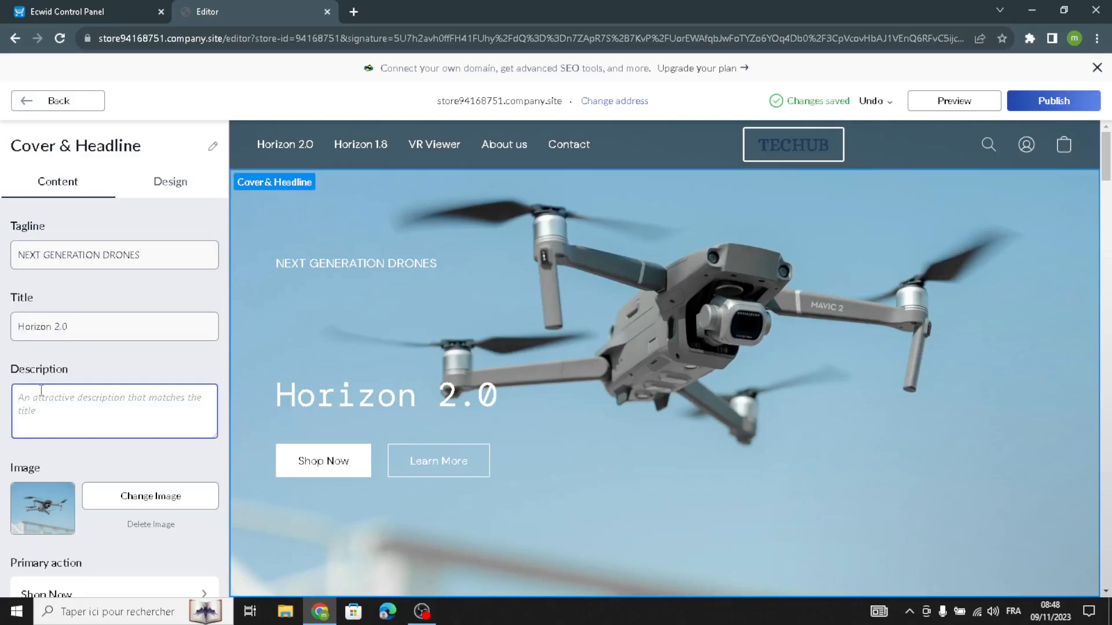
type("w")
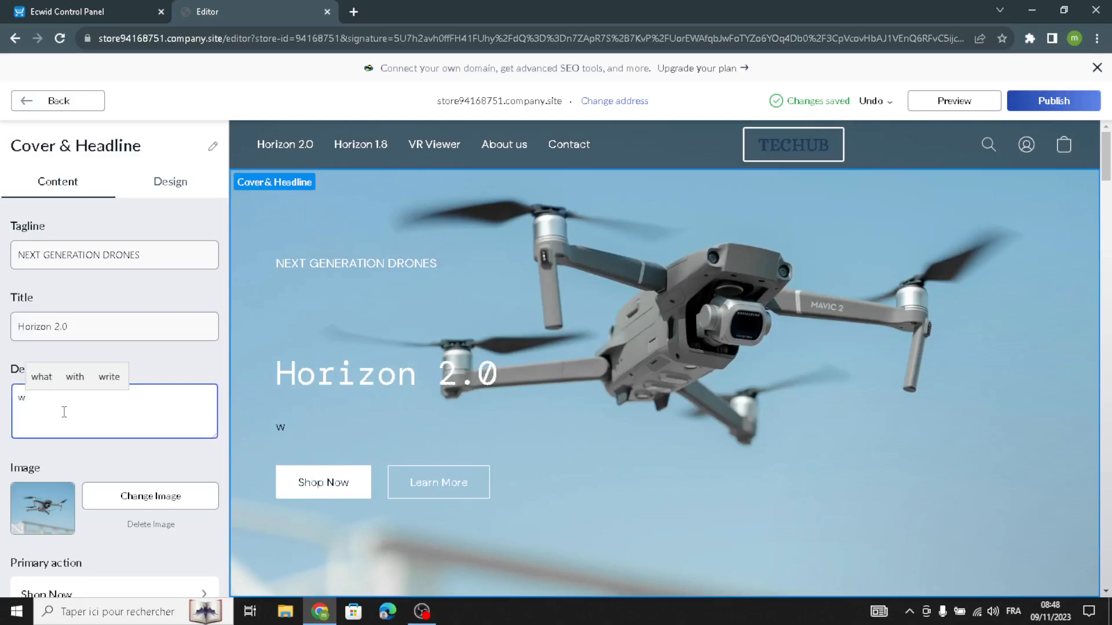
key("BackSpace")
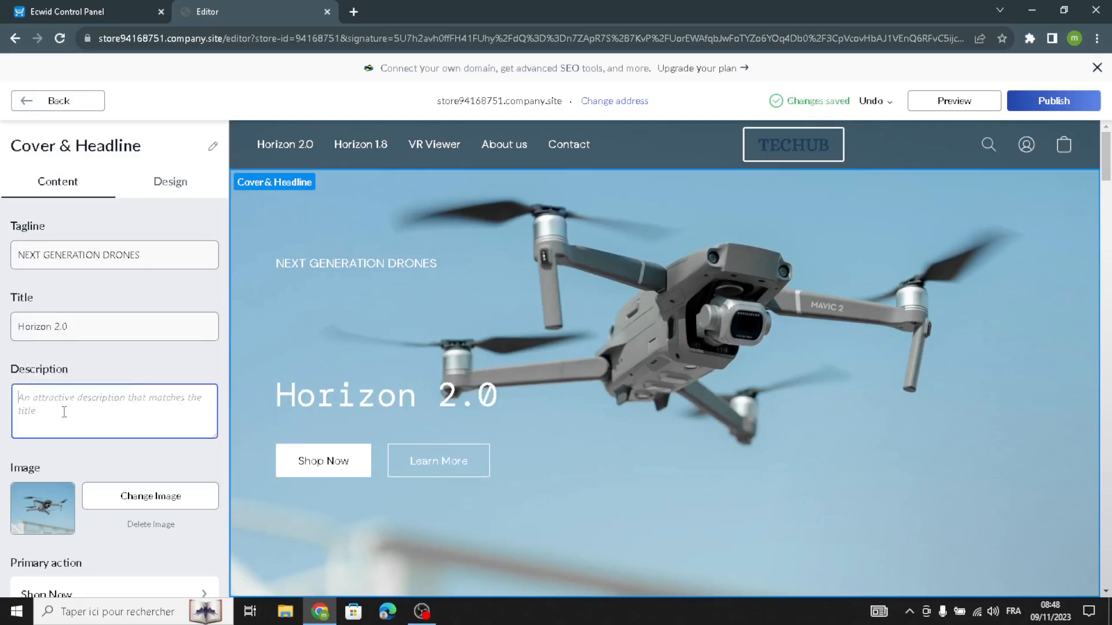
type("Welcome to our si")
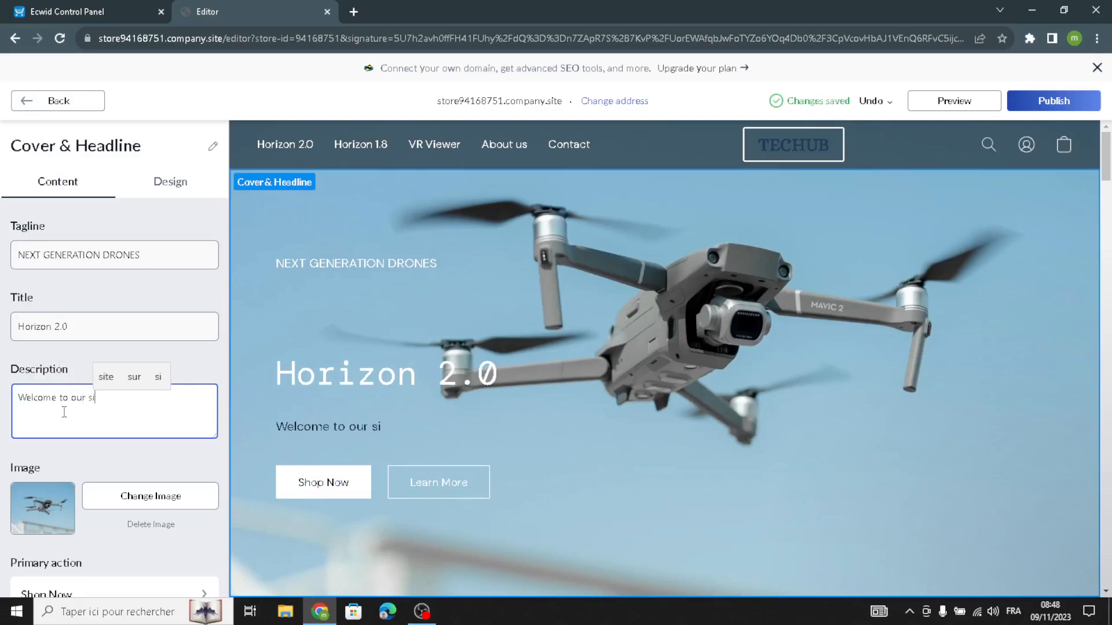
type("te ")
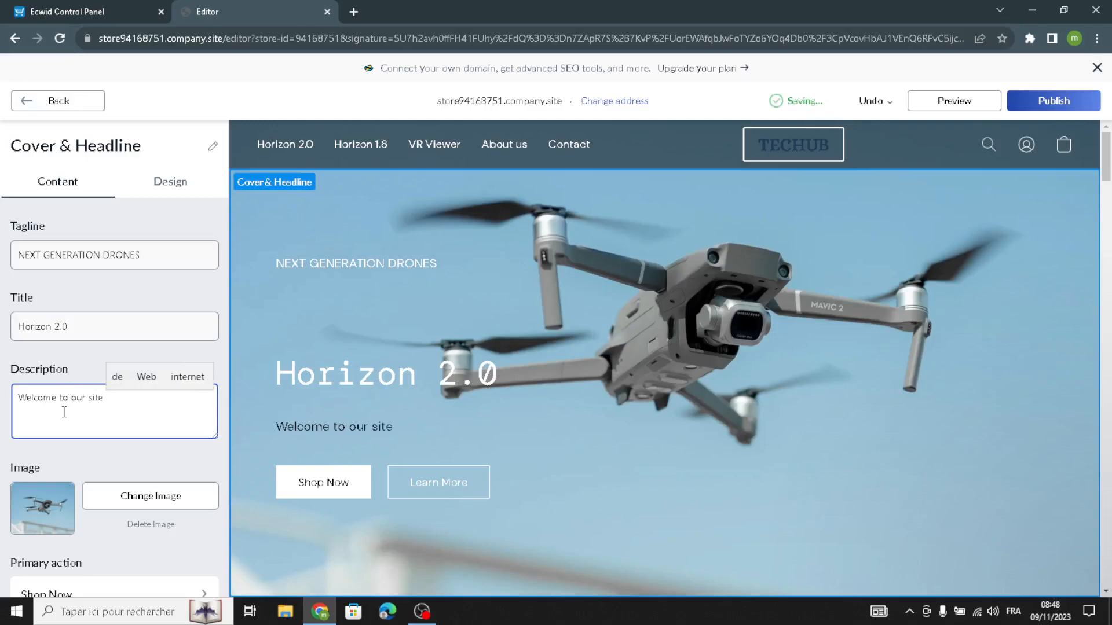
type("for te")
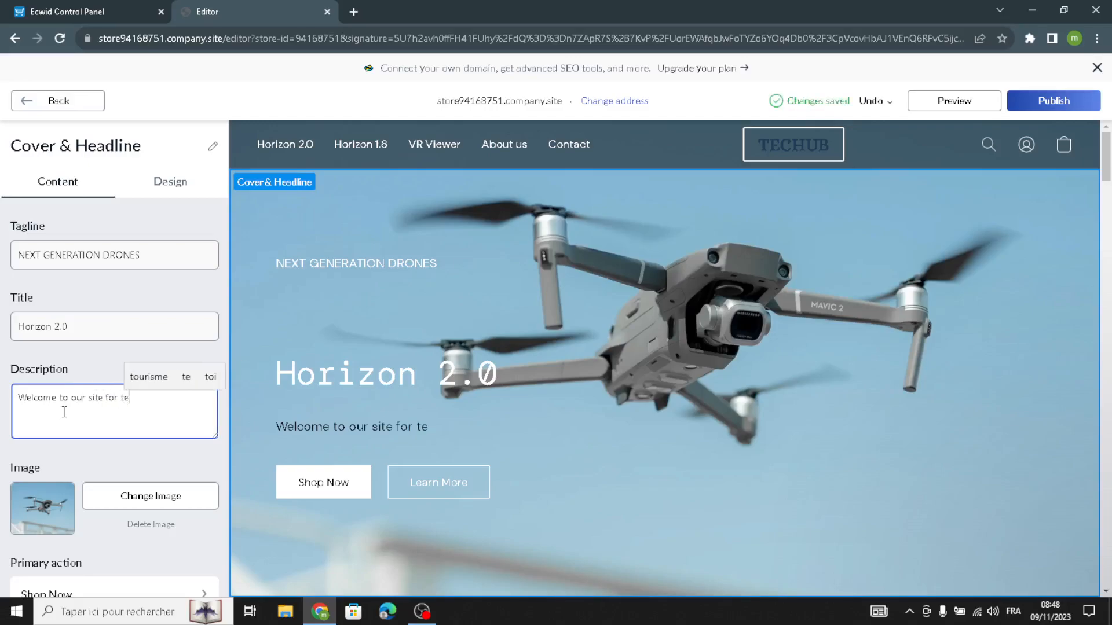
type("ch gadge")
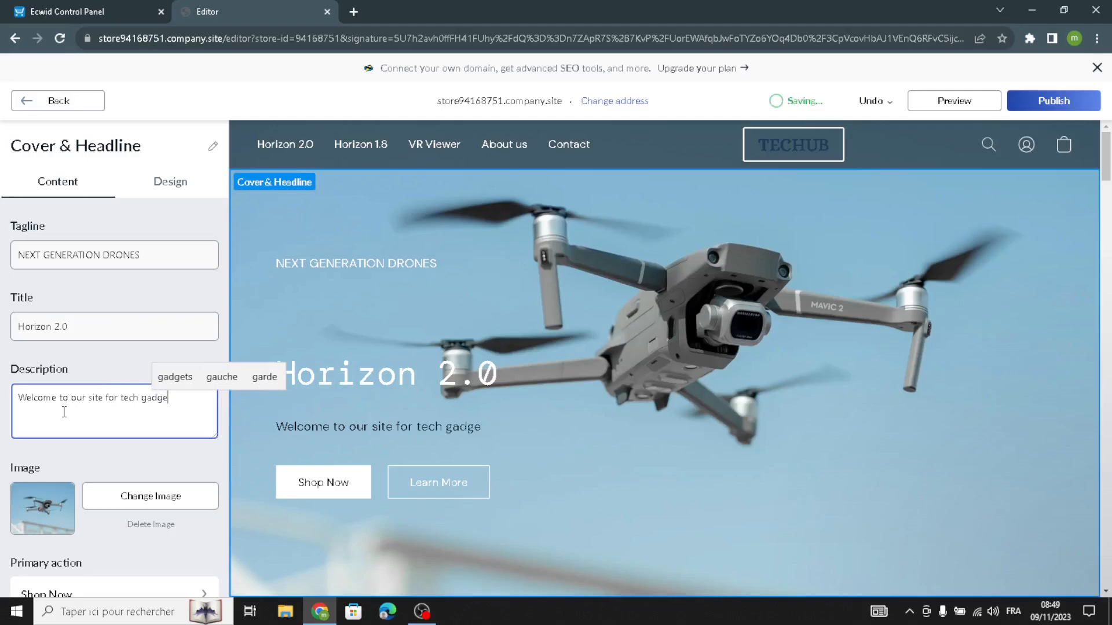
type("ts and a")
type("cc")
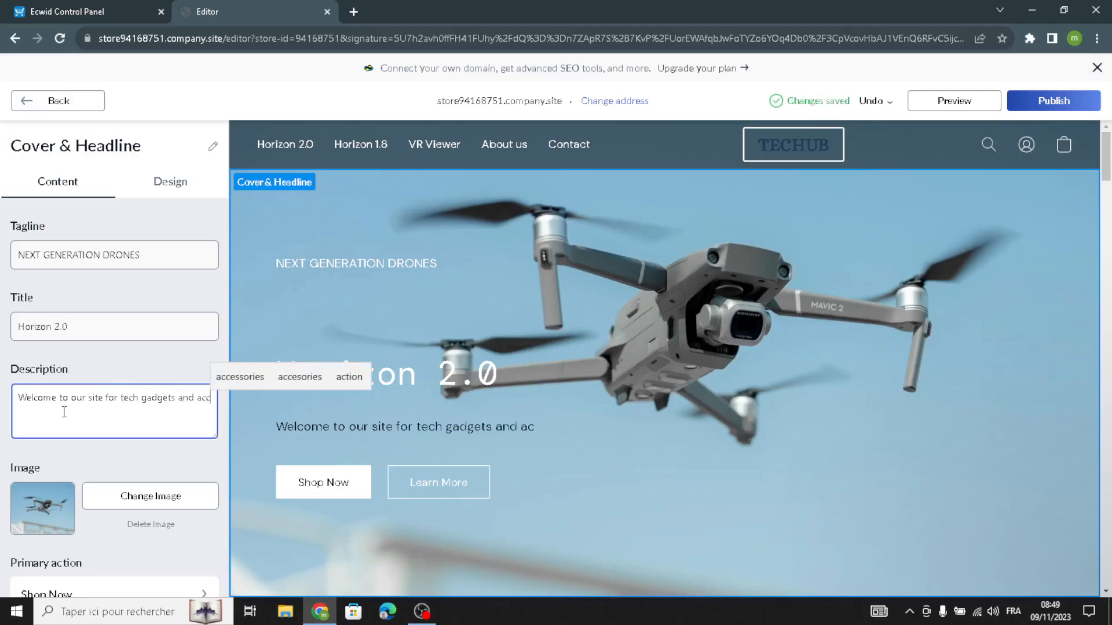
type("essories.")
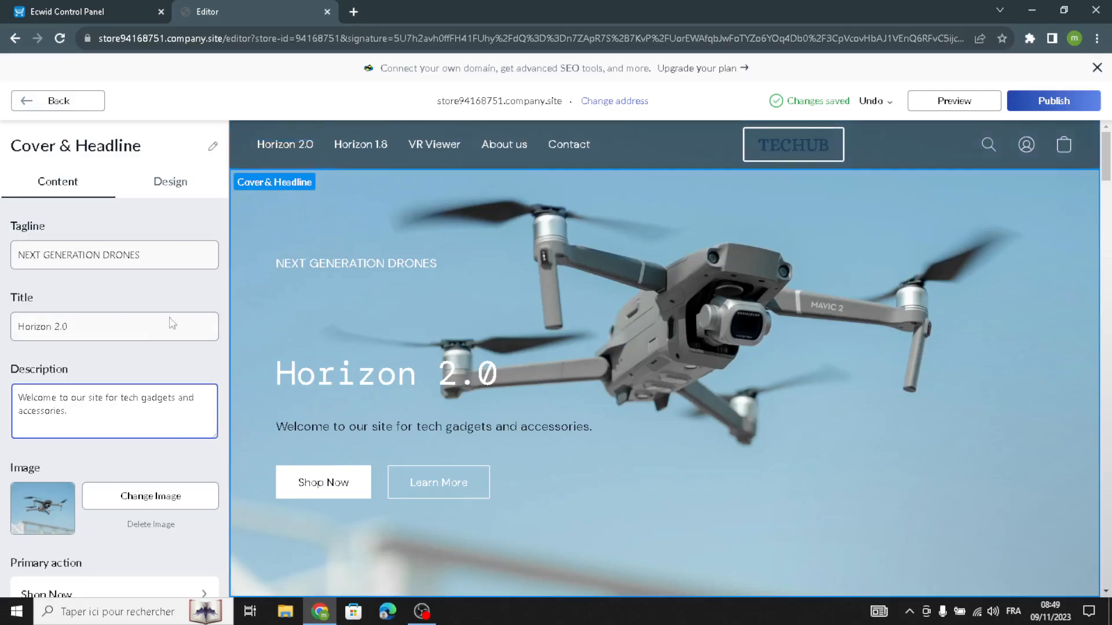
Search Google Images for "tech gadgets and accessories" in a new browser tab
left_click(353, 13)
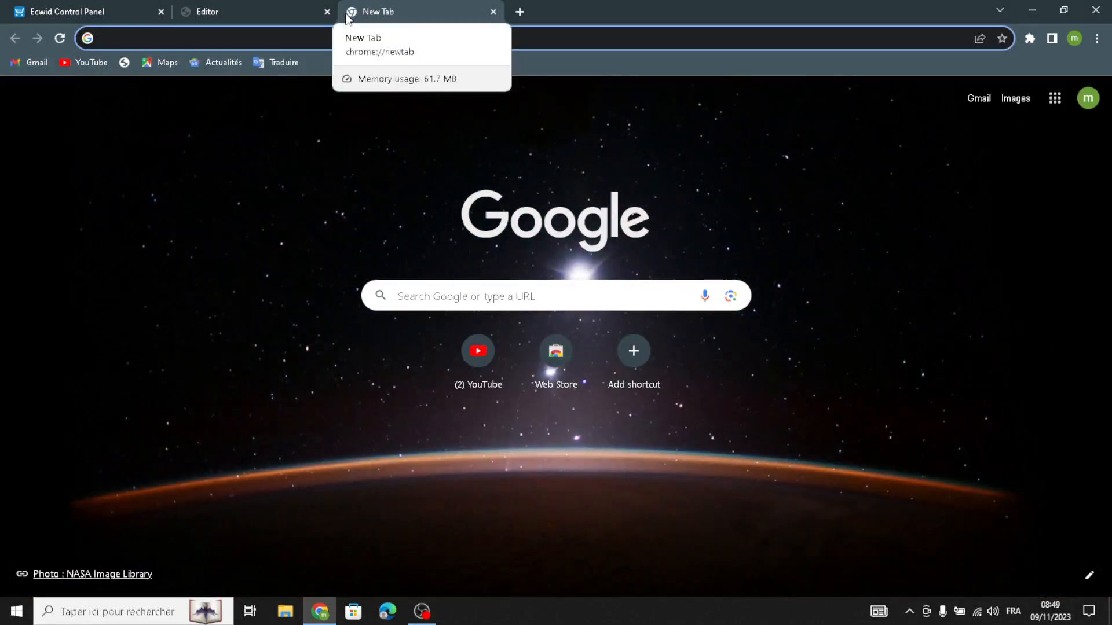
type("te")
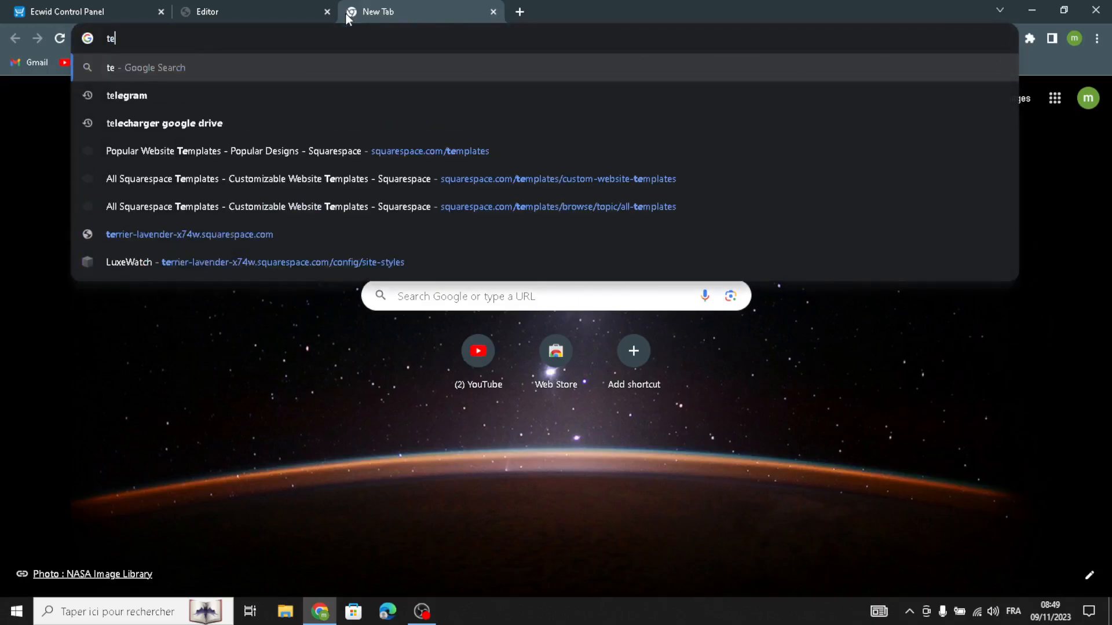
type("ch gadgets")
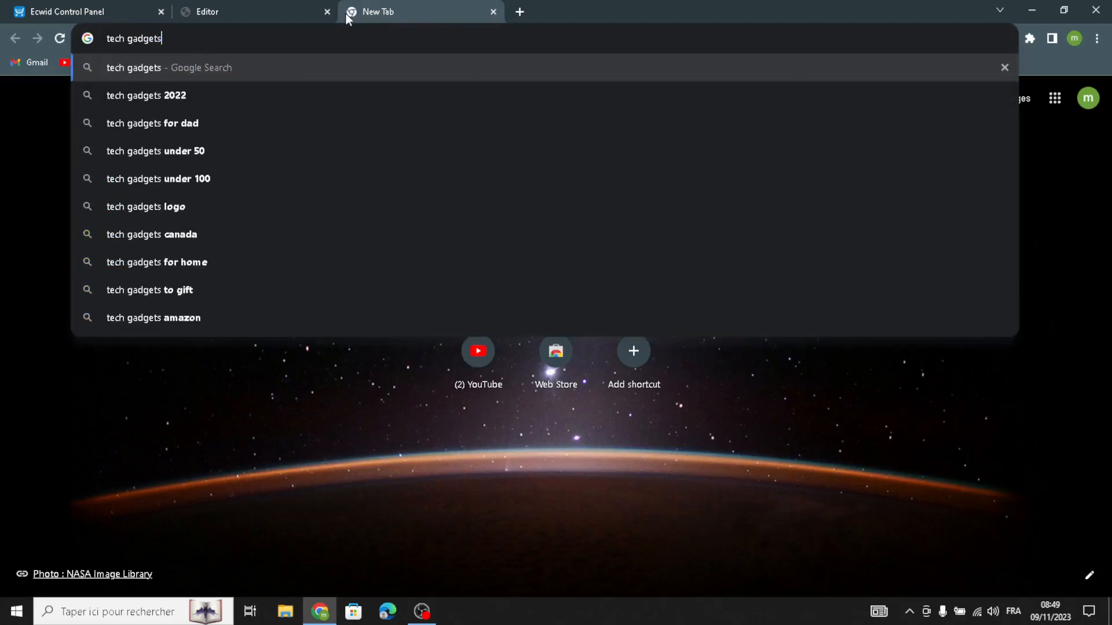
type(" a")
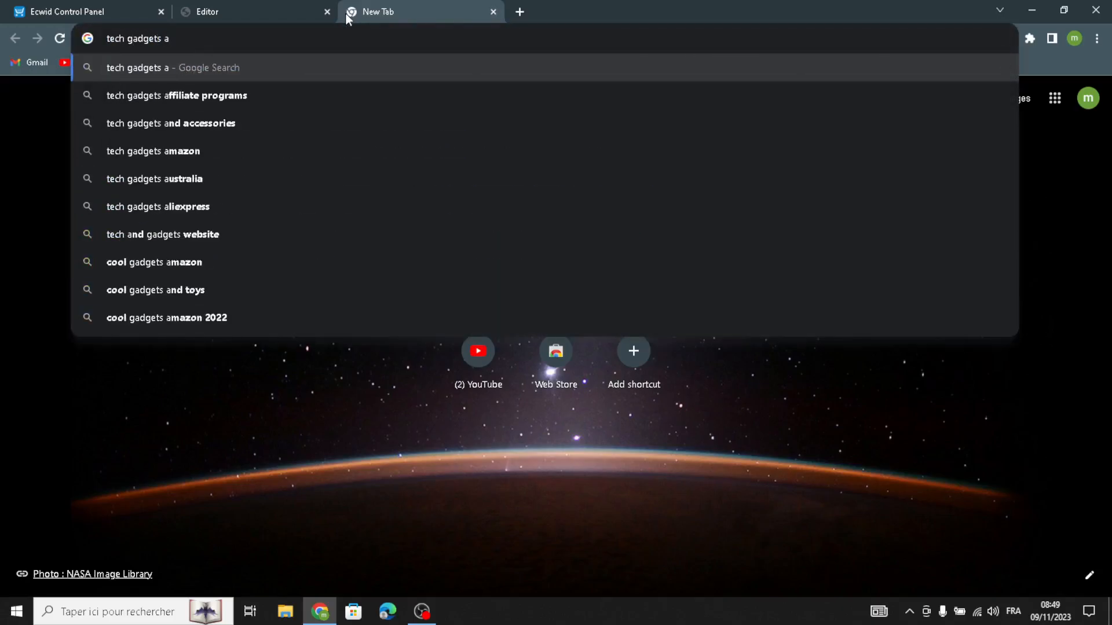
left_click(322, 128)
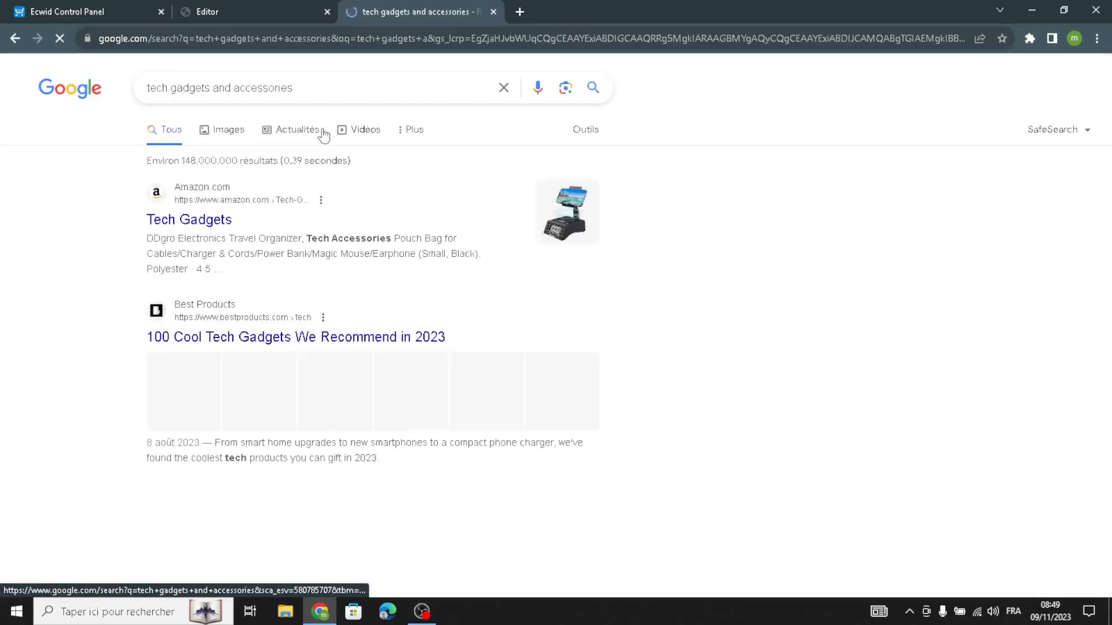
left_click(213, 131)
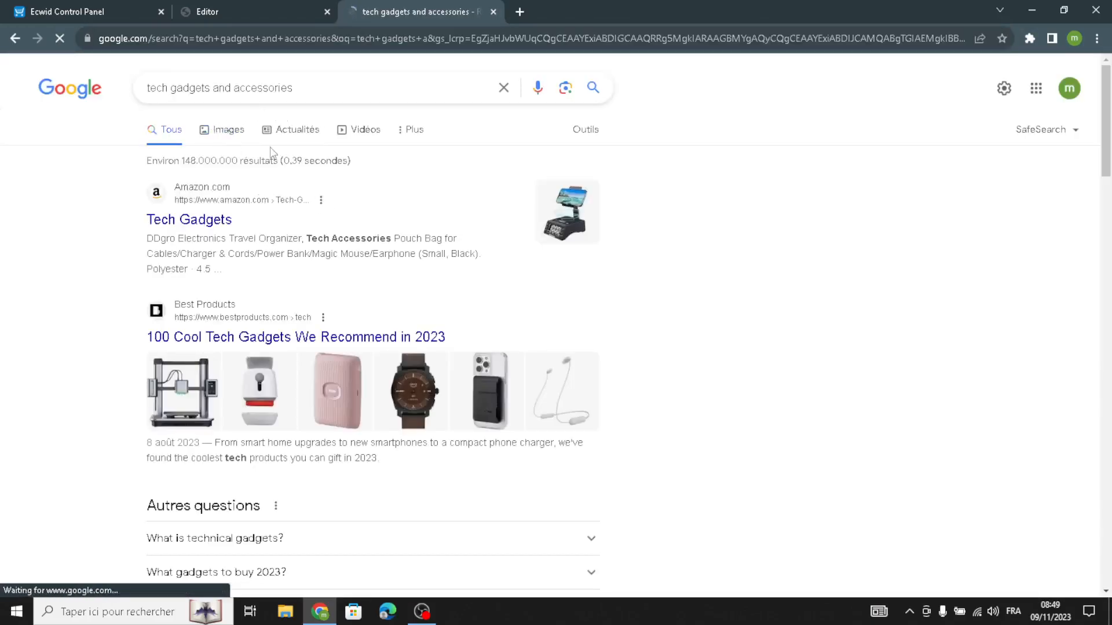
Find the Peroz picture of headphones on an orange background and save it to the computer
scroll(517, 284, "down", 8)
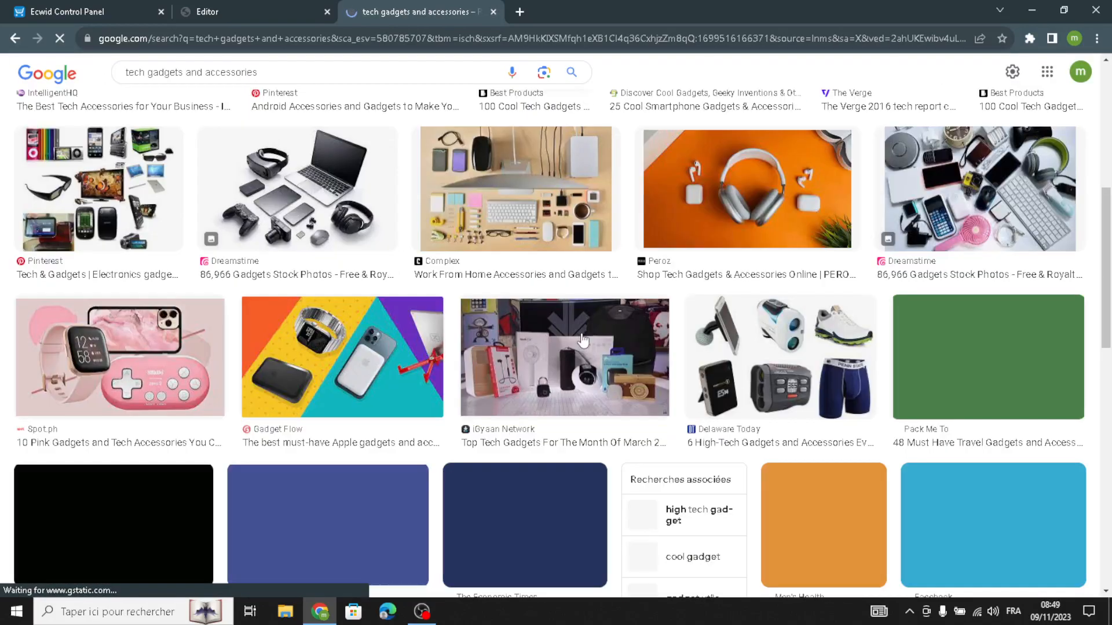
scroll(650, 342, "up", 2)
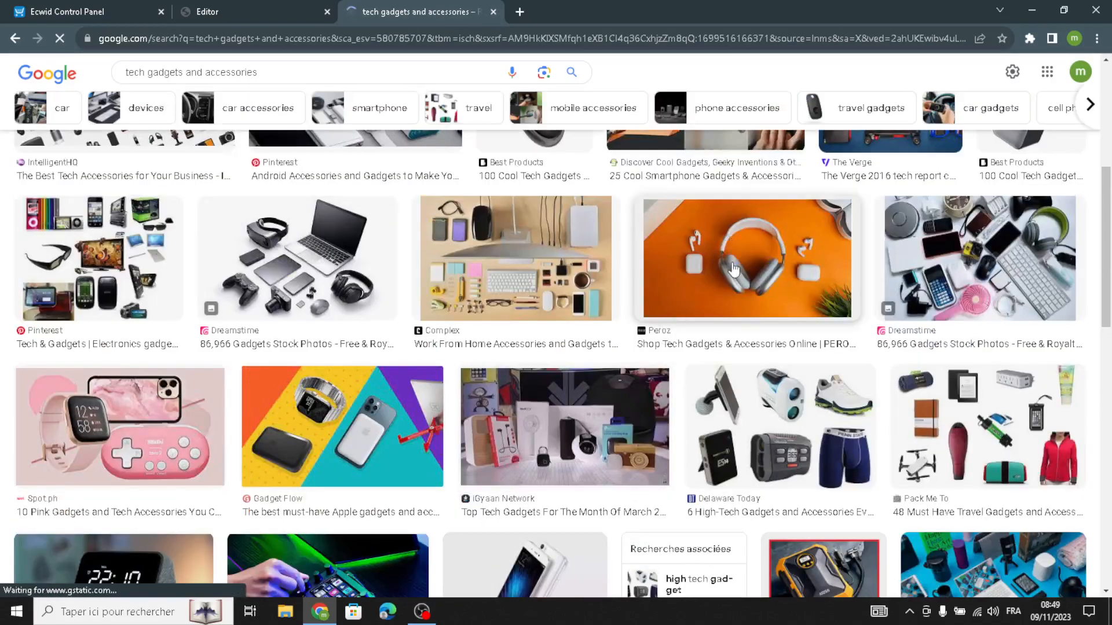
left_click(731, 268)
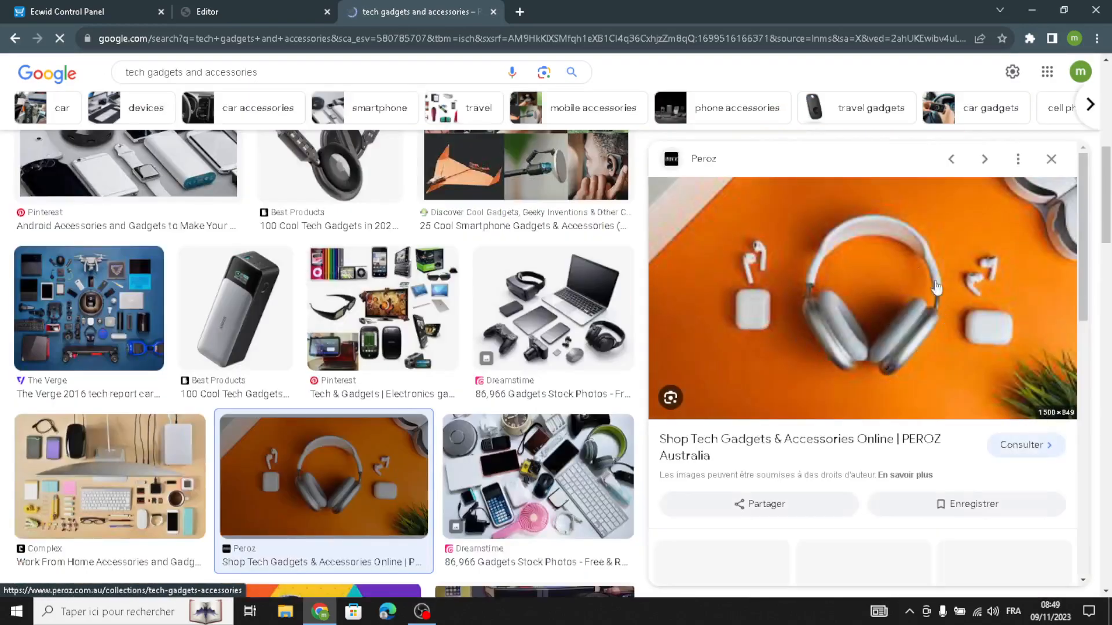
right_click(834, 310)
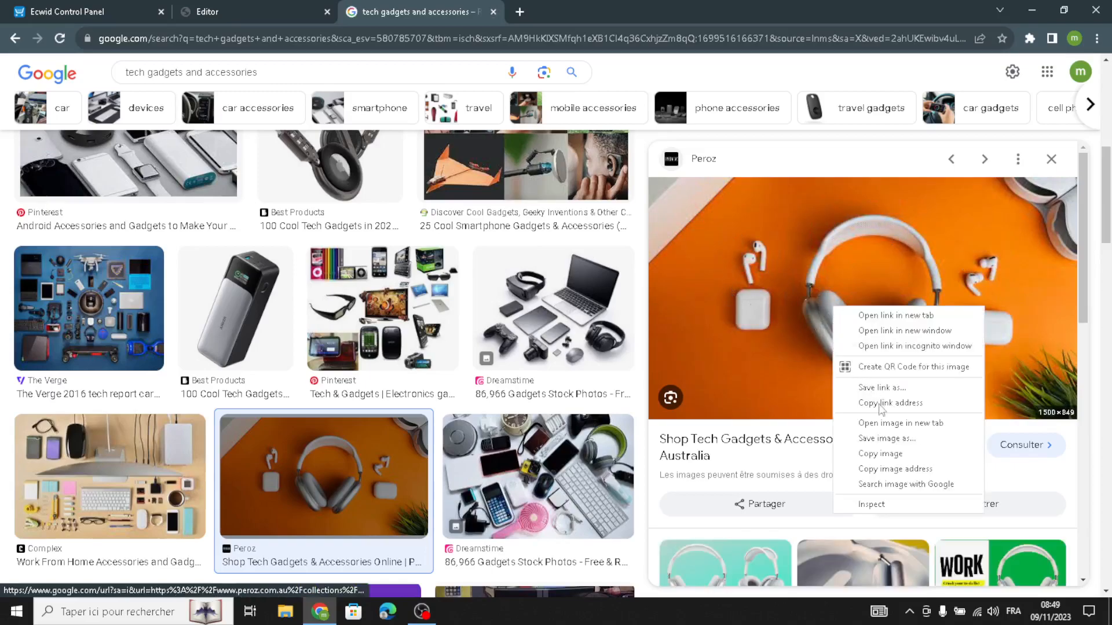
left_click(883, 444)
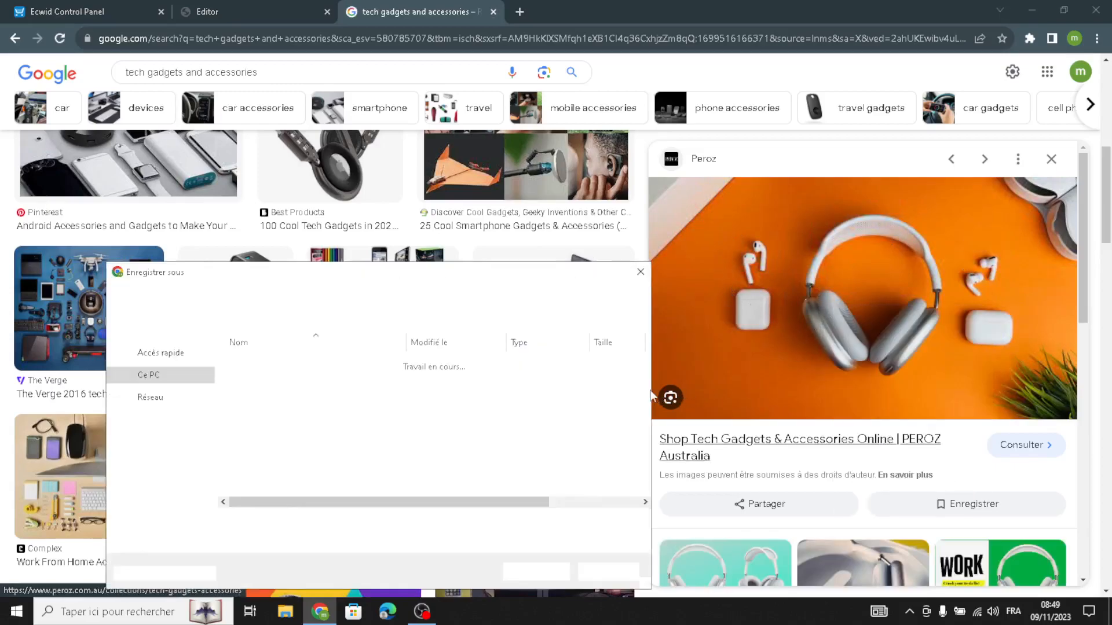
left_click(532, 573)
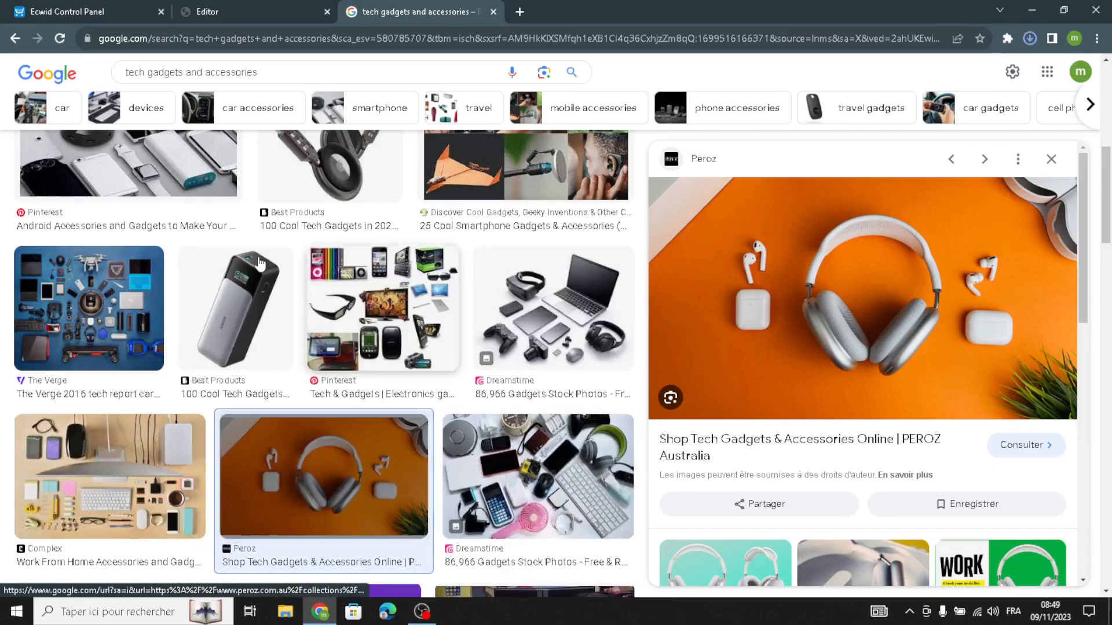
Back in the site editor, replace the cover image with the downloaded Tech-Gadgets-and-Accessories JPG file
left_click(220, 6)
left_click(126, 496)
left_click(275, 382)
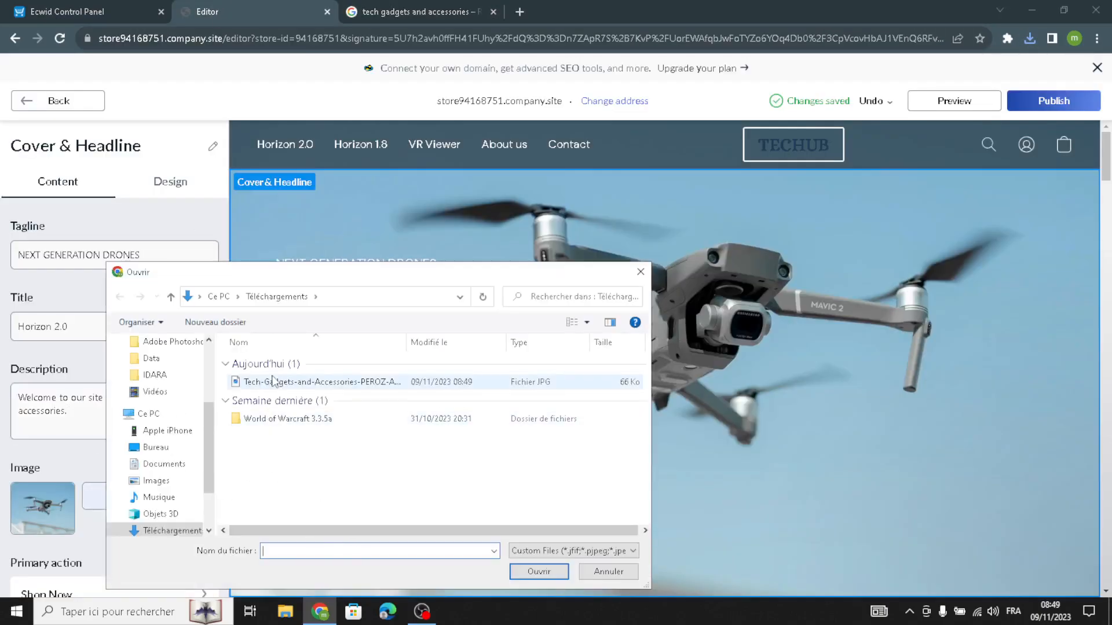
left_click(557, 570)
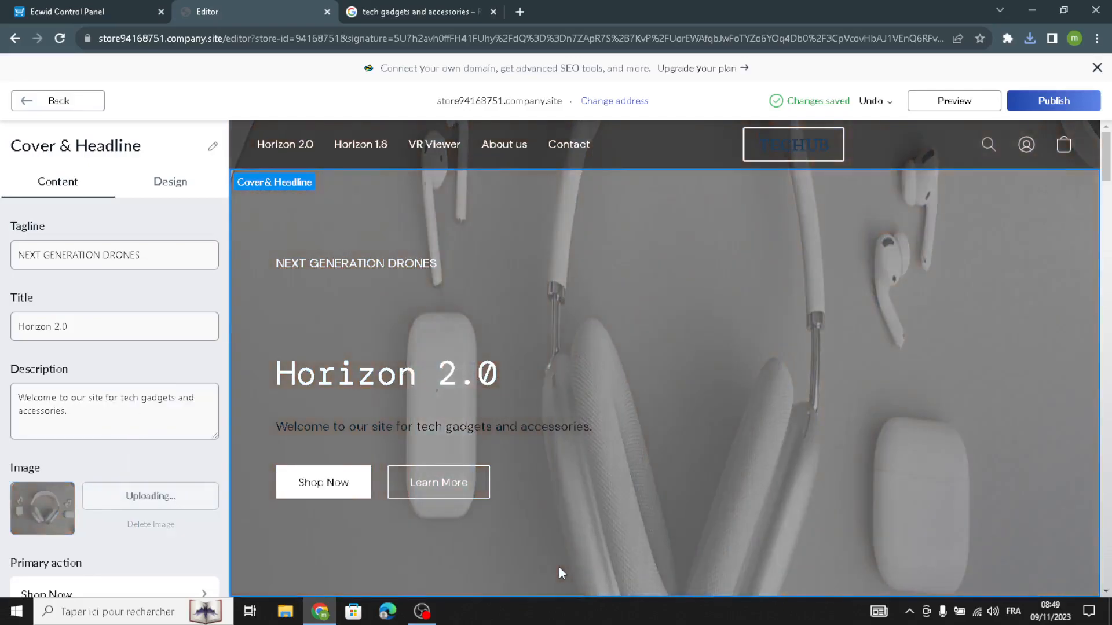
Delete the title text of the Cover & Headline section
triple_click(113, 326)
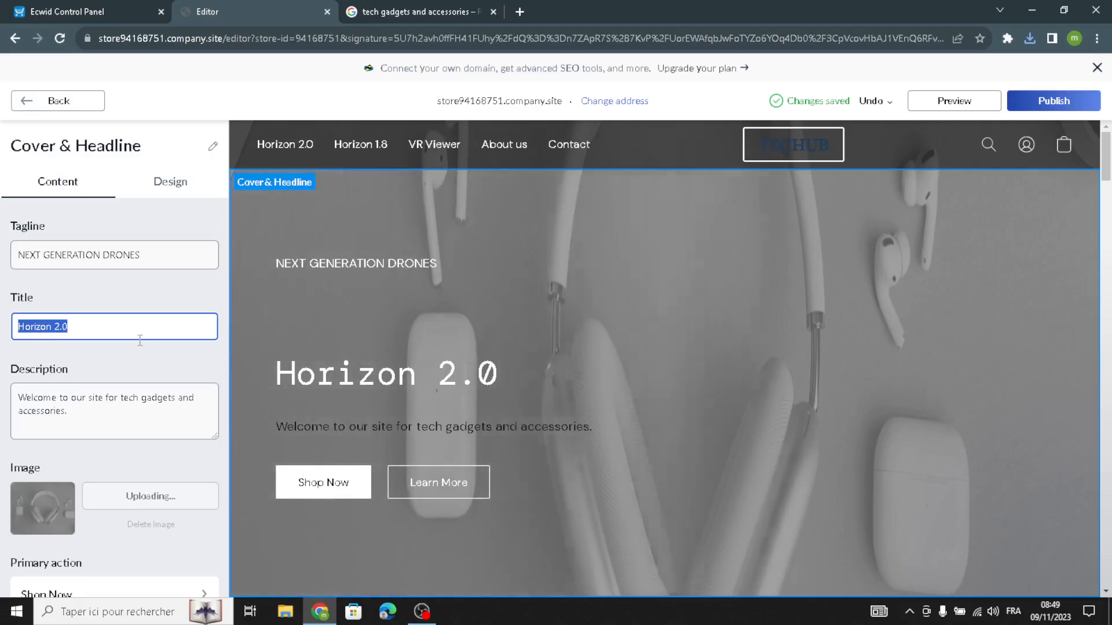
key("BackSpace")
left_click(64, 290)
In the cover section's design settings, apply the fourth layout, which places the text beside a large image
scroll(110, 446, "down", 3)
scroll(114, 437, "up", 3)
scroll(115, 437, "down", 3)
scroll(96, 295, "up", 3)
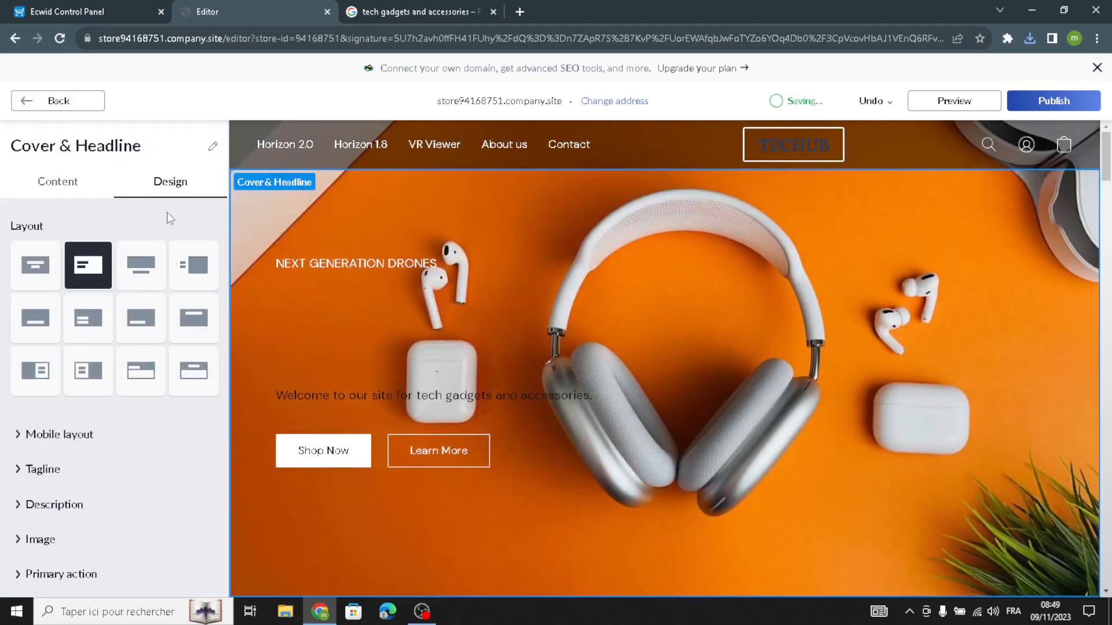
left_click(199, 269)
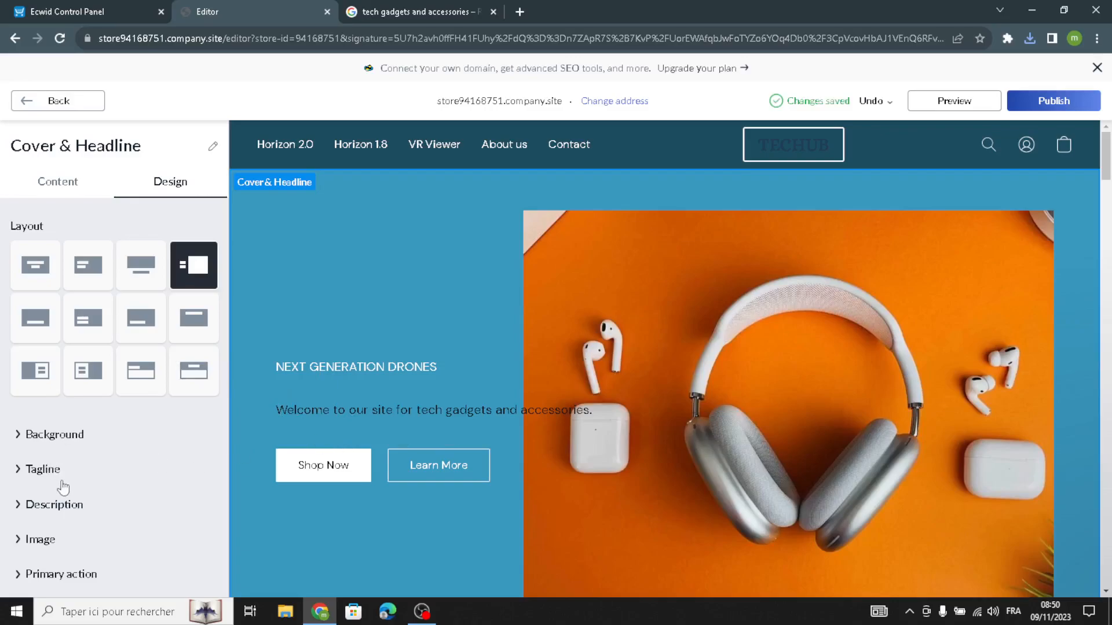
Set the cover section's description text to size 30 in the Alice font
scroll(58, 481, "down", 1)
left_click(58, 443)
scroll(33, 525, "down", 1)
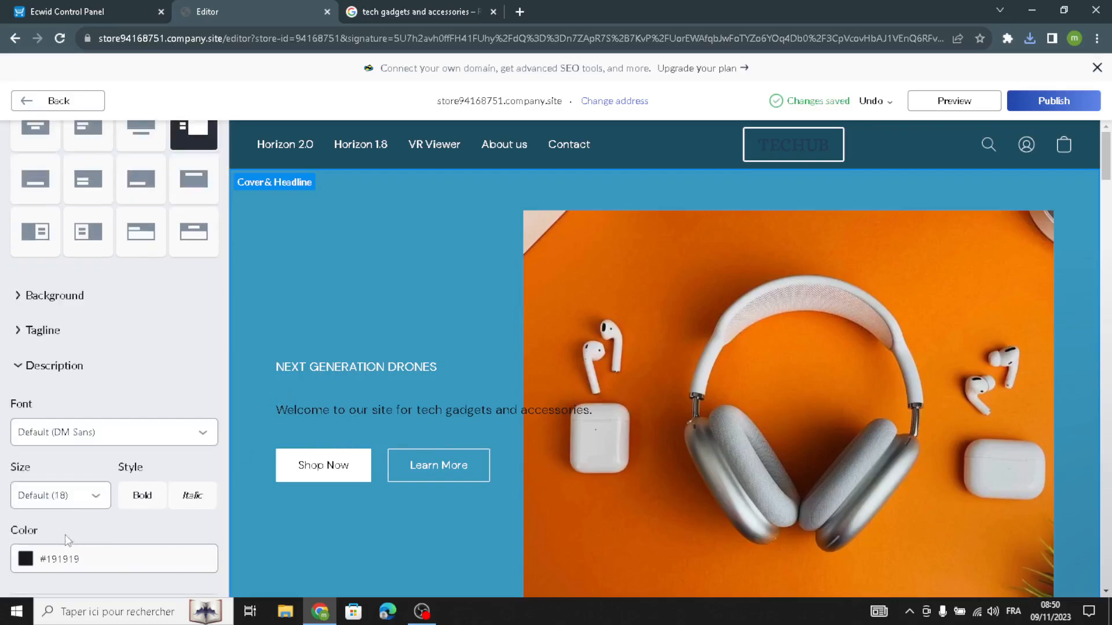
left_click(64, 497)
left_click(65, 363)
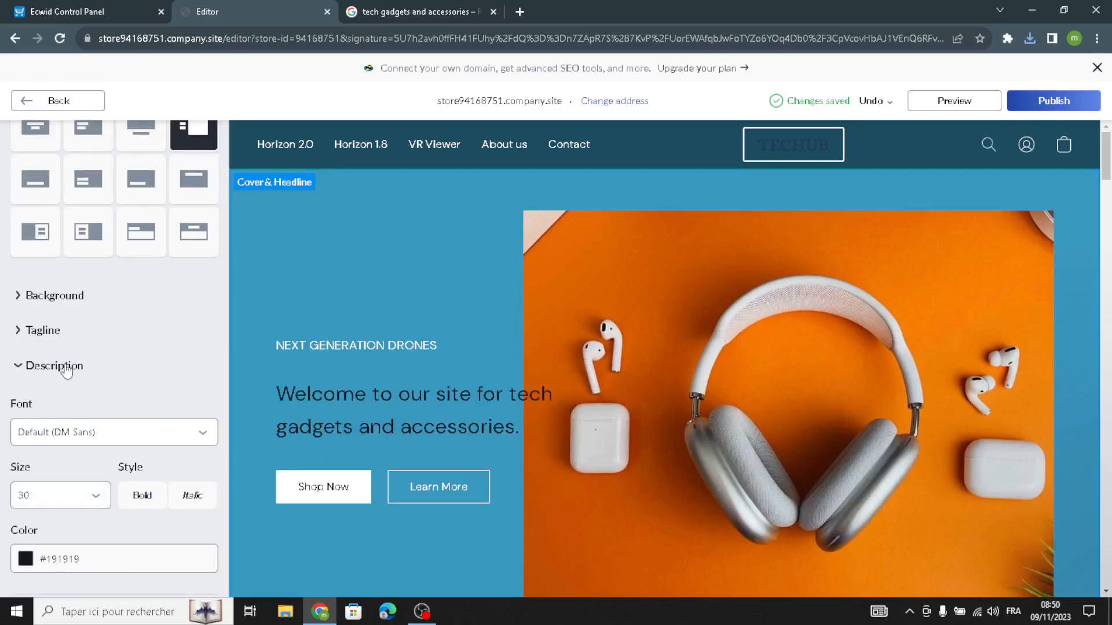
left_click(81, 433)
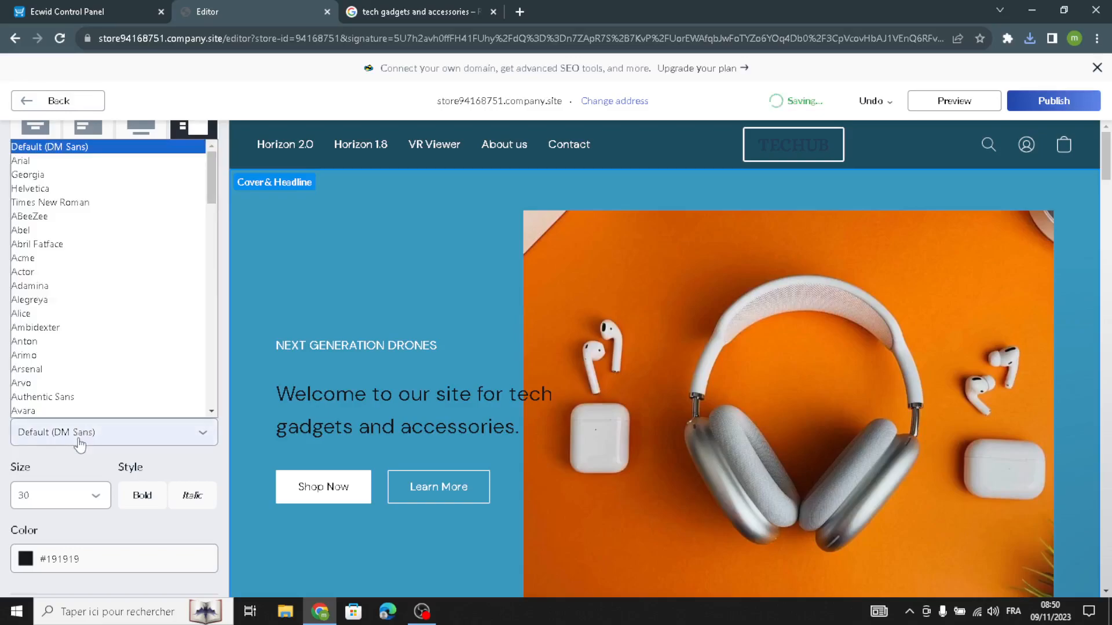
left_click(65, 314)
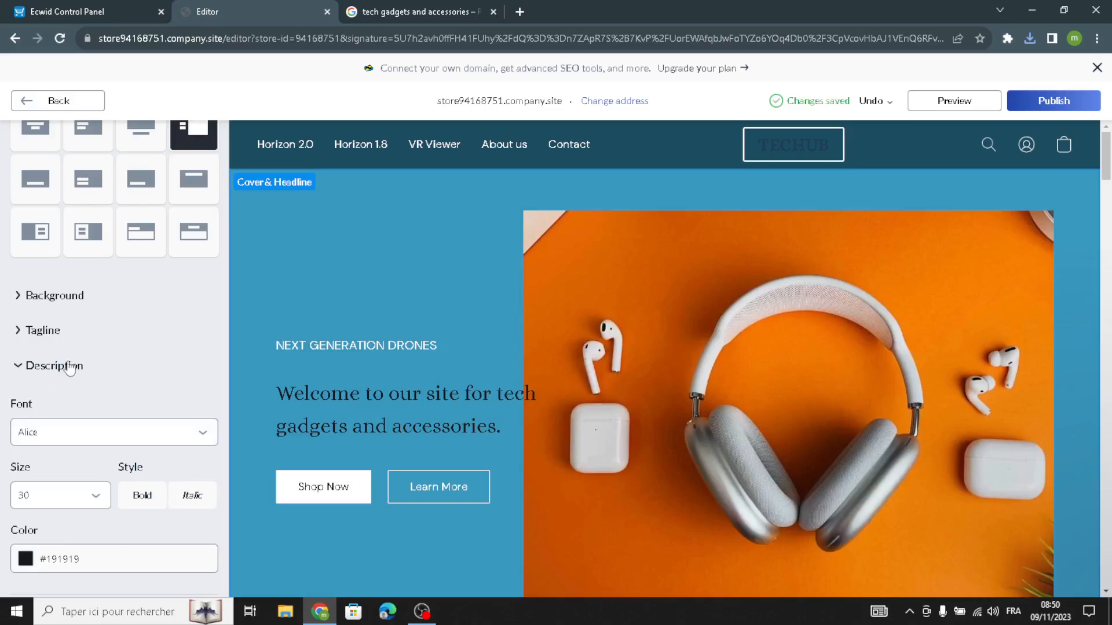
Change the cover section's solid background color to the blue-grey preset #9AAAB8
left_click(68, 302)
left_click(26, 426)
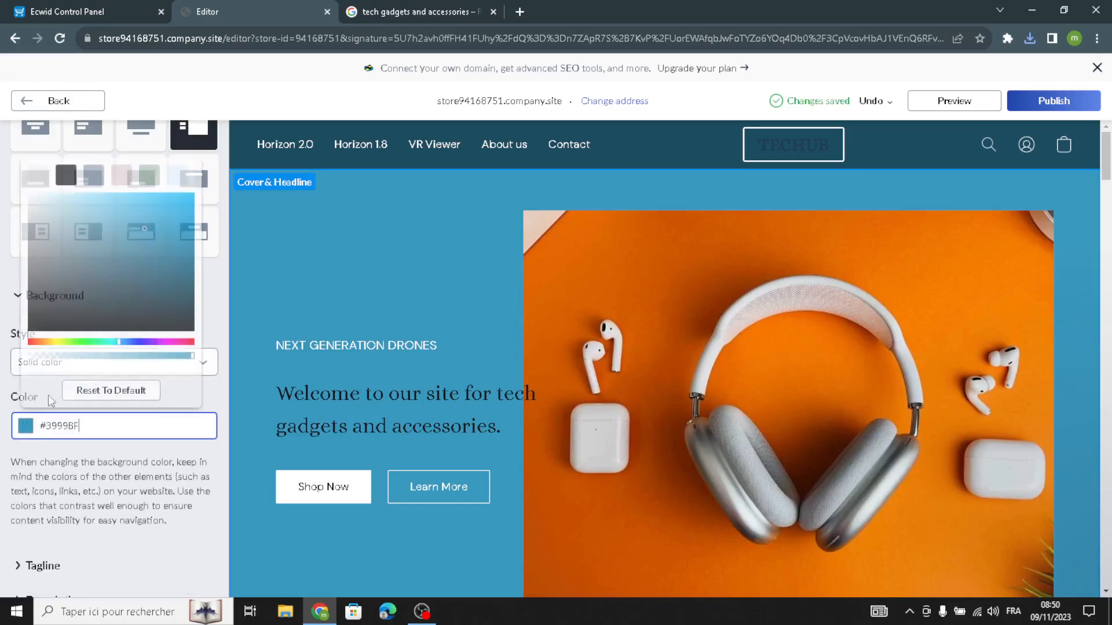
left_click(97, 173)
scroll(174, 400, "down", 3)
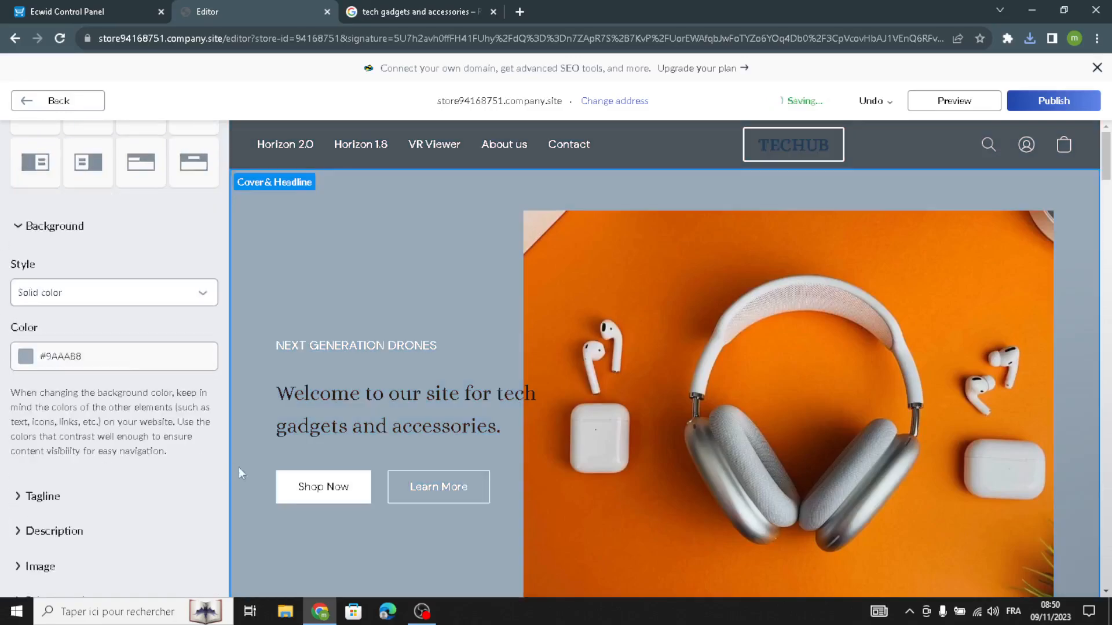
scroll(66, 371, "up", 4)
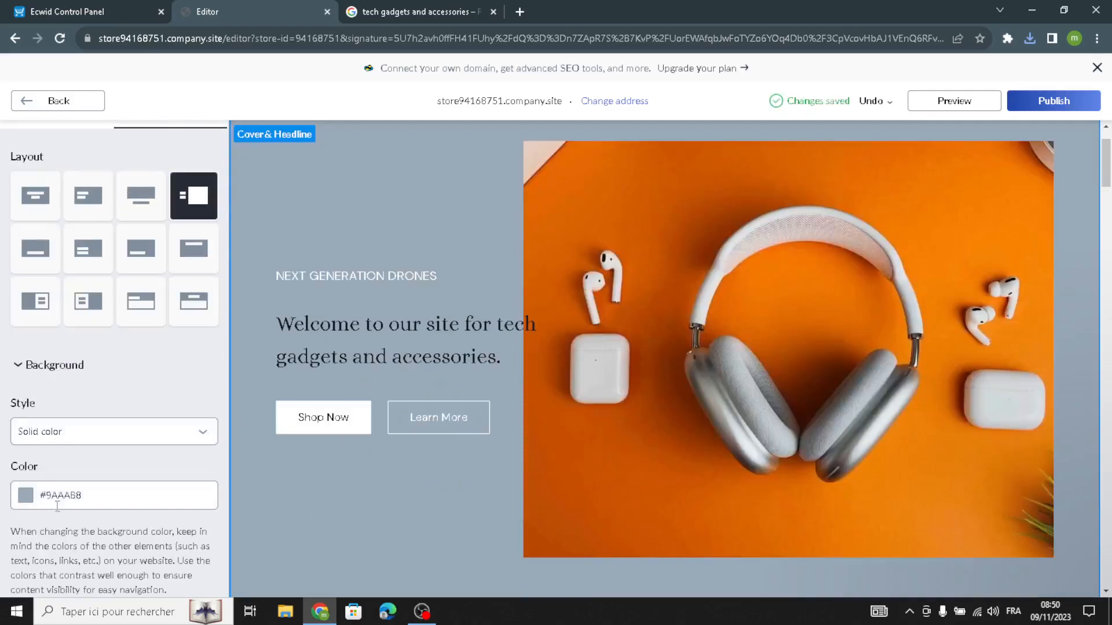
Set the cover section's tagline to size 26 in the Alice font and return to the homepage sections
scroll(57, 505, "down", 2)
left_click(37, 497)
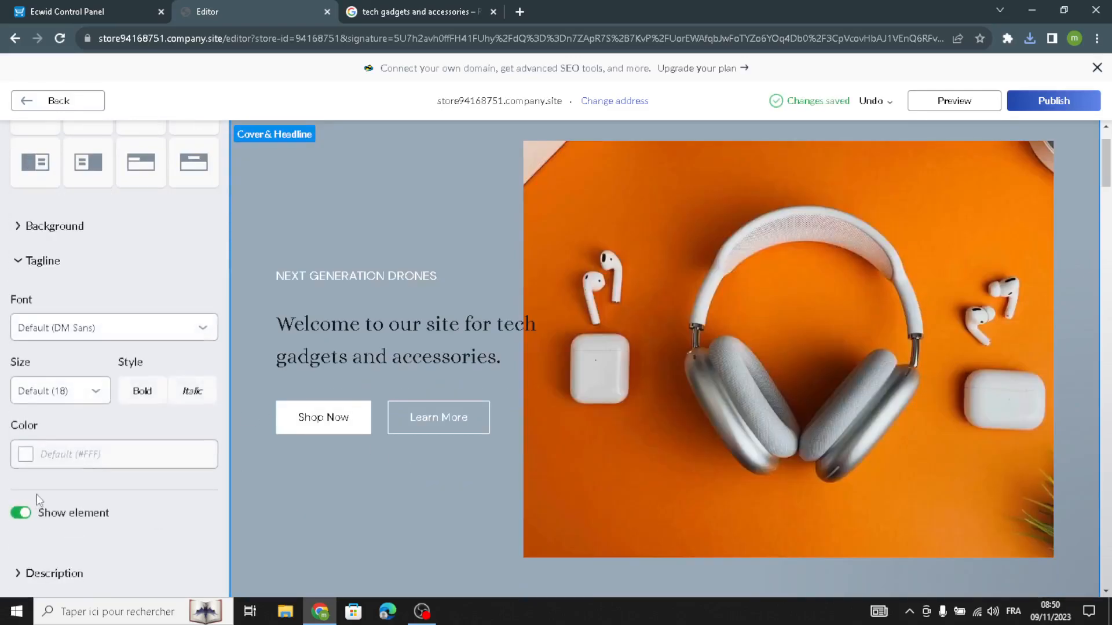
left_click(57, 399)
left_click(57, 400)
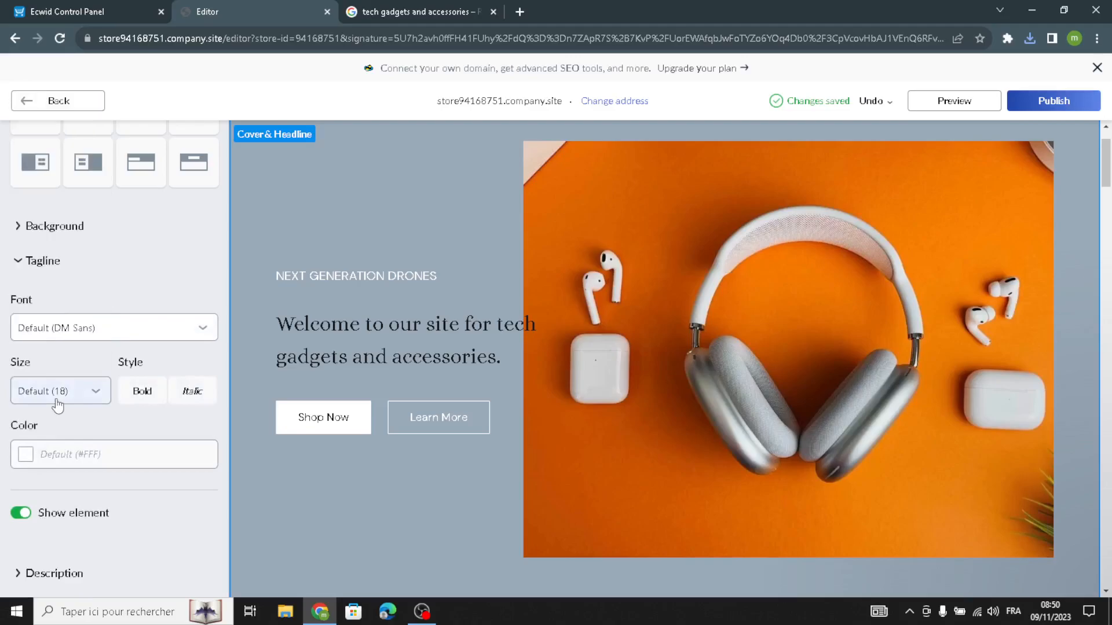
left_click(56, 401)
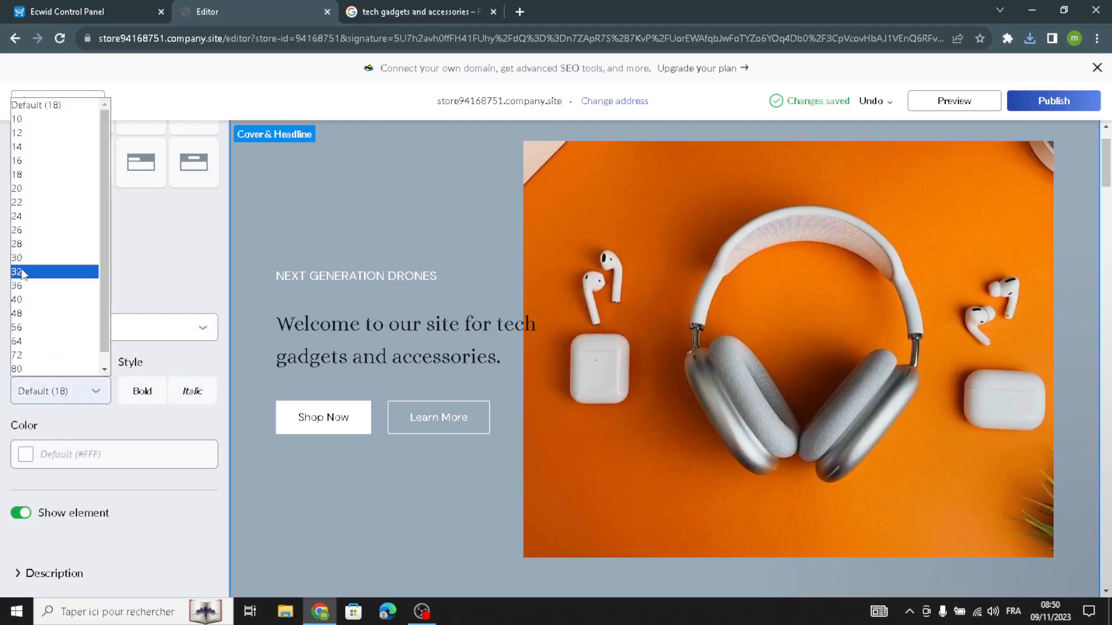
left_click(26, 231)
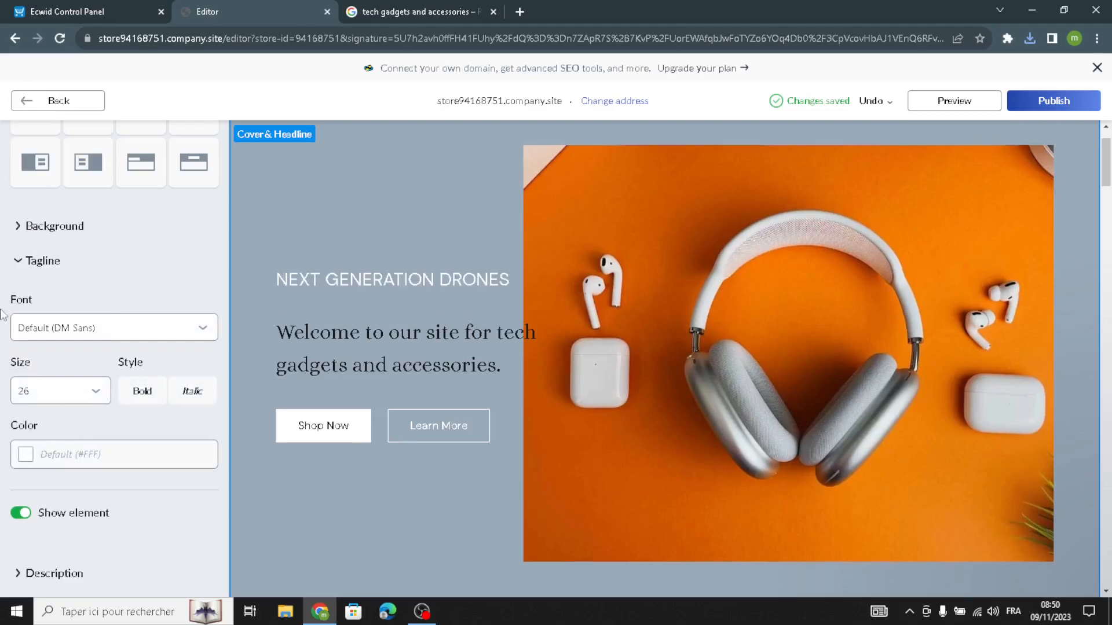
left_click(46, 329)
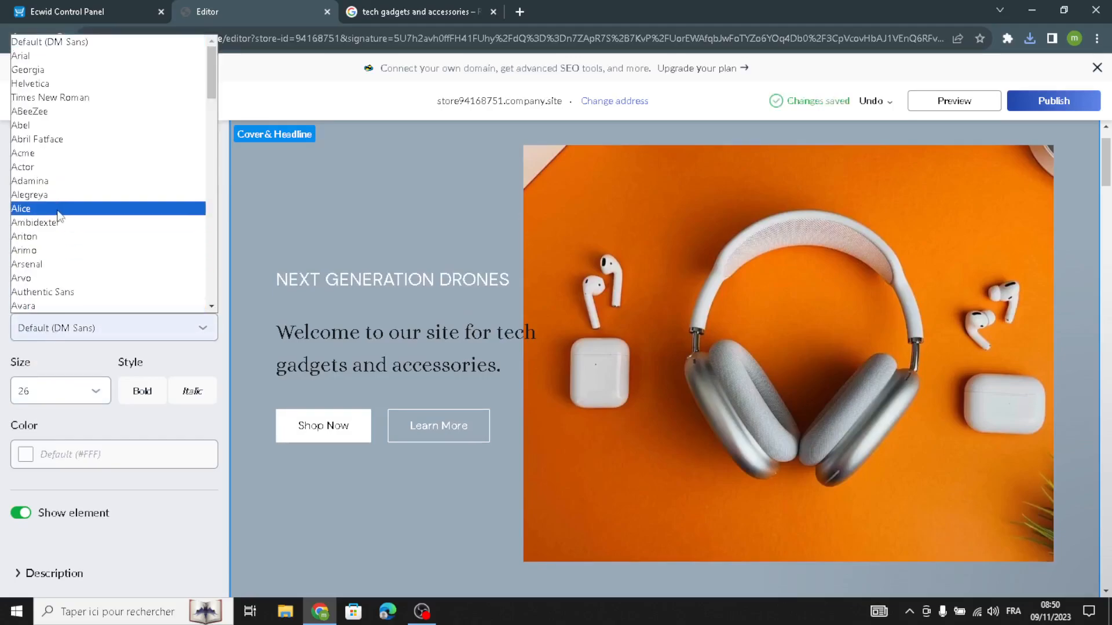
left_click(57, 210)
left_click(25, 104)
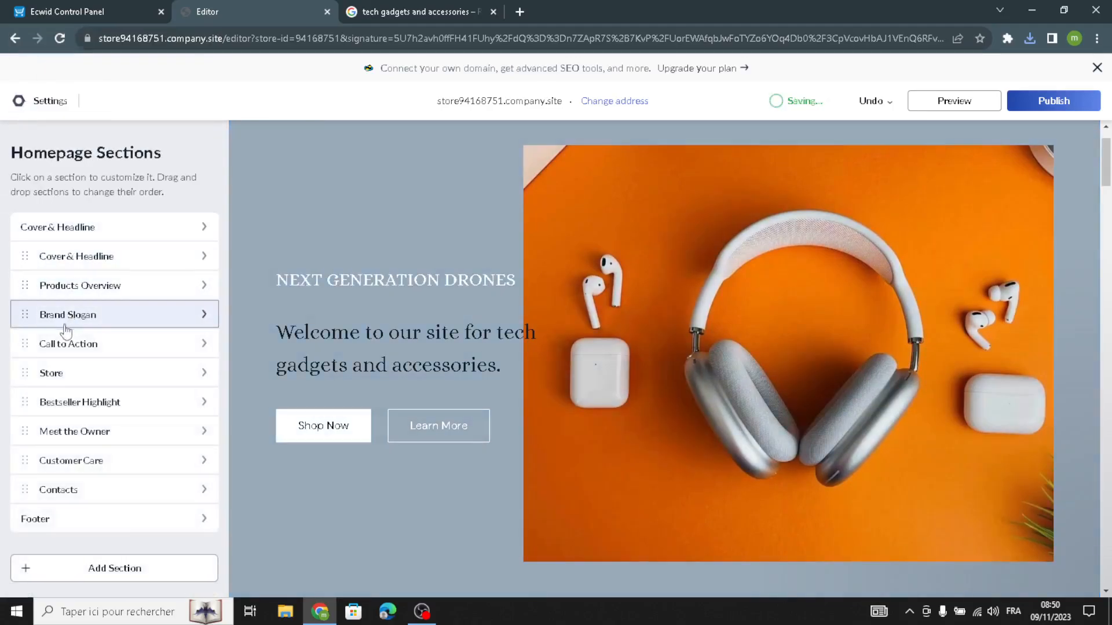
Open the Products Overview section and examine its title, subtitle, description and image content
left_click(93, 298)
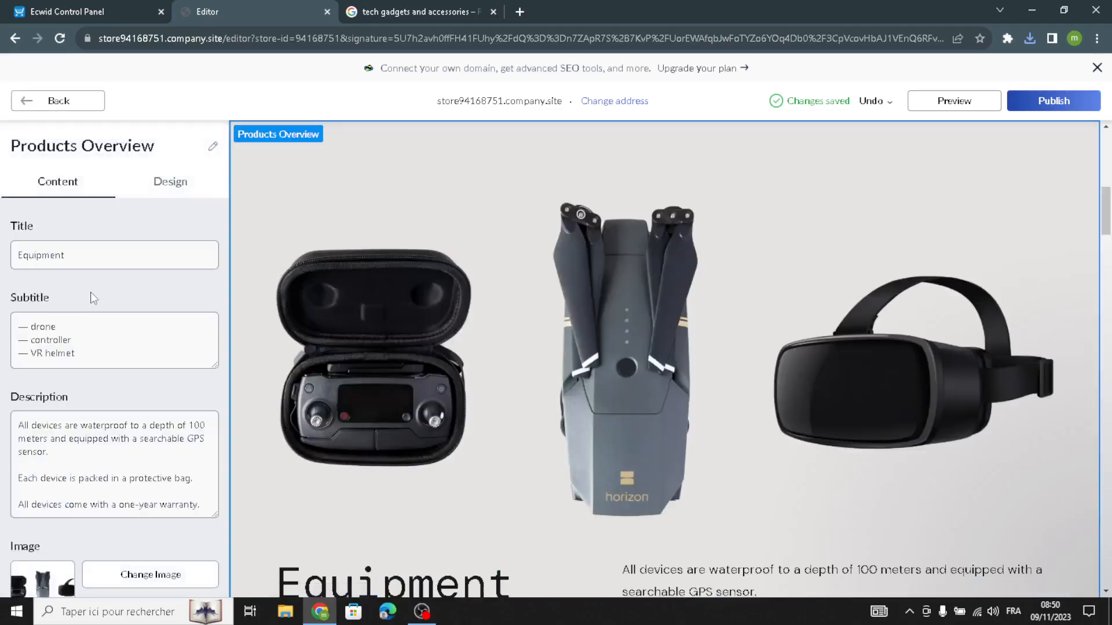
left_click_drag(90, 352, 5, 307)
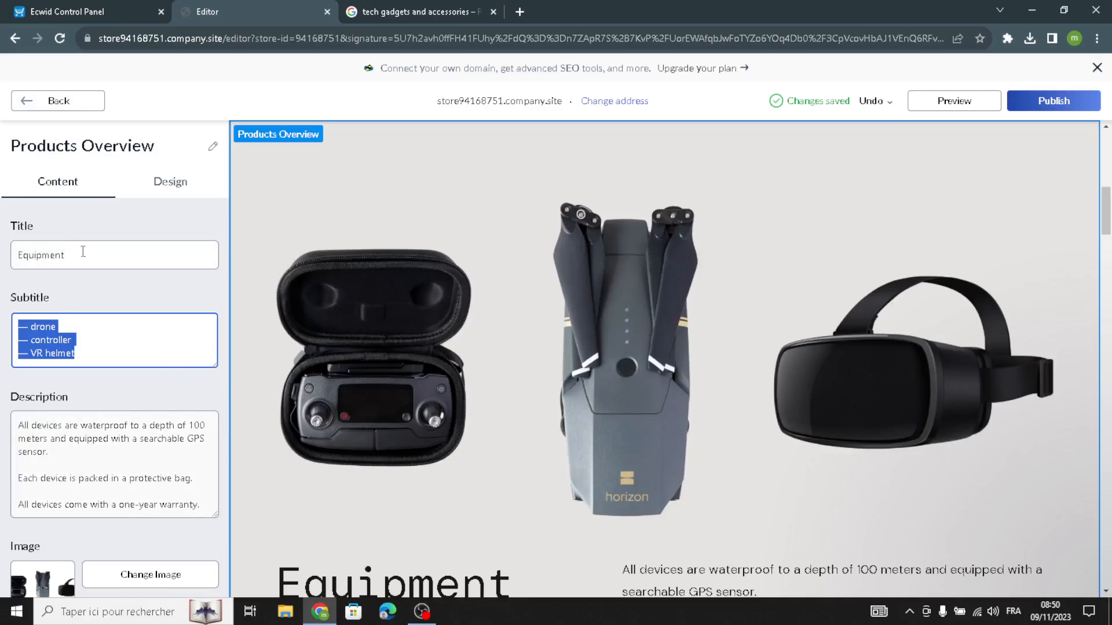
left_click_drag(81, 251, 3, 263)
left_click_drag(87, 354, 77, 250)
scroll(139, 417, "down", 1)
scroll(141, 485, "up", 1)
scroll(172, 527, "down", 1)
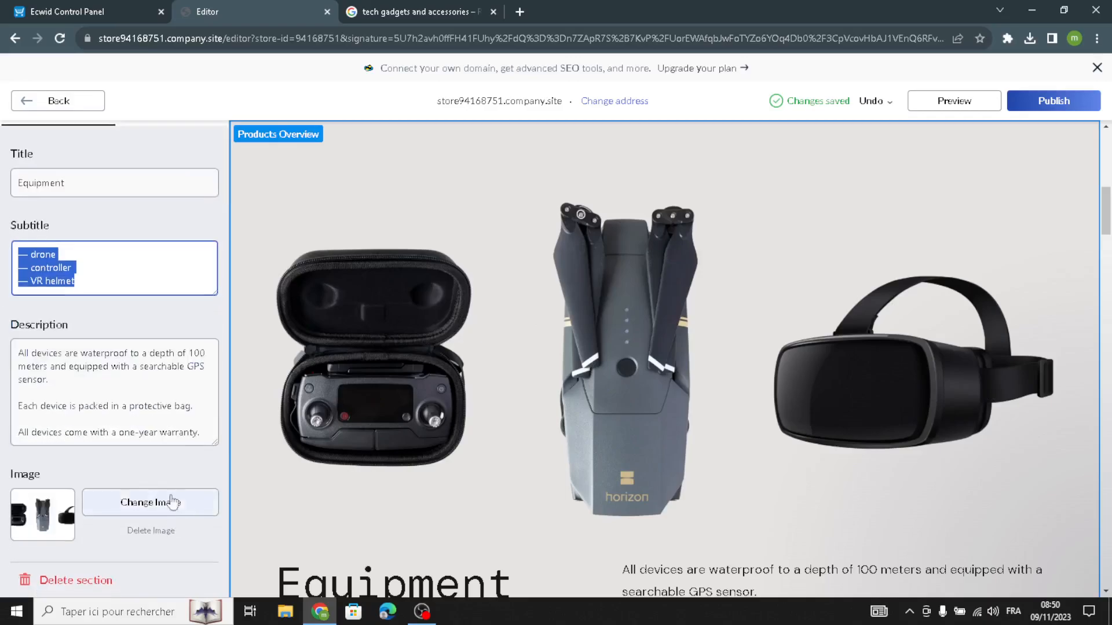
left_click_drag(212, 434, 1, 312)
left_click_drag(214, 387, 214, 463)
left_click(218, 519)
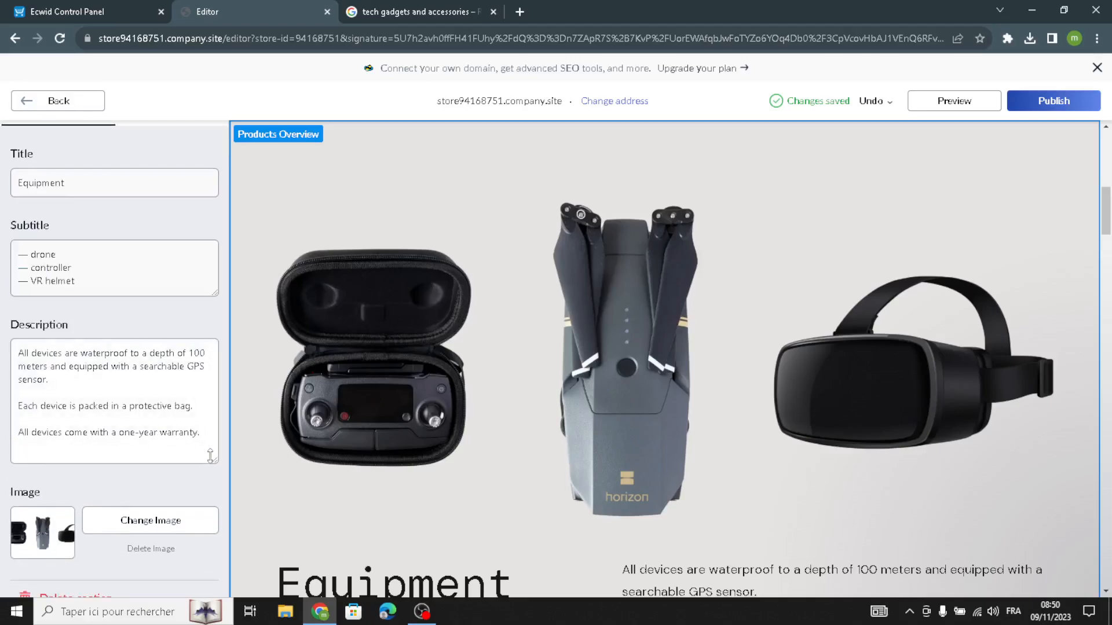
scroll(135, 213, "up", 2)
Try the third and fourth layouts for the Products Overview section and go back to the second one
left_click(169, 190)
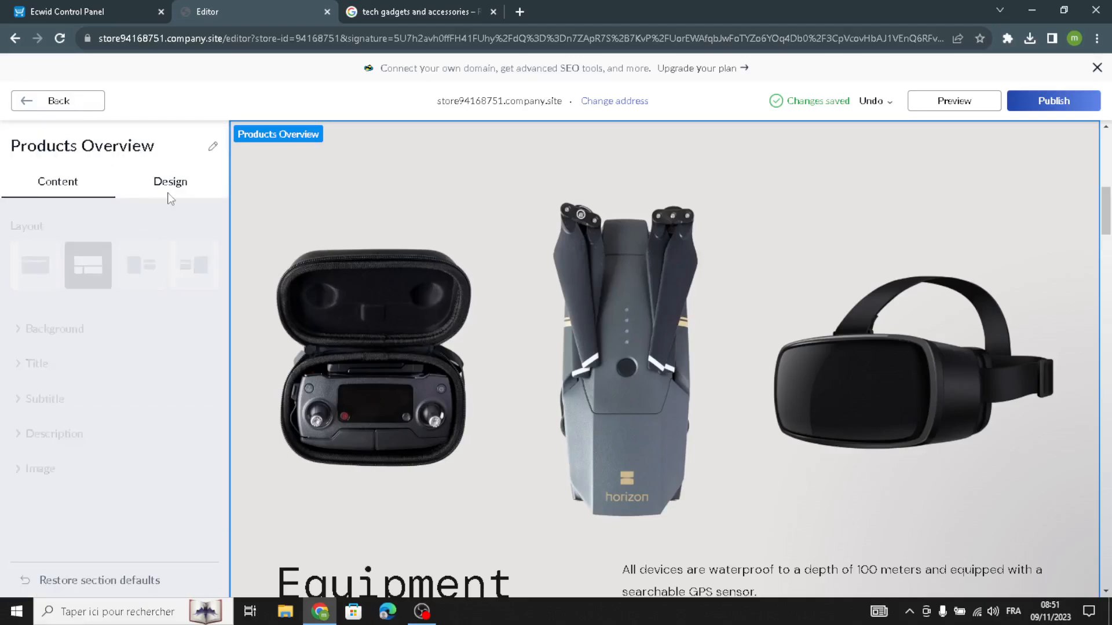
left_click(124, 276)
left_click(175, 274)
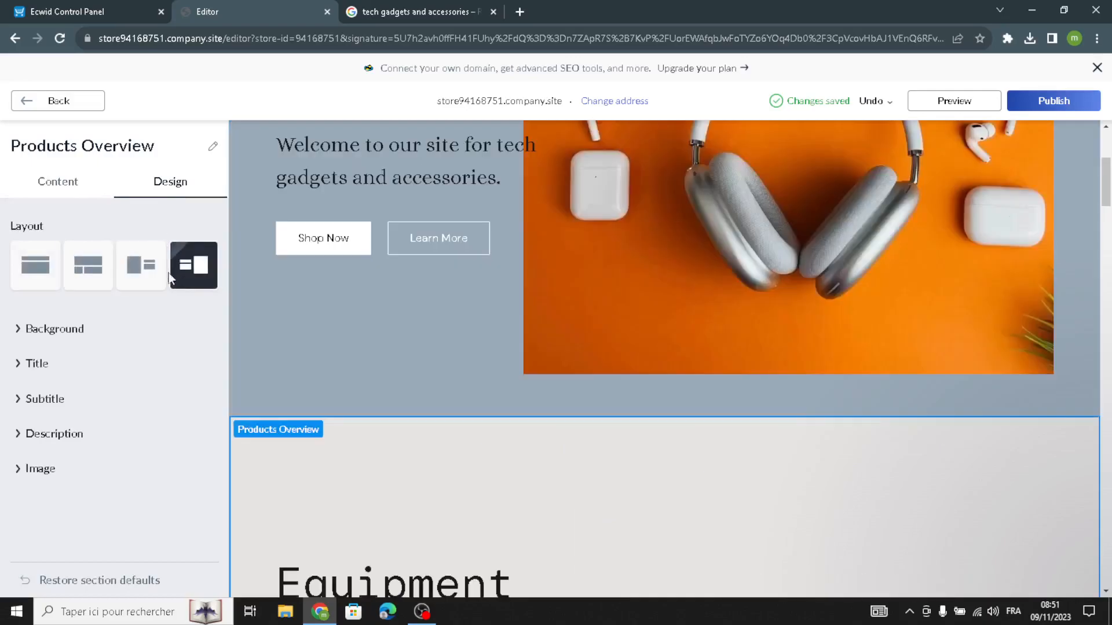
left_click(88, 267)
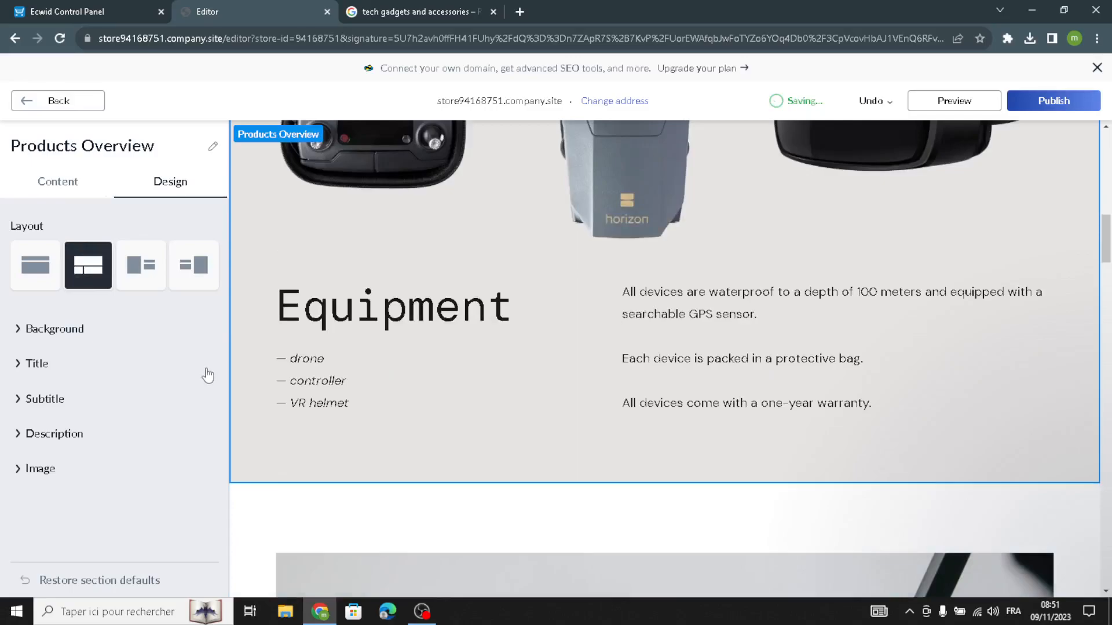
left_click(14, 108)
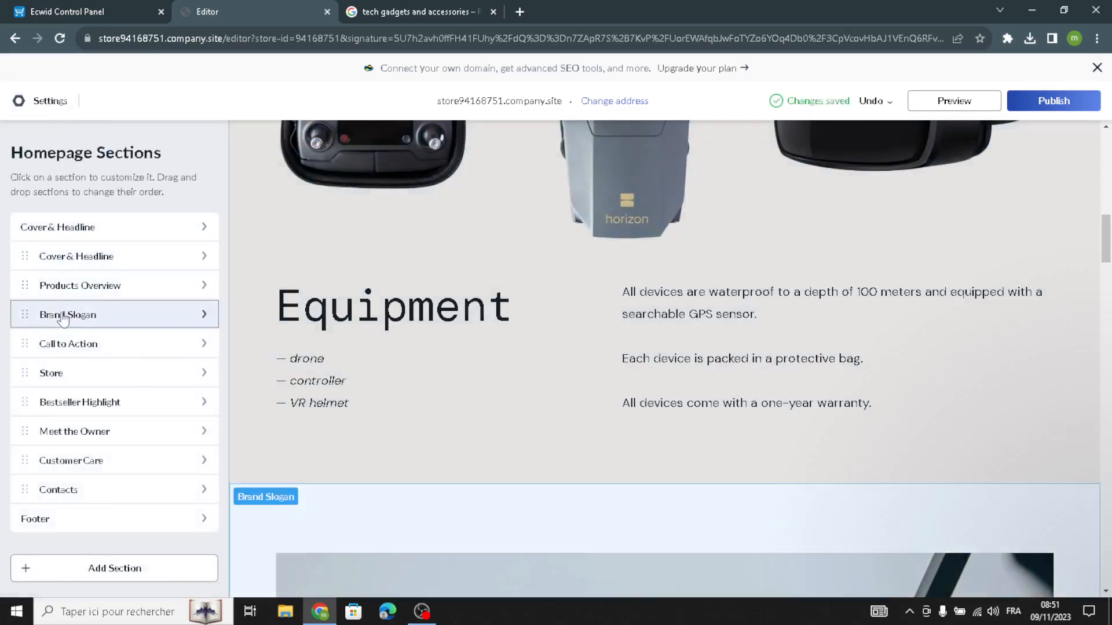
Delete the title text of the Brand Slogan section and look over its subtitle, description and image fields
left_click(71, 315)
left_click(112, 340)
left_click(55, 254)
left_click_drag(55, 254, 8, 266)
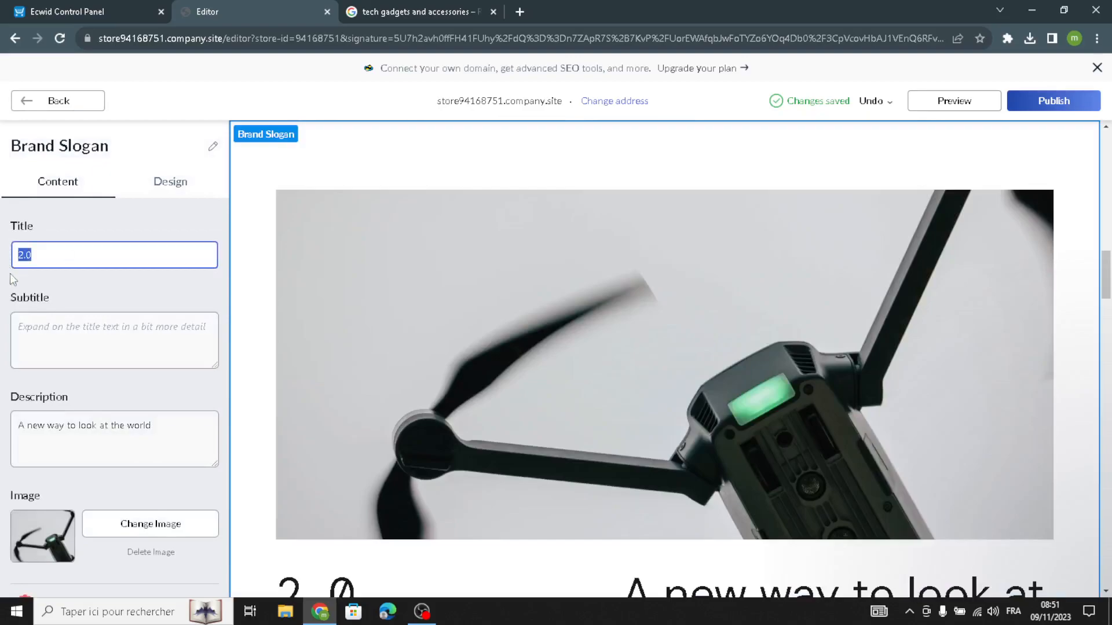
key("BackSpace")
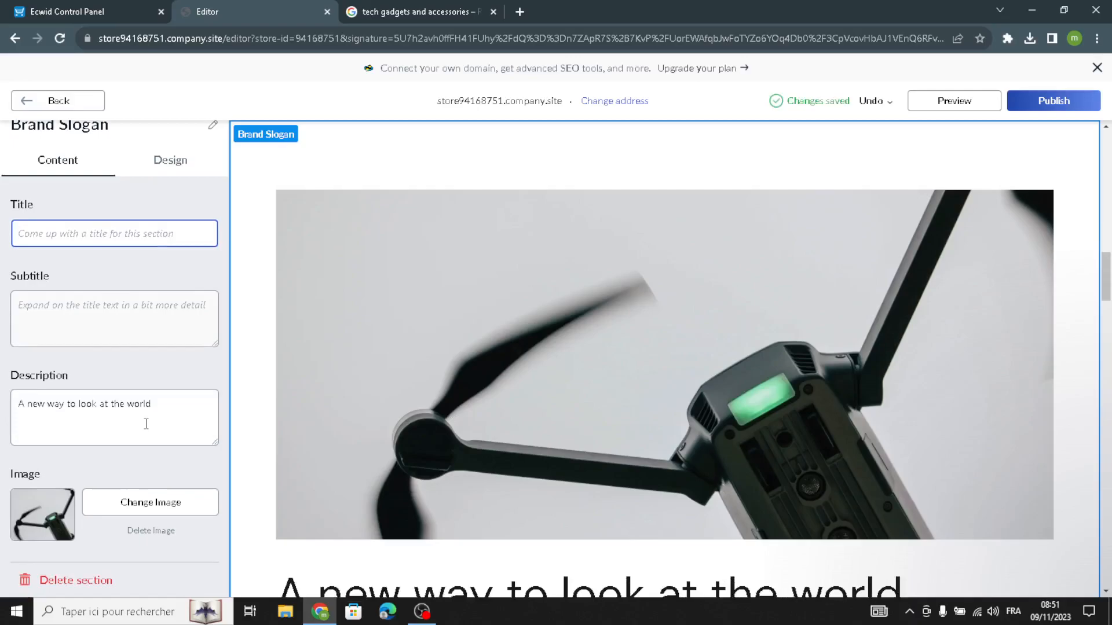
left_click_drag(206, 404, 3, 444)
left_click(173, 314)
left_click(154, 232)
scroll(114, 421, "up", 1)
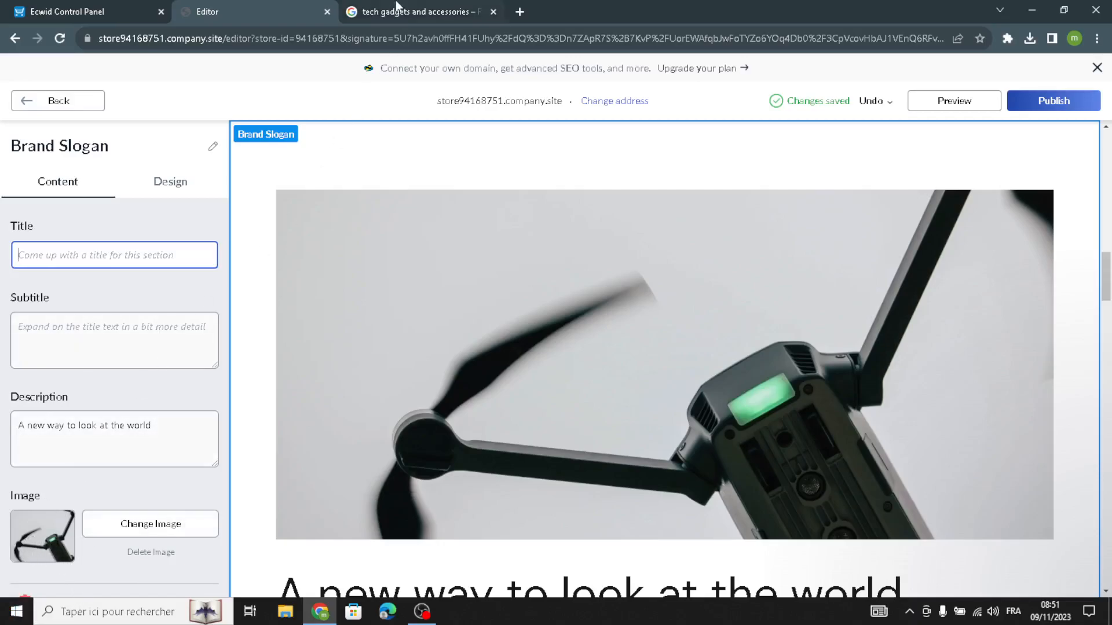
left_click(42, 106)
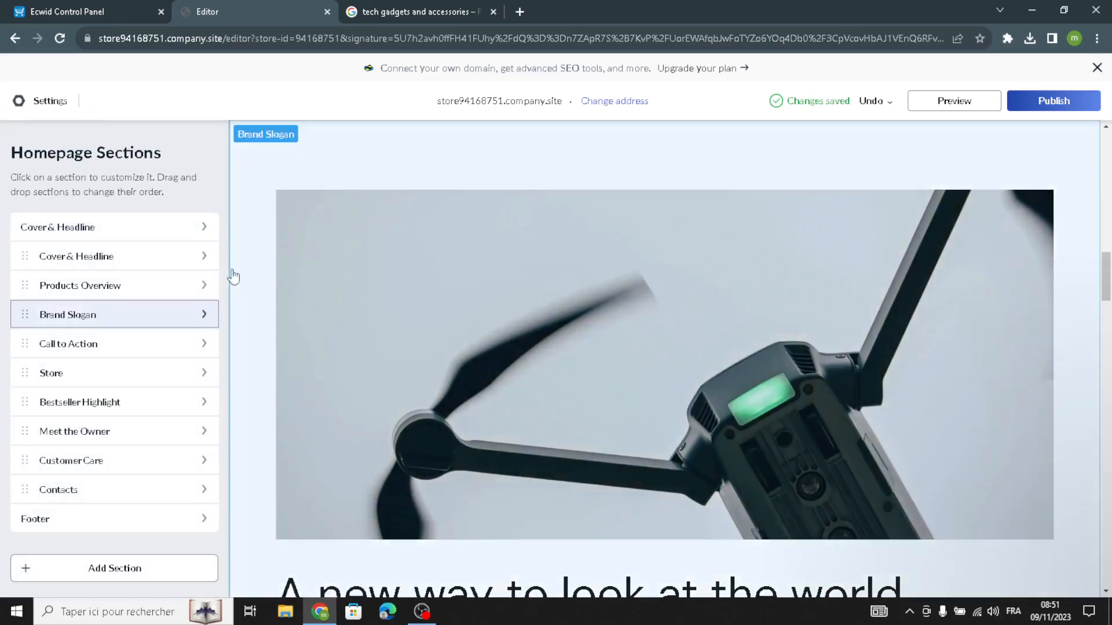
Open the Call to Action section and review its tagline, title and other content fields
left_click(87, 351)
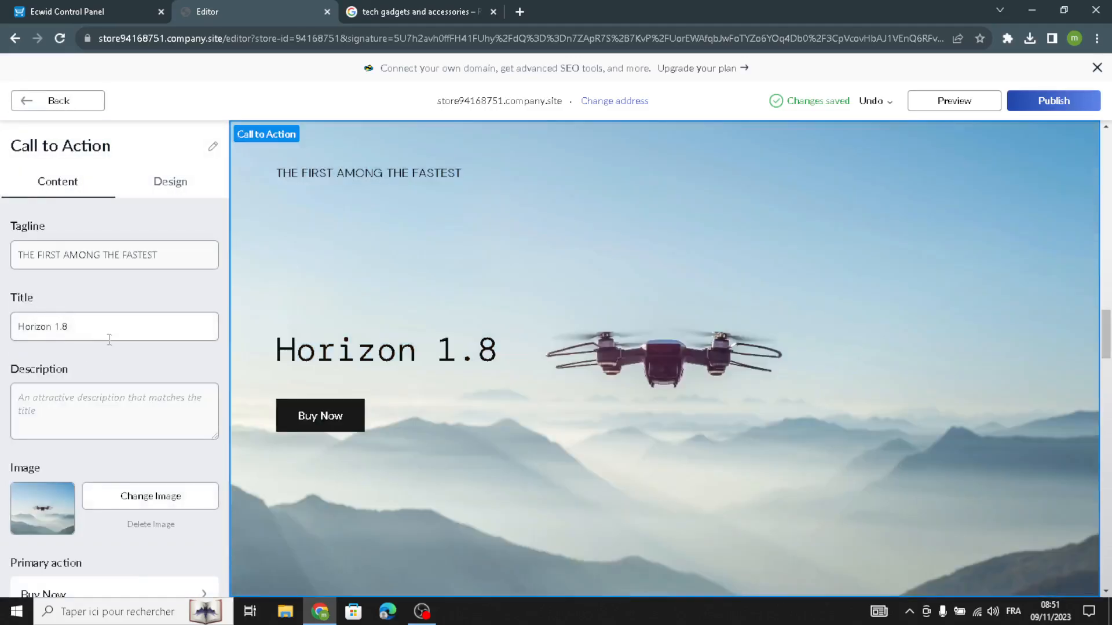
left_click_drag(98, 326, 3, 326)
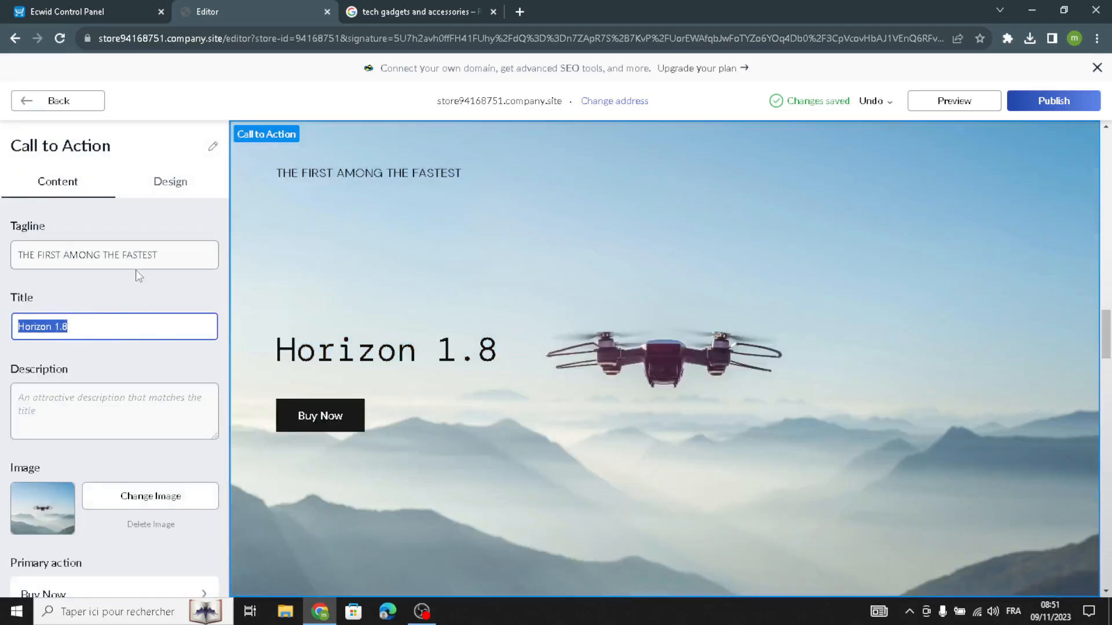
left_click_drag(157, 257, 3, 275)
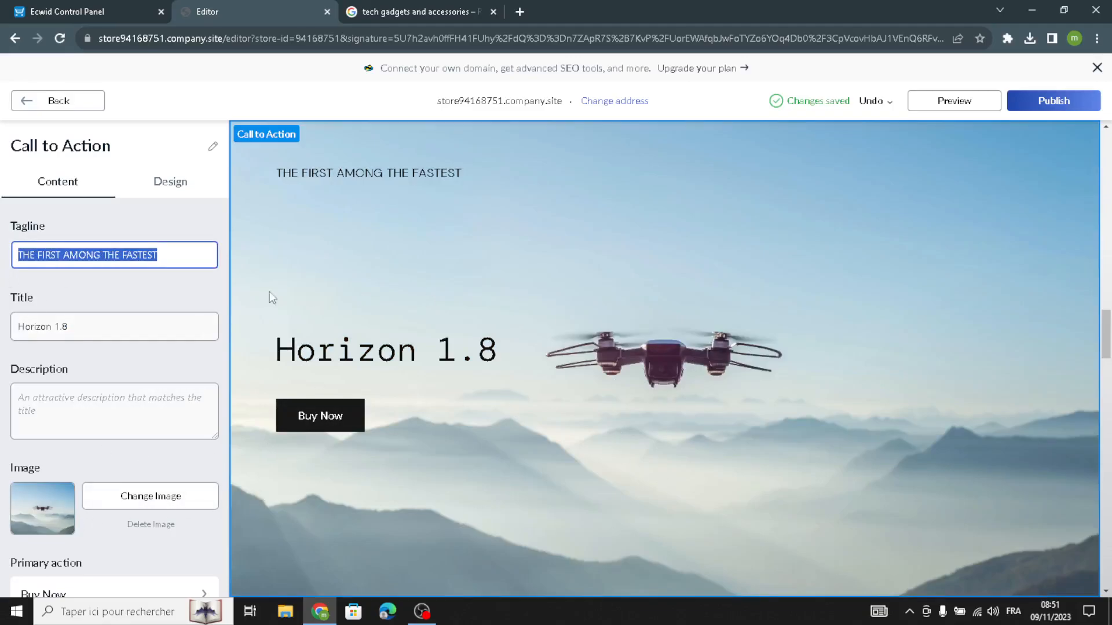
scroll(51, 397, "down", 3)
scroll(74, 463, "up", 3)
Try several layouts for the Call to Action section and apply the eleventh one, the third in the last row
left_click(164, 202)
left_click(166, 191)
left_click(141, 265)
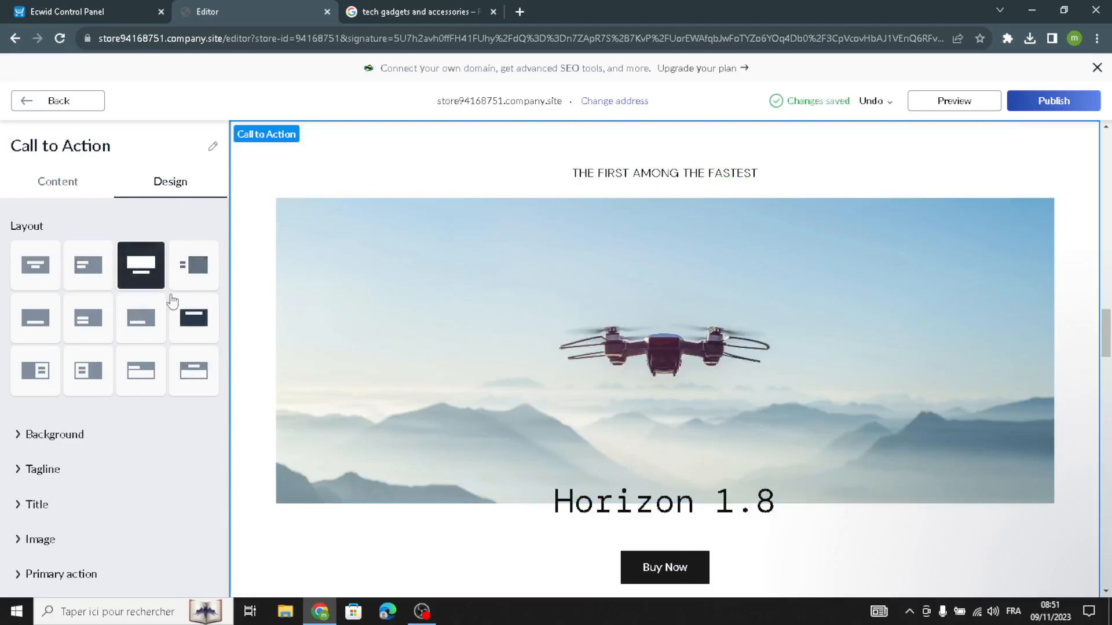
left_click(149, 309)
left_click(141, 379)
scroll(158, 342, "down", 1)
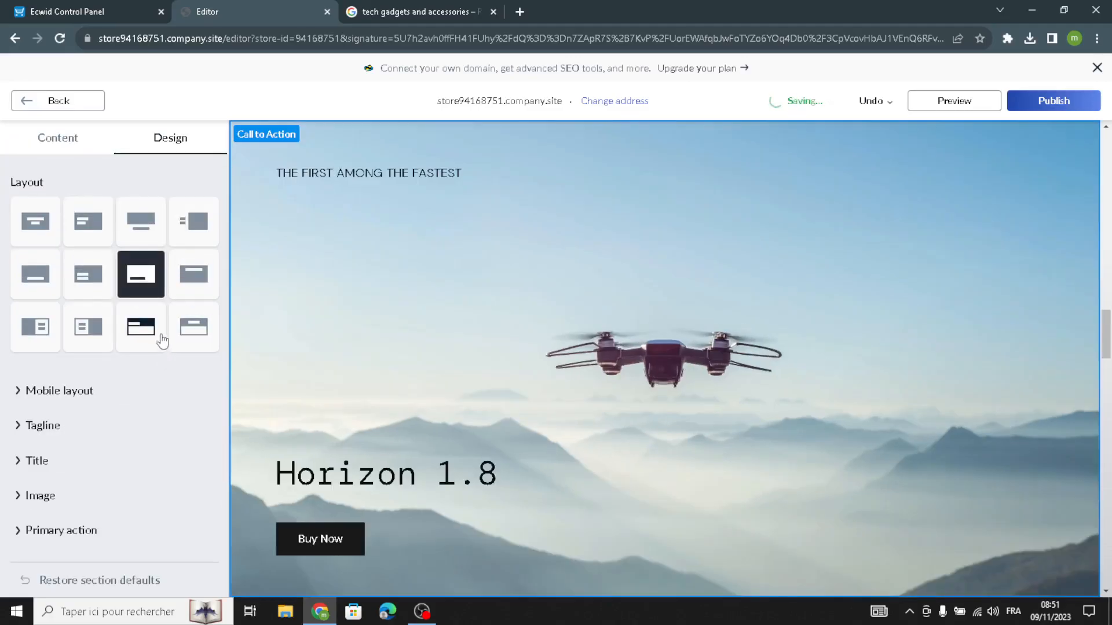
scroll(186, 295, "up", 1)
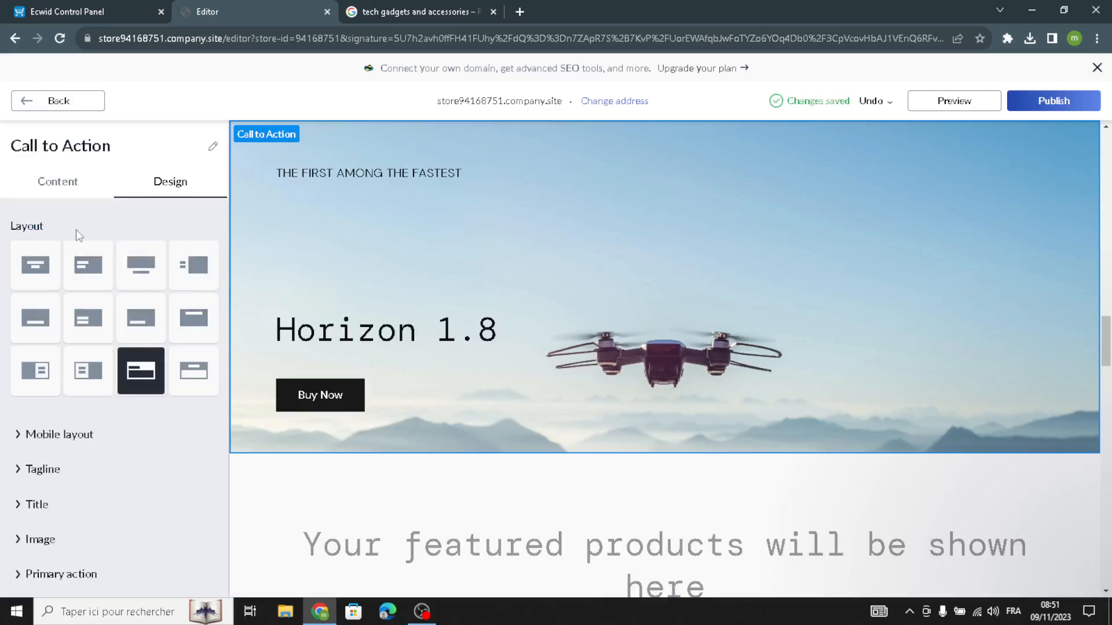
left_click(40, 101)
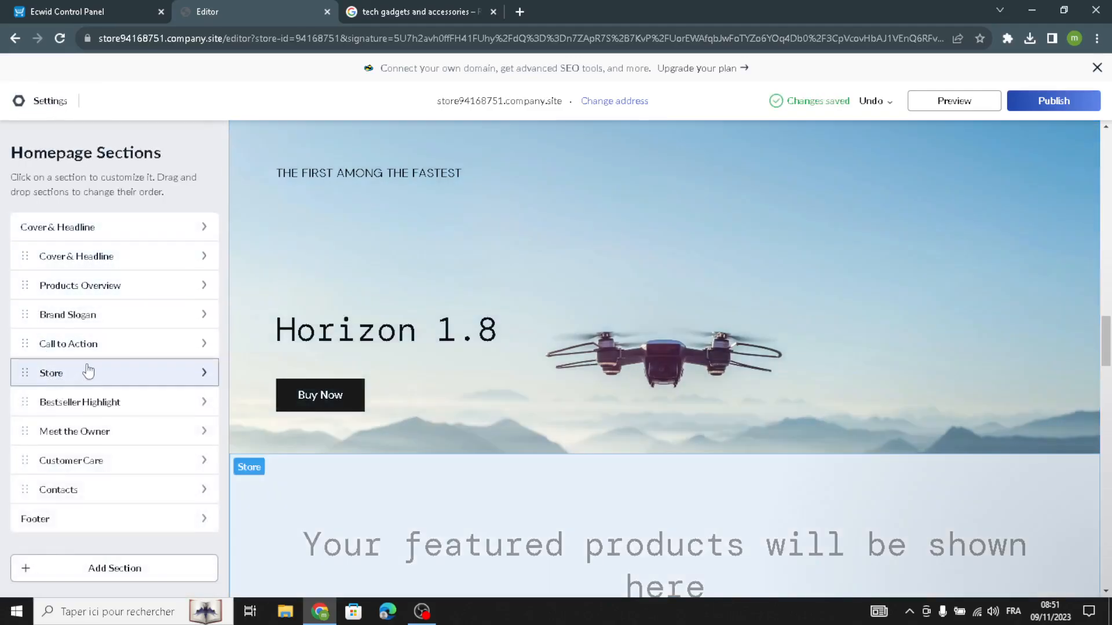
Check the Store section's content settings, and in the Ecwid Control Panel open the product catalog from the to-do list
left_click(87, 368)
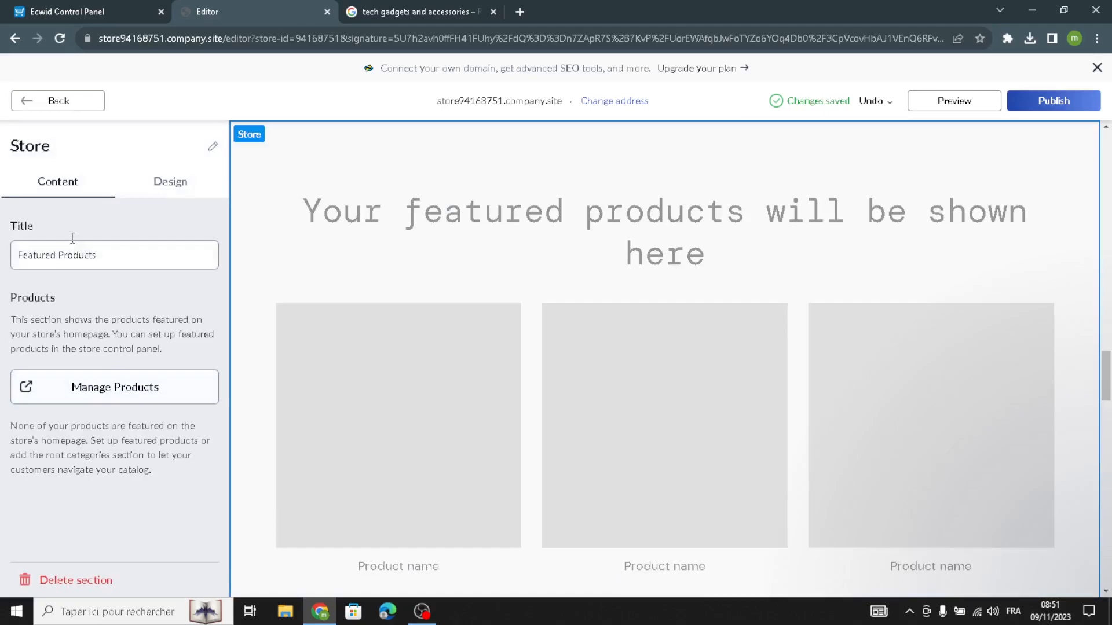
left_click(103, 9)
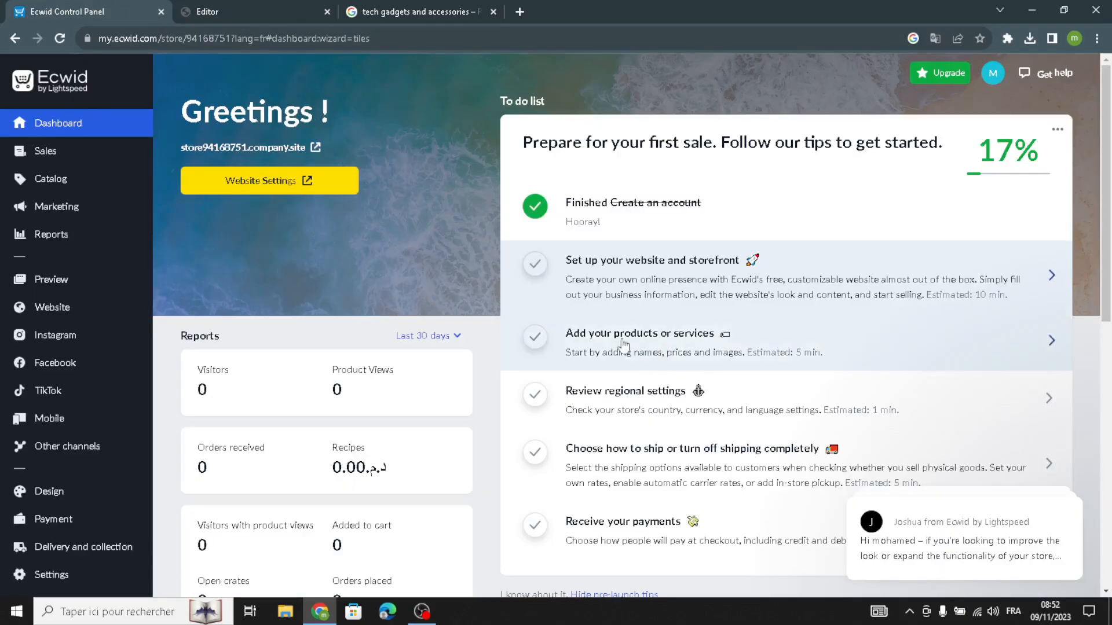
left_click(646, 342)
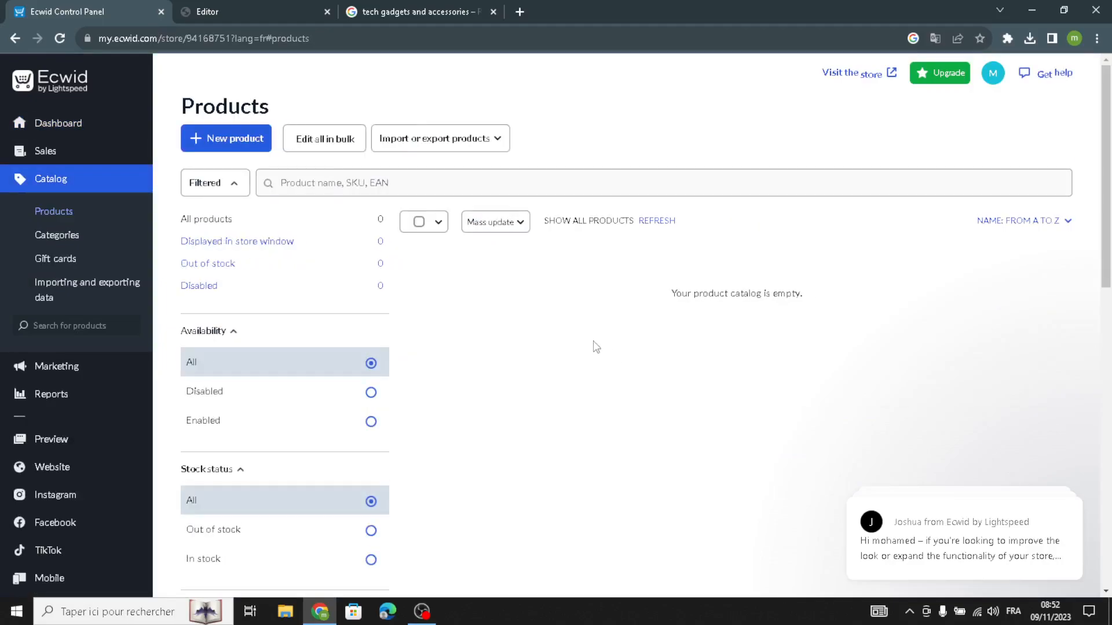
Open a new product form in the catalog and review its gallery, name, REF, weight, price and description fields
left_click(230, 145)
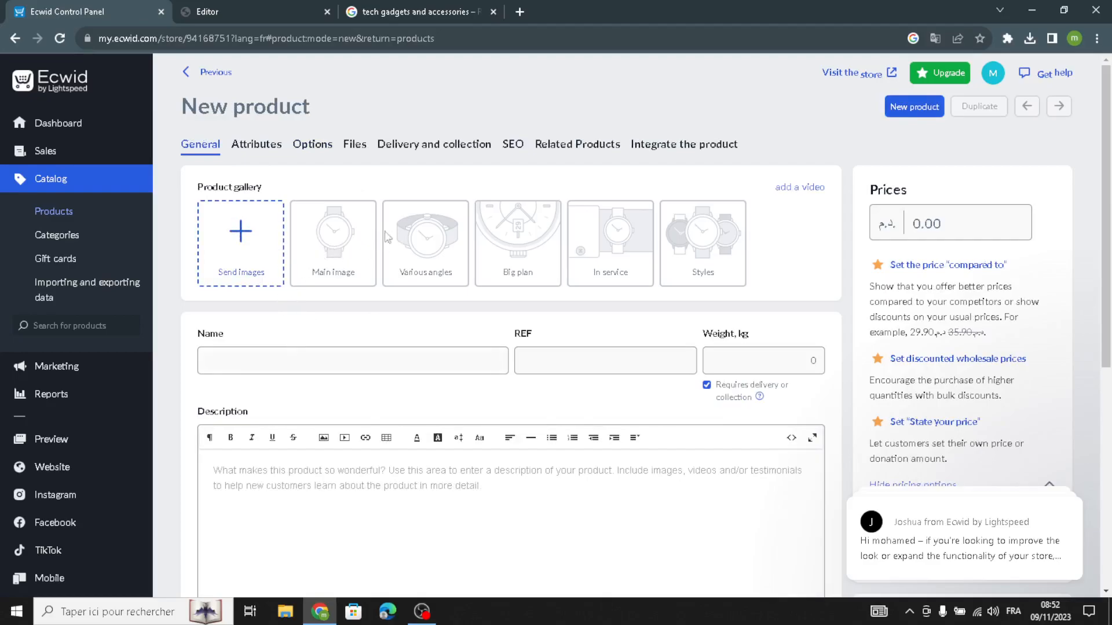
left_click(284, 350)
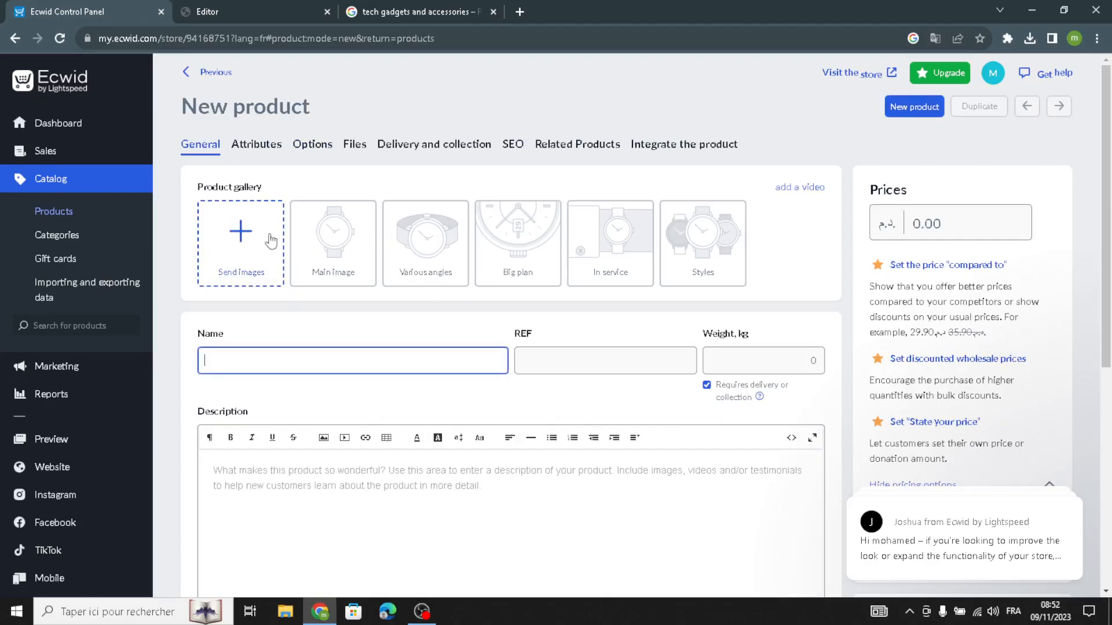
left_click(567, 363)
left_click(733, 359)
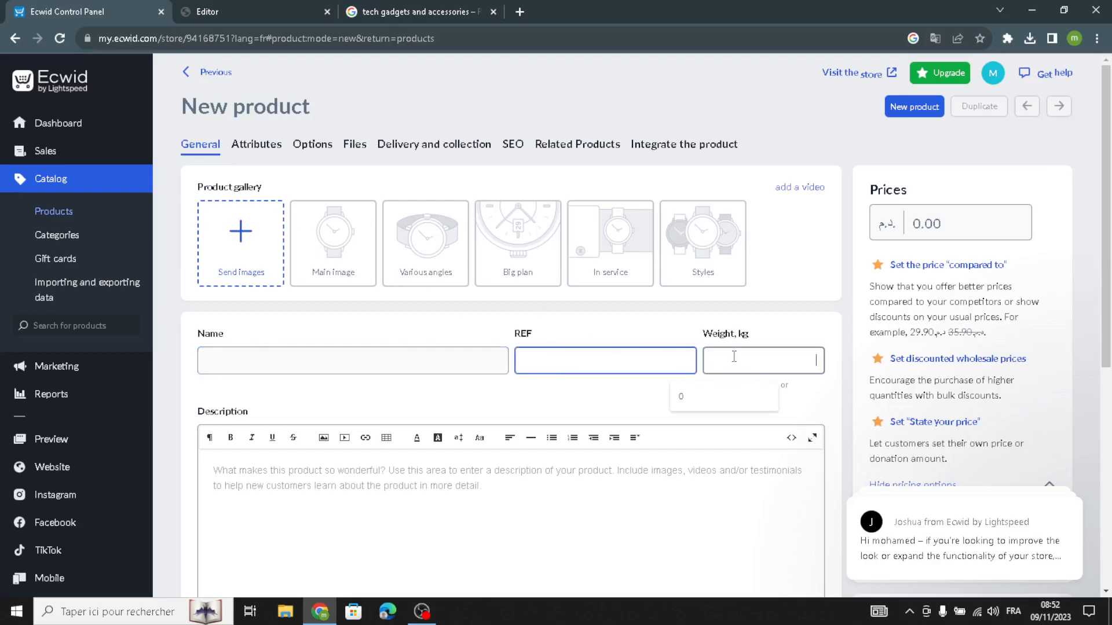
left_click(777, 332)
left_click(946, 235)
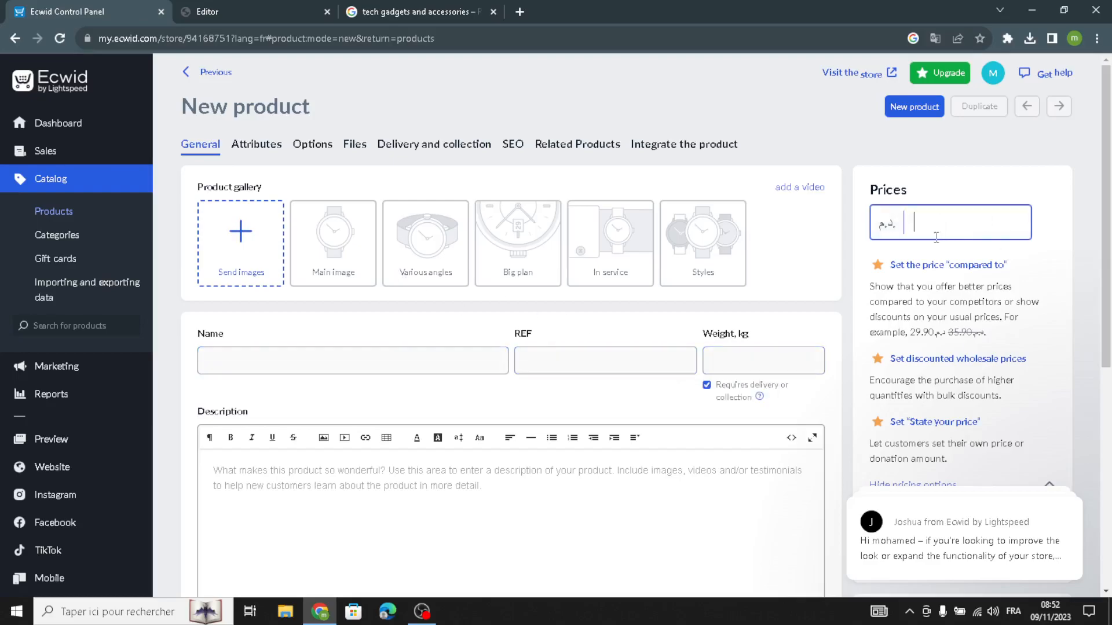
scroll(385, 482, "down", 2)
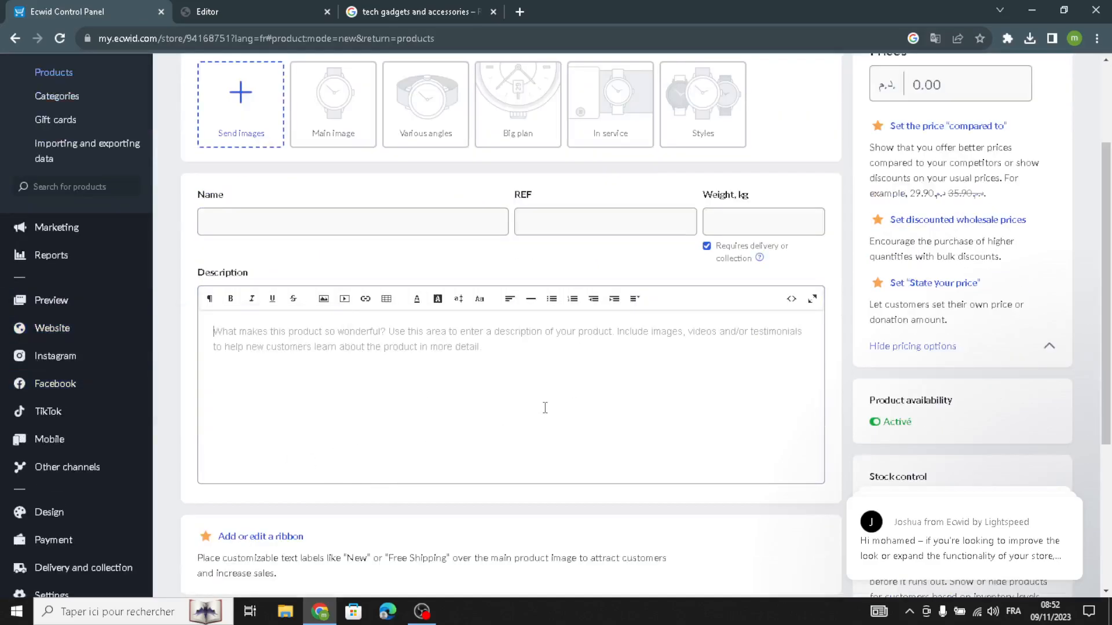
scroll(544, 405, "up", 1)
scroll(343, 325, "up", 1)
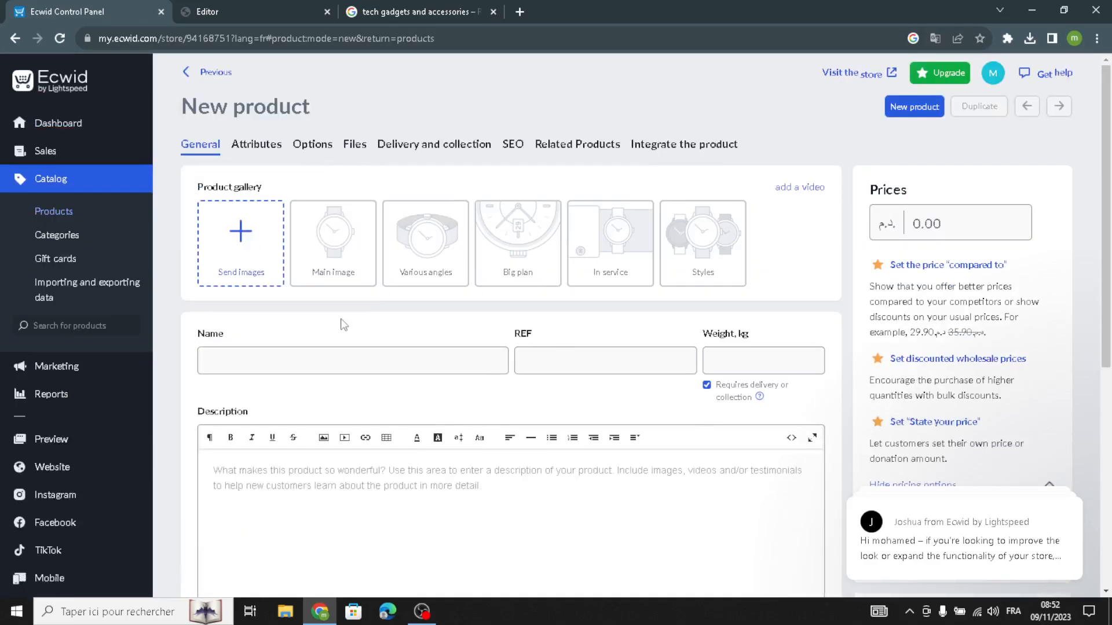
Return to the website editor and look over the Store section's design settings for background, product name, product image and product price
left_click(226, 4)
left_click(127, 5)
left_click(242, 3)
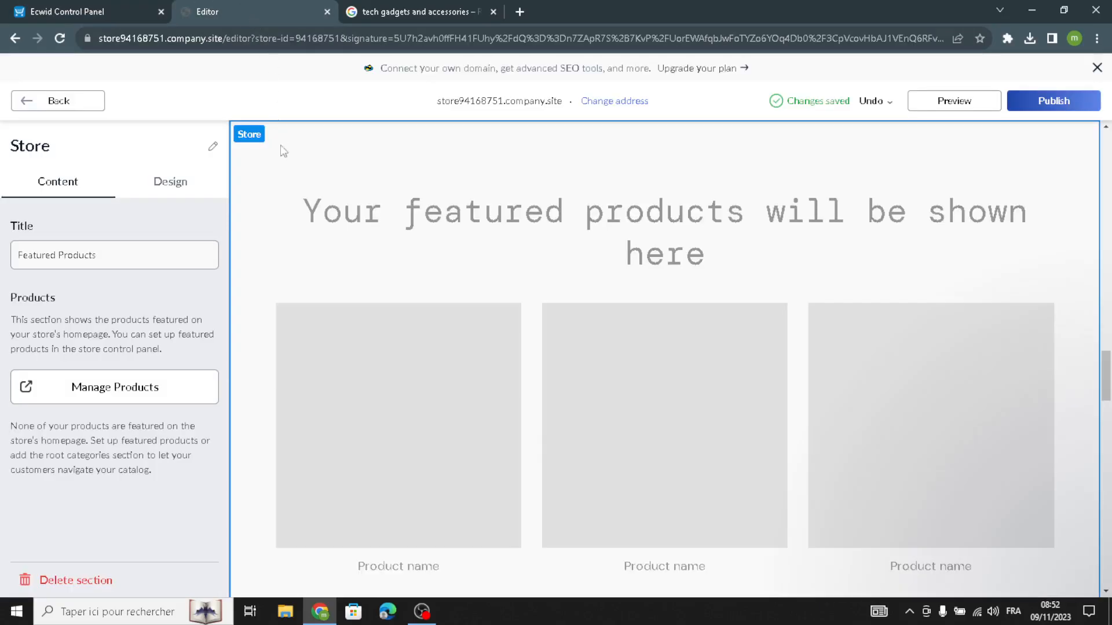
left_click(171, 182)
left_click(38, 271)
left_click(48, 237)
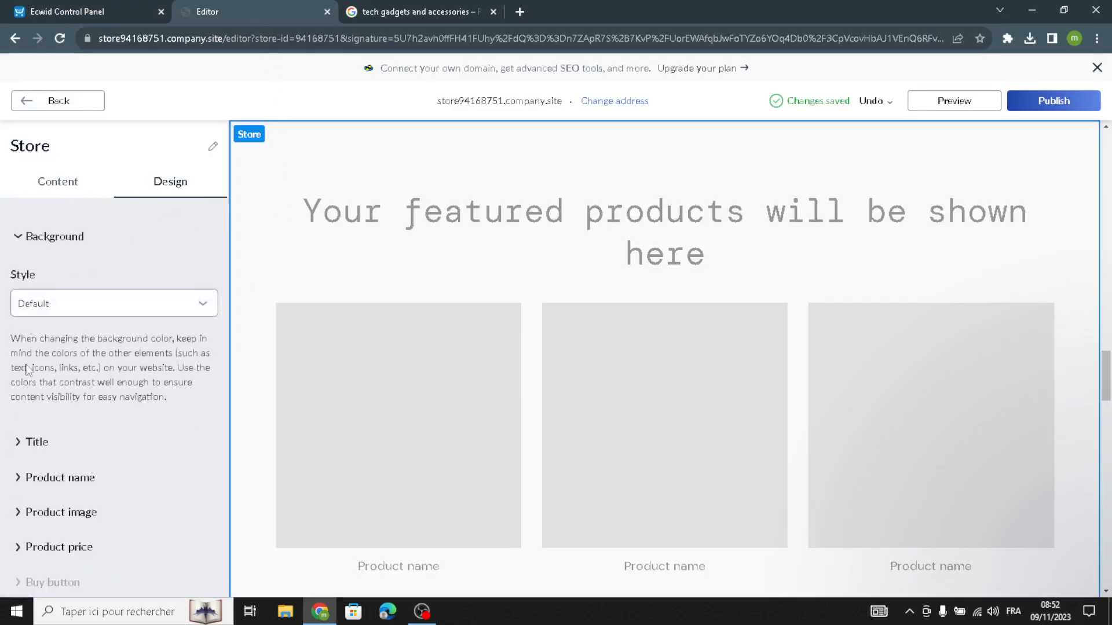
left_click(21, 475)
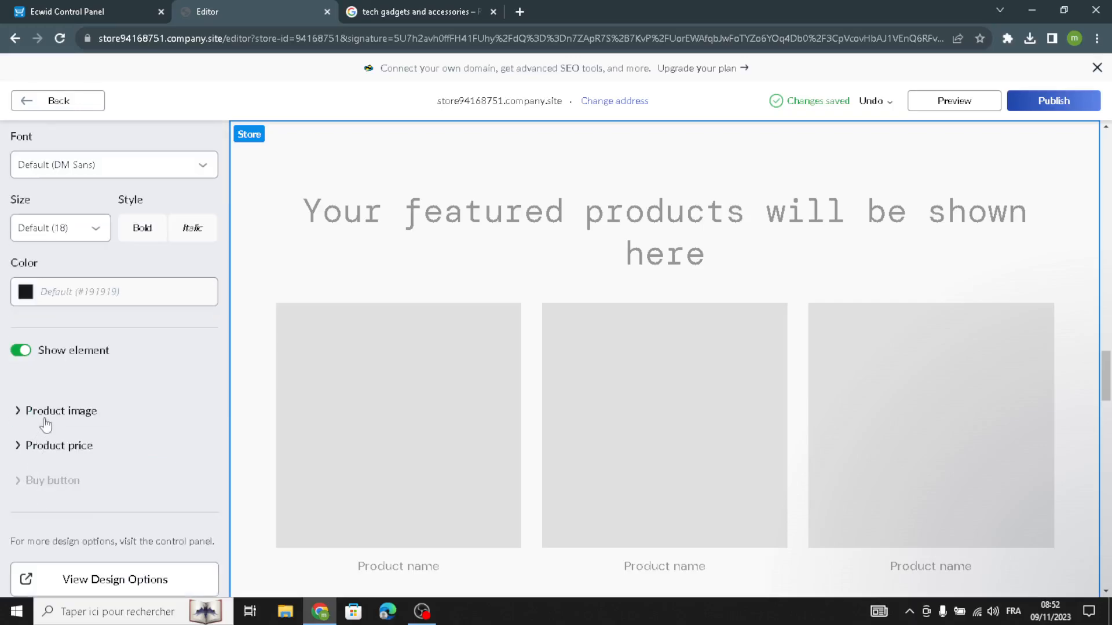
left_click(45, 422)
left_click(53, 406)
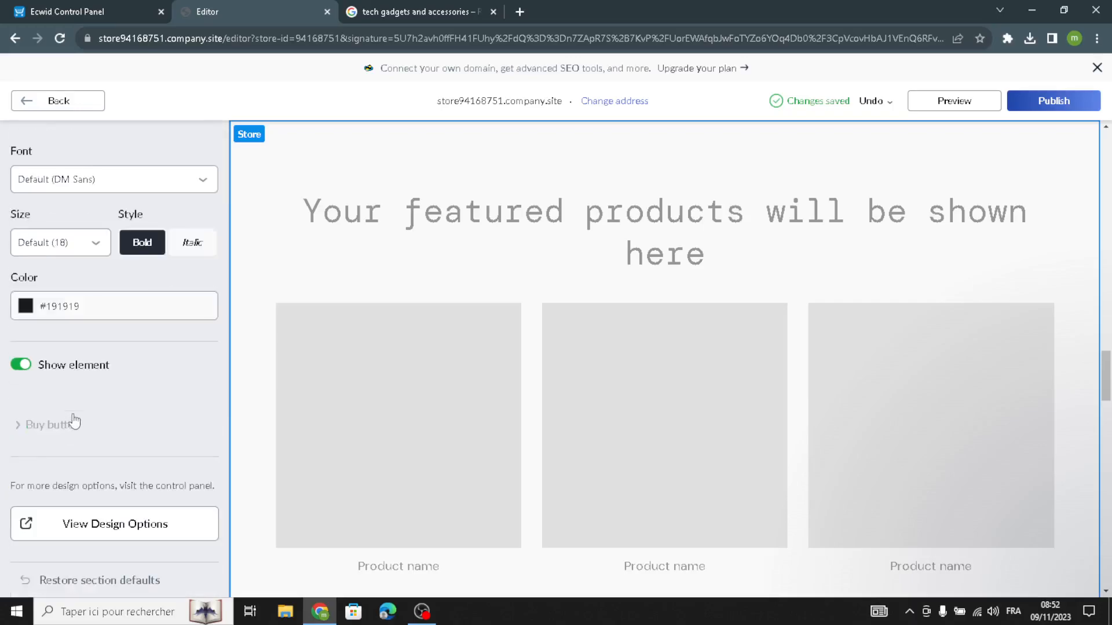
scroll(74, 421, "up", 10)
left_click(65, 103)
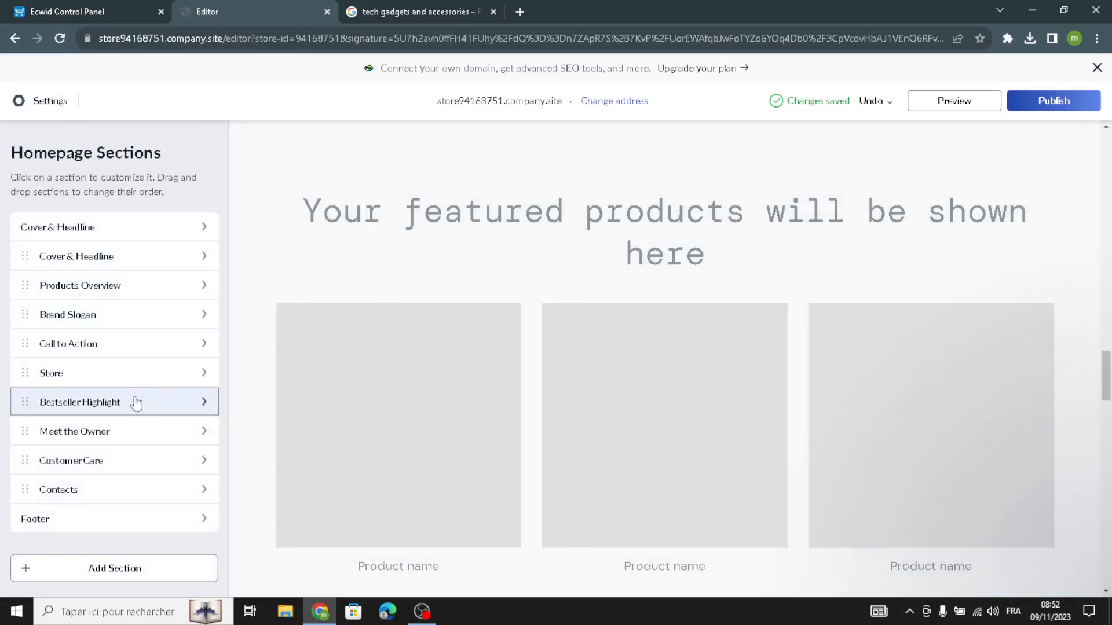
Open the Bestseller Highlight section and review its title and description text
left_click(136, 403)
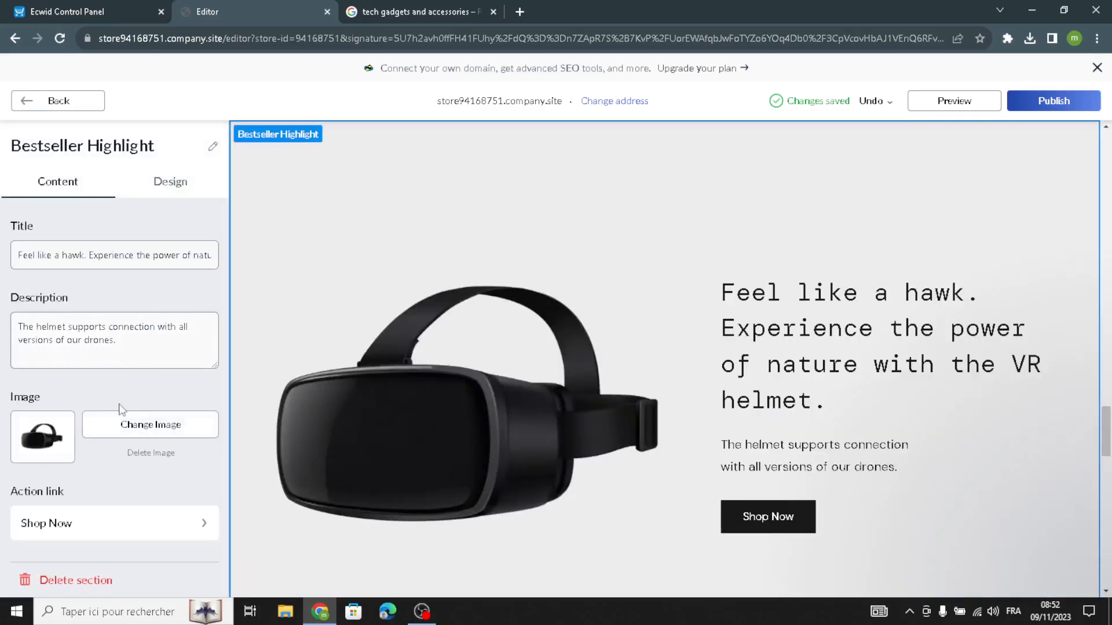
left_click_drag(129, 349, 3, 297)
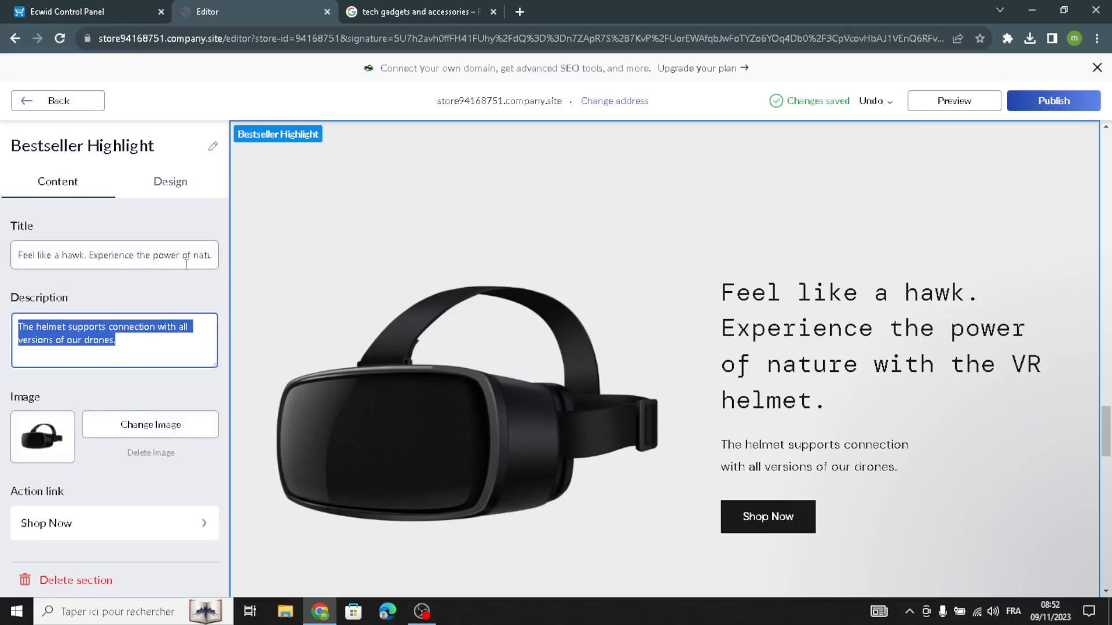
left_click(19, 259)
left_click_drag(22, 259, 3, 278)
left_click(16, 261)
left_click_drag(100, 362, 8, 234)
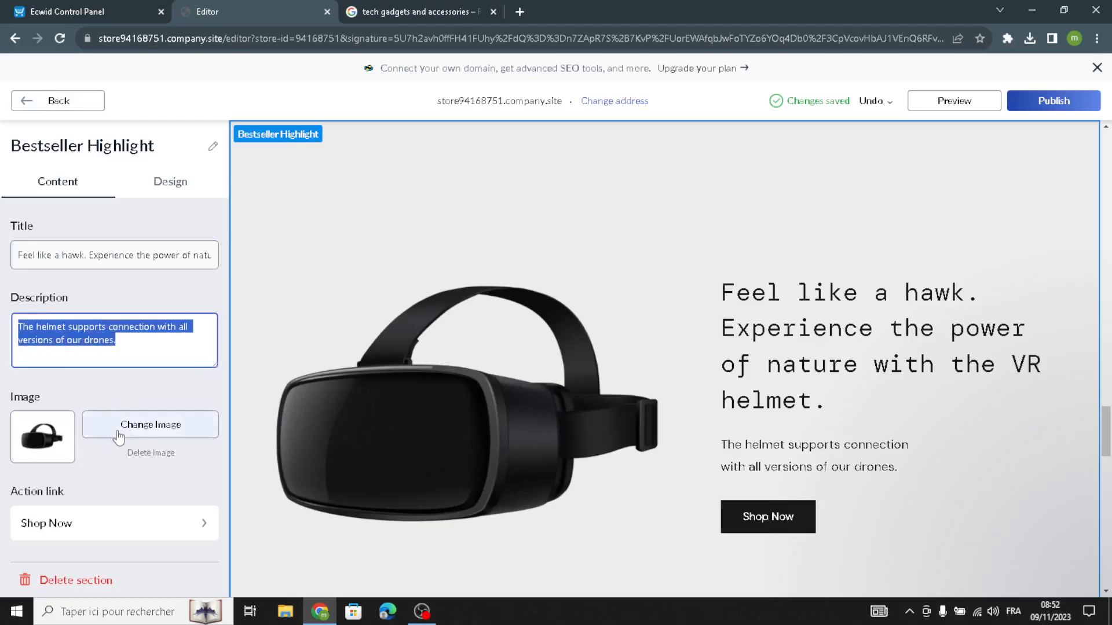
Switch to the Google Images results for "tech gadgets and accessories" and browse them for a picture for the Bestseller Highlight section
left_click(471, 5)
scroll(447, 369, "up", 10)
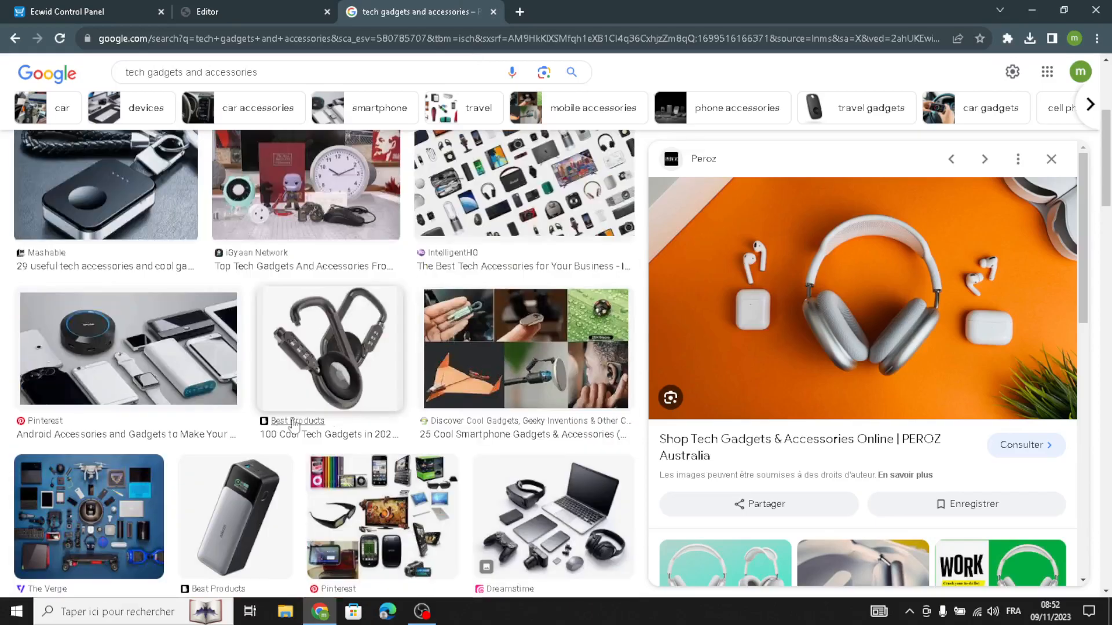
scroll(356, 421, "down", 15)
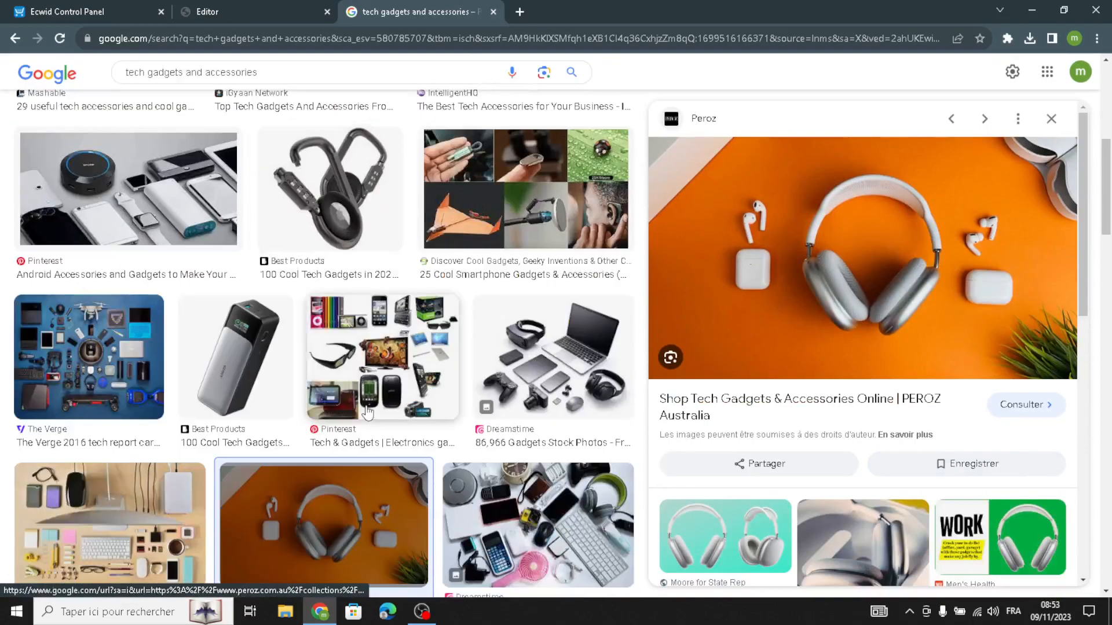
scroll(367, 413, "down", 10)
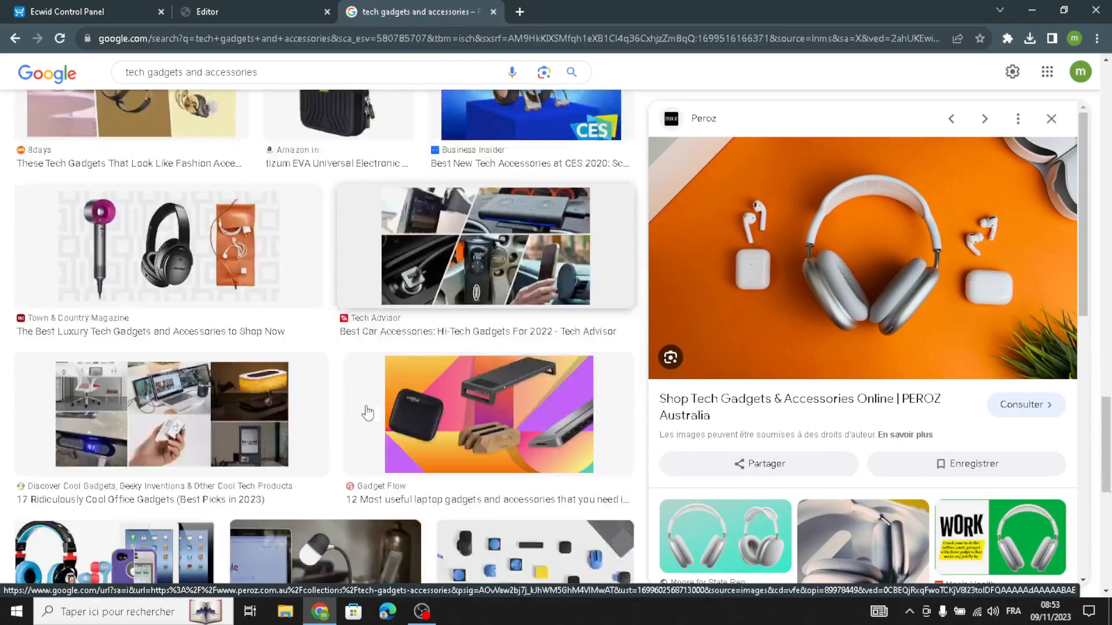
scroll(366, 412, "down", 2)
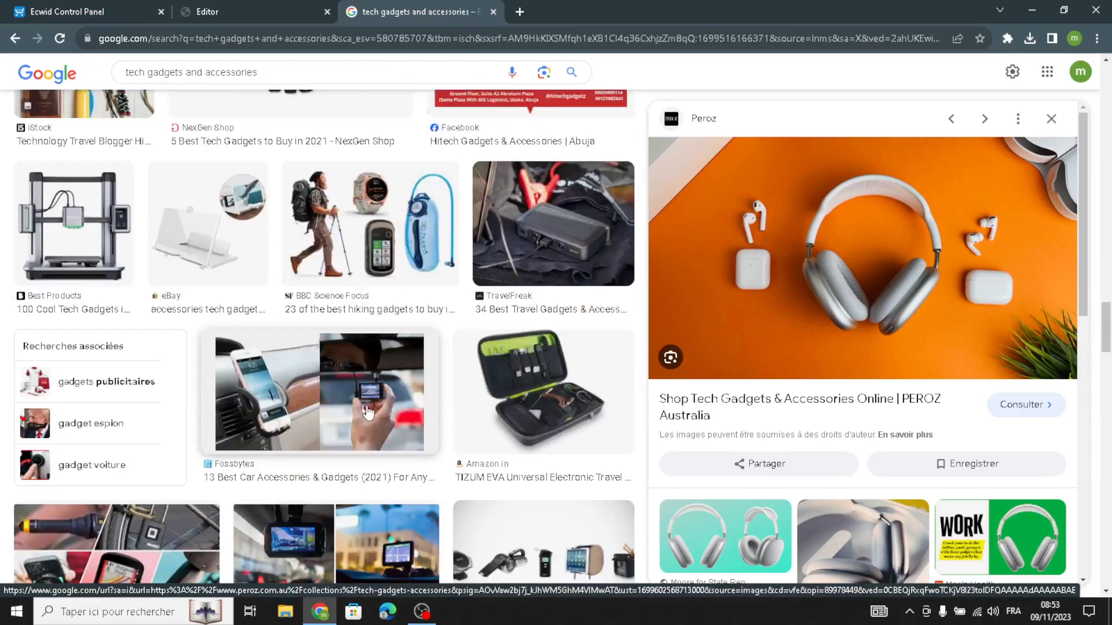
scroll(454, 436, "up", 5)
scroll(454, 435, "up", 6)
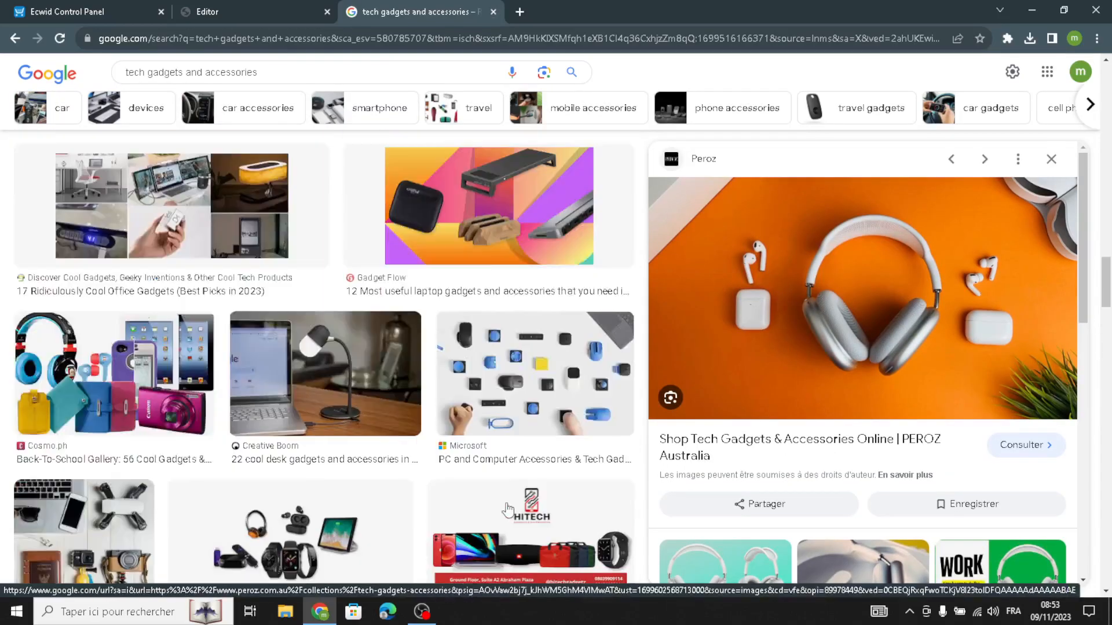
scroll(451, 431, "up", 7)
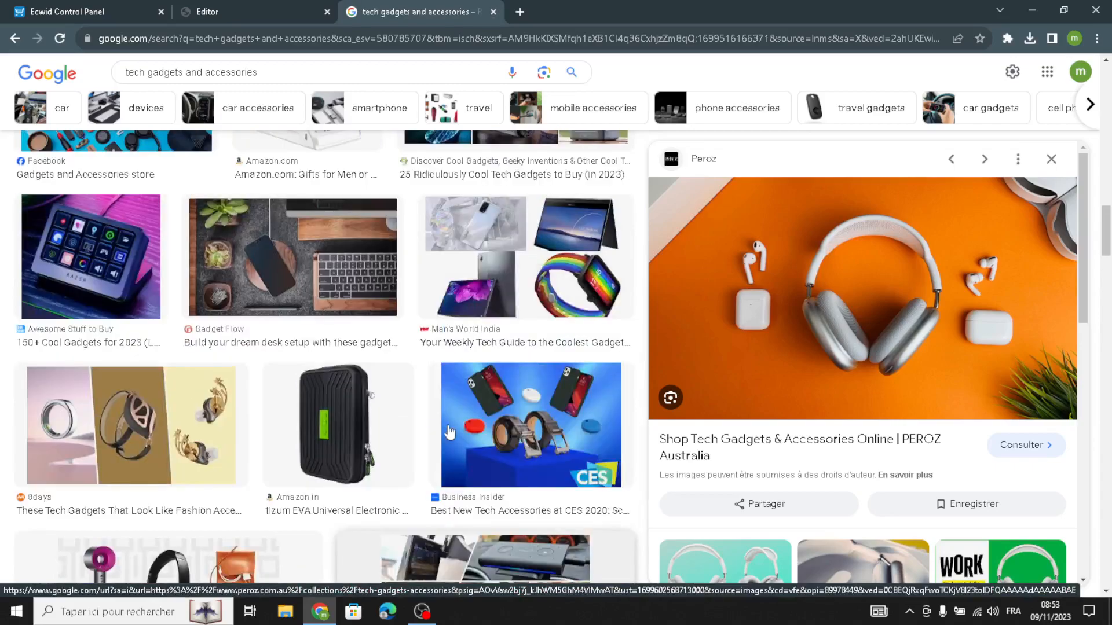
scroll(357, 447, "up", 8)
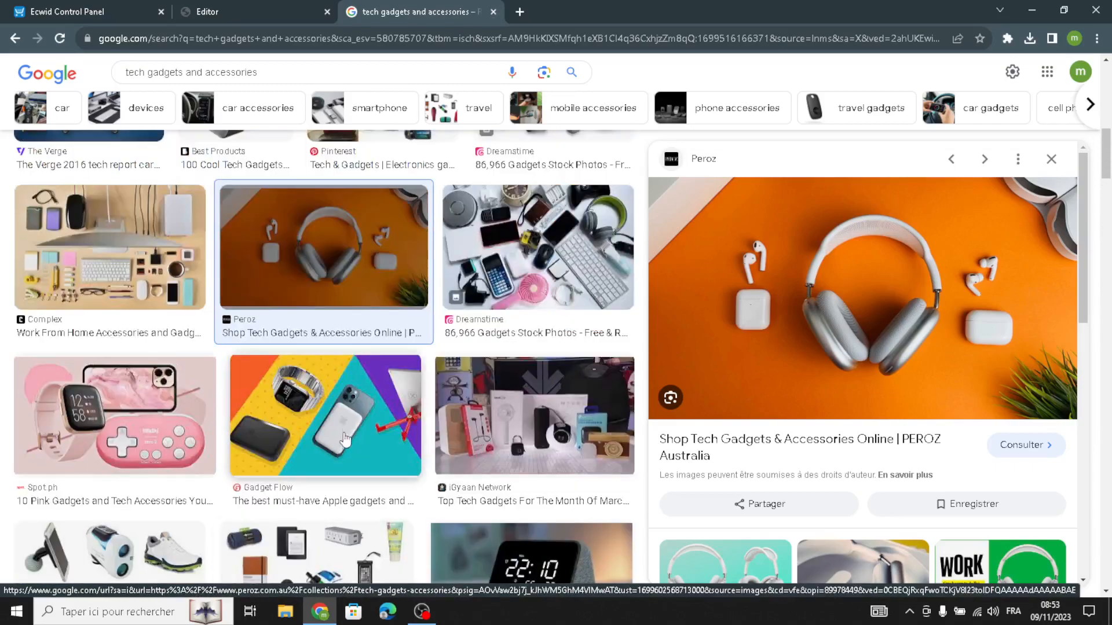
scroll(337, 448, "up", 7)
scroll(326, 398, "up", 5)
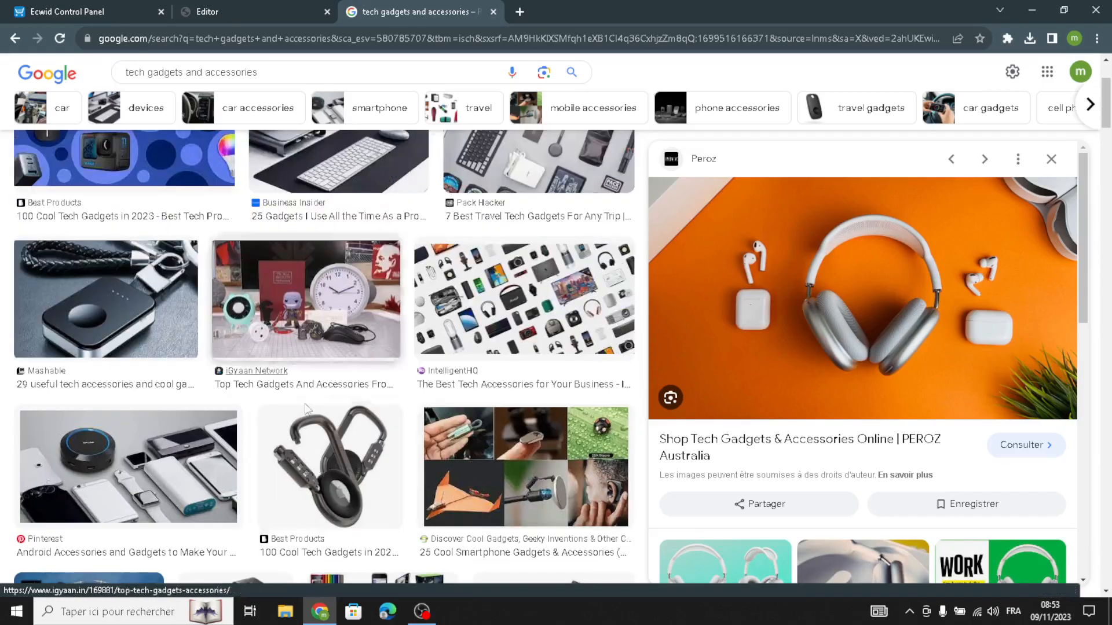
scroll(195, 465, "down", 18)
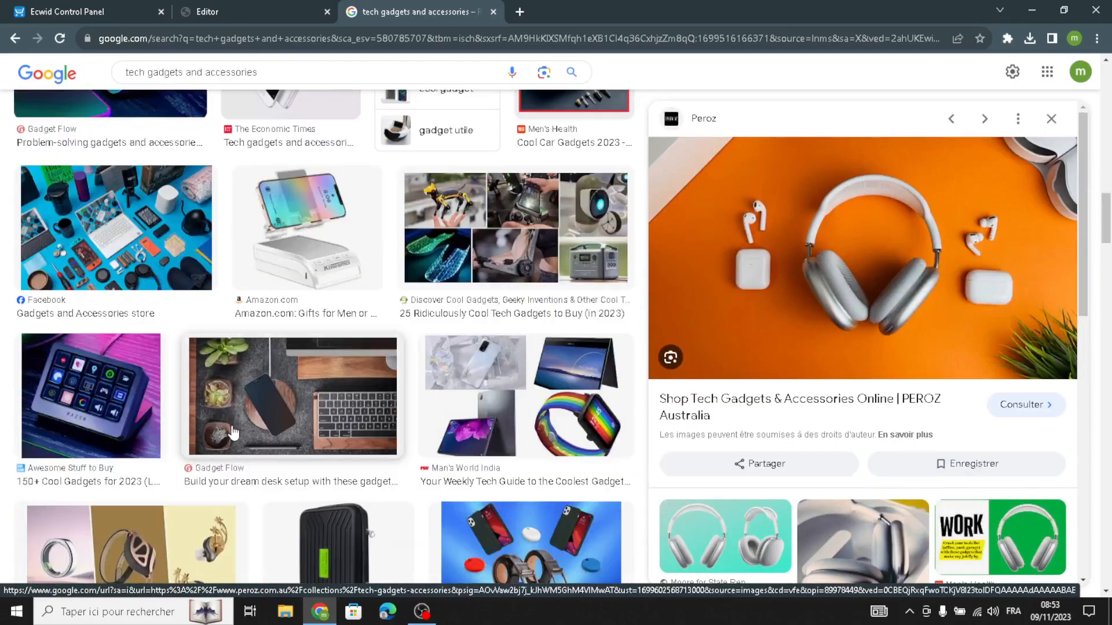
scroll(240, 429, "down", 20)
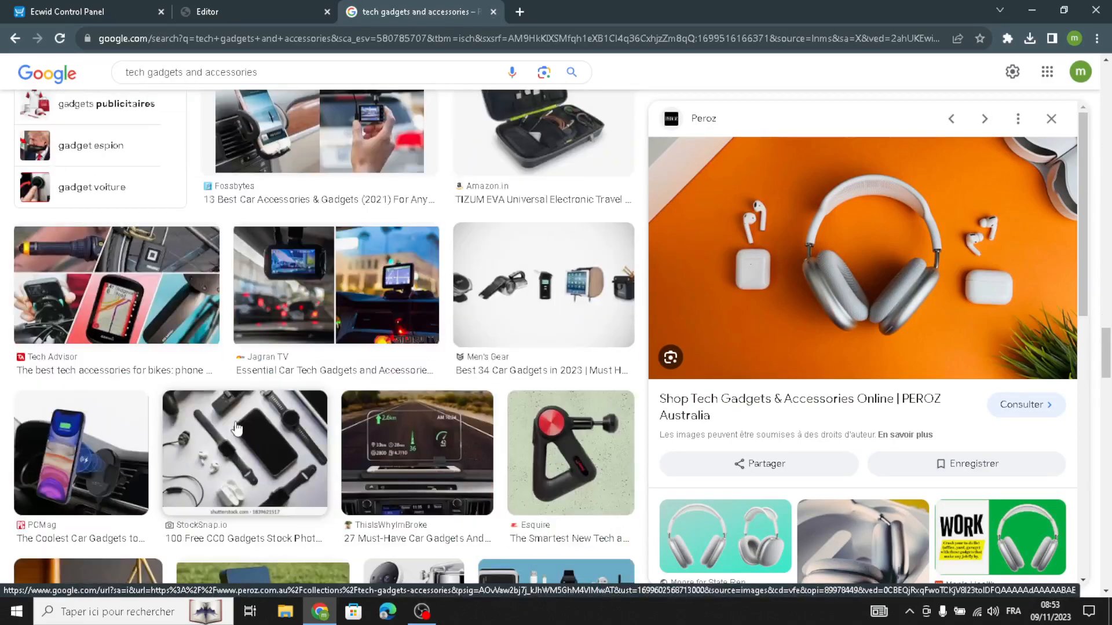
scroll(237, 427, "down", 20)
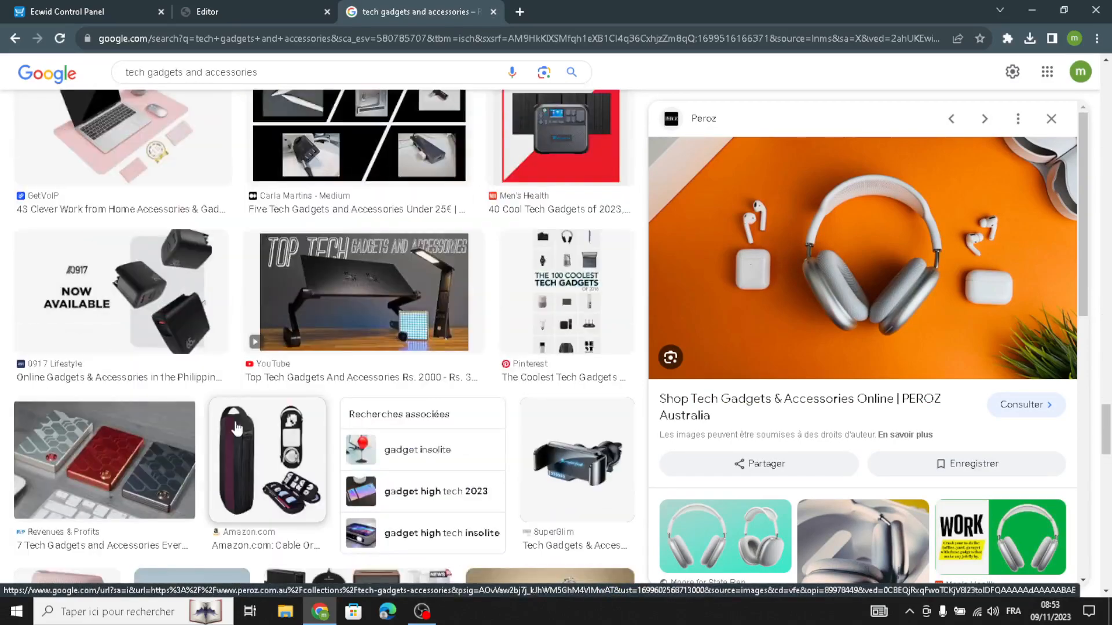
scroll(234, 429, "down", 10)
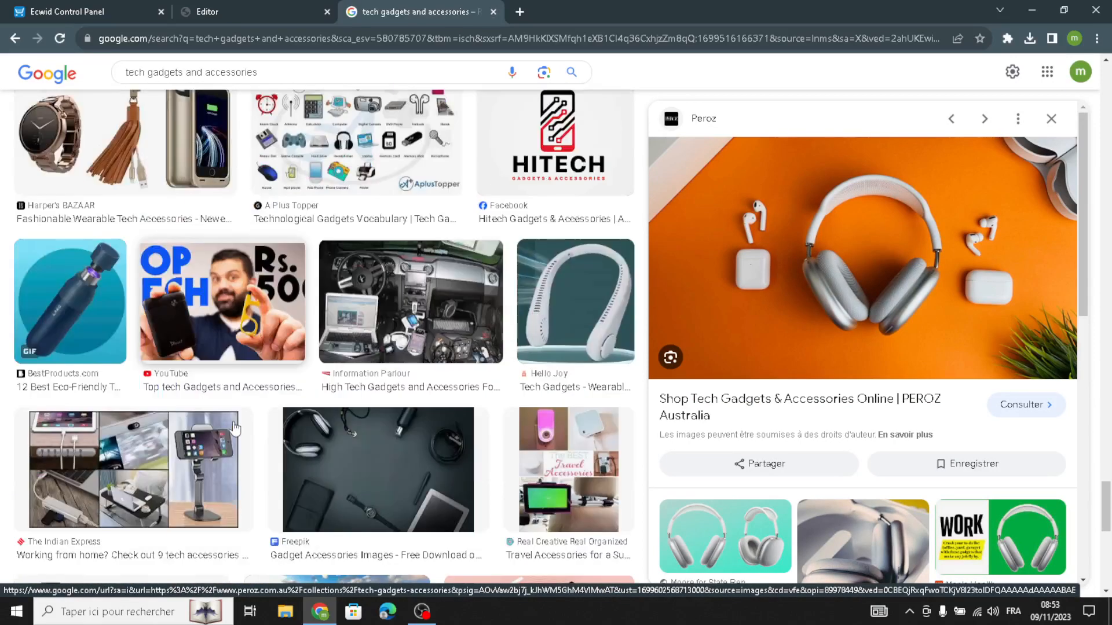
scroll(428, 401, "down", 6)
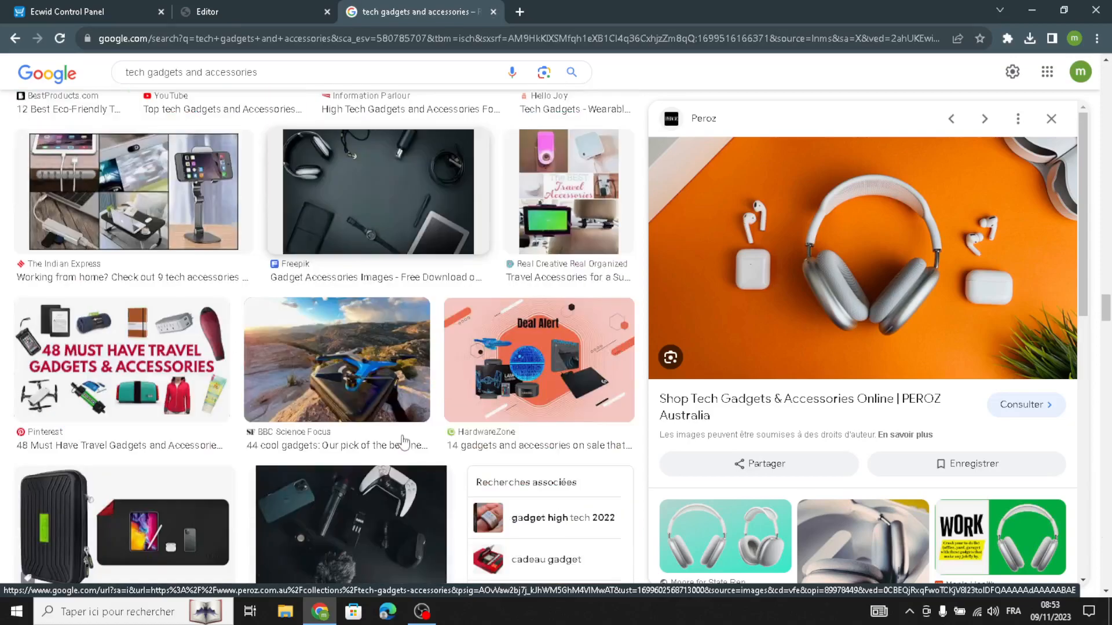
scroll(325, 441, "down", 5)
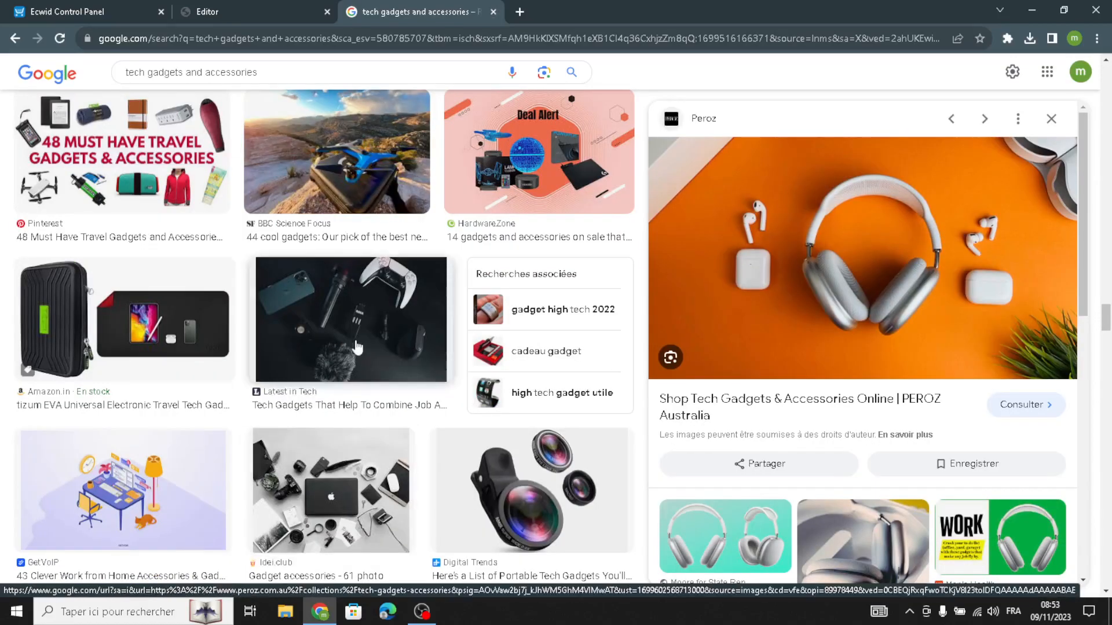
scroll(258, 440, "up", 4)
scroll(290, 429, "down", 10)
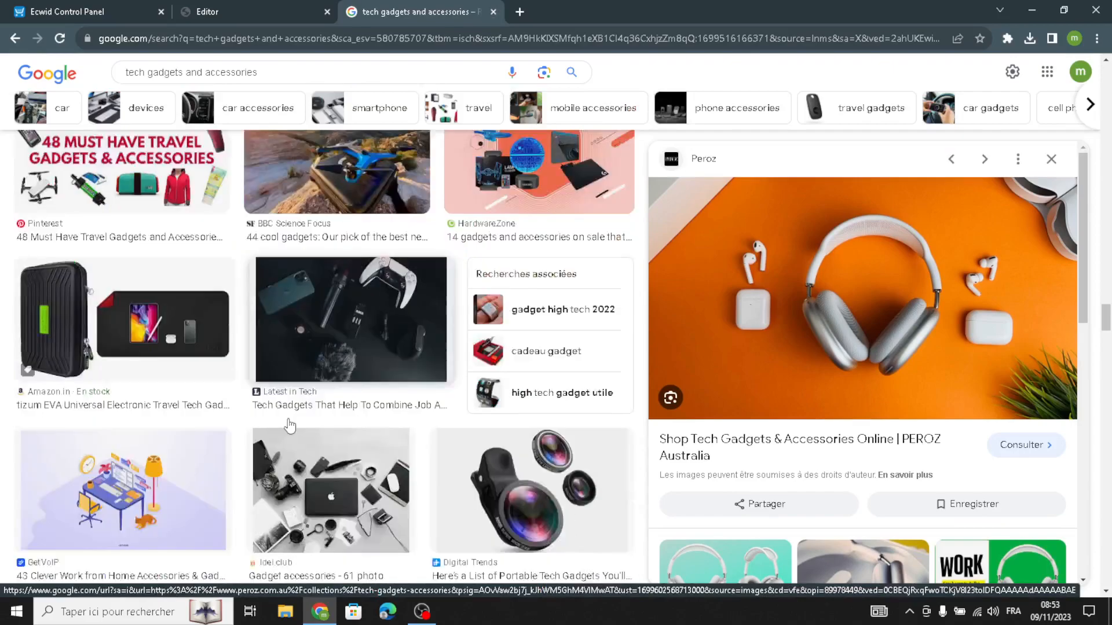
scroll(289, 425, "up", 5)
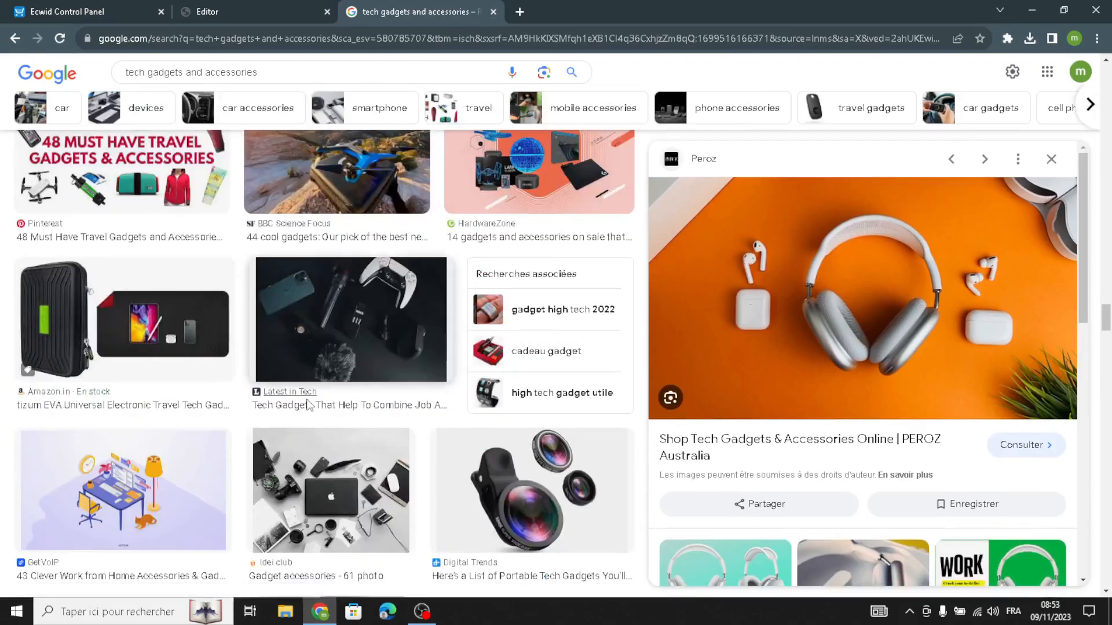
Open the Latest in Tech picture of gadgets on a black background and save it to the computer as spons28feb2.webp
left_click(279, 325)
left_click(660, 11)
left_click(343, 306)
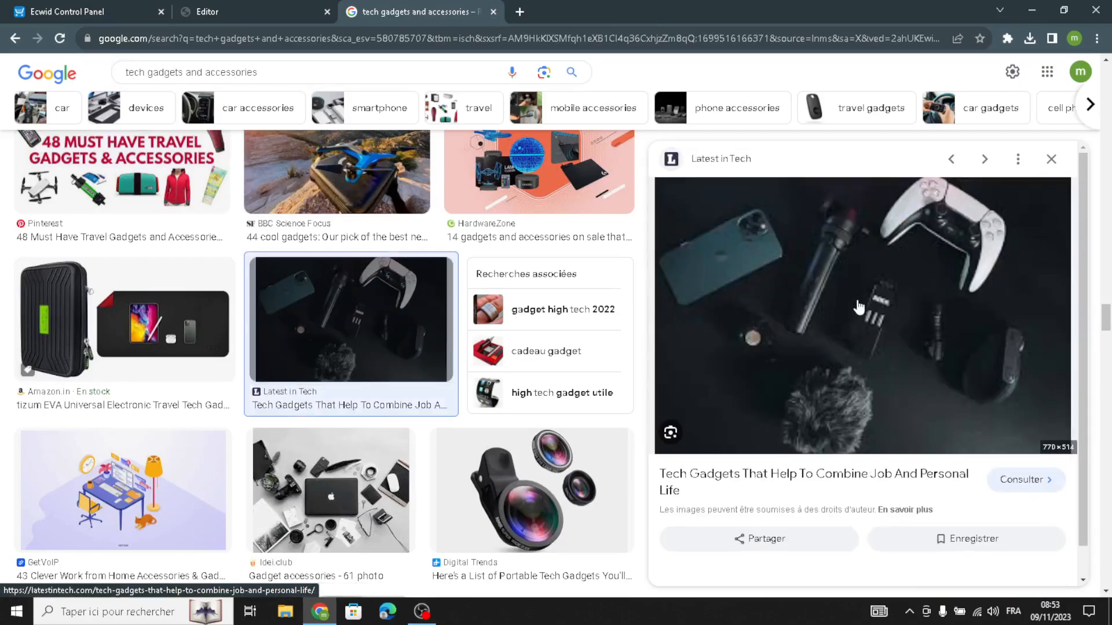
right_click(812, 355)
left_click(863, 486)
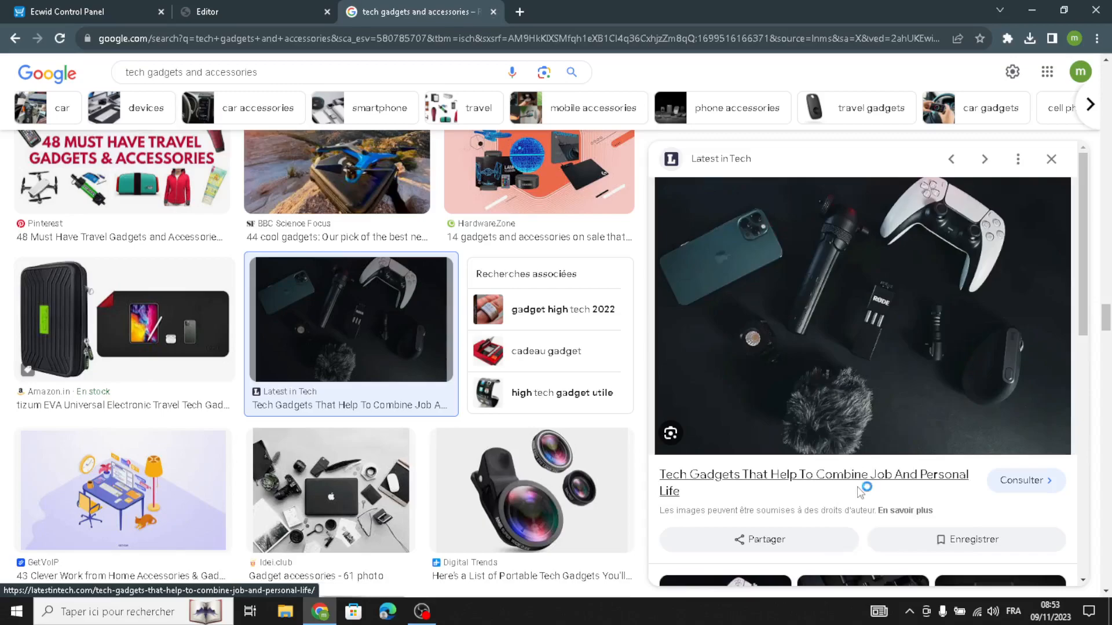
left_click(532, 574)
In the website editor, replace the Bestseller Highlight image with spons28feb2.webp and open the section's design settings
left_click(257, 14)
left_click(166, 428)
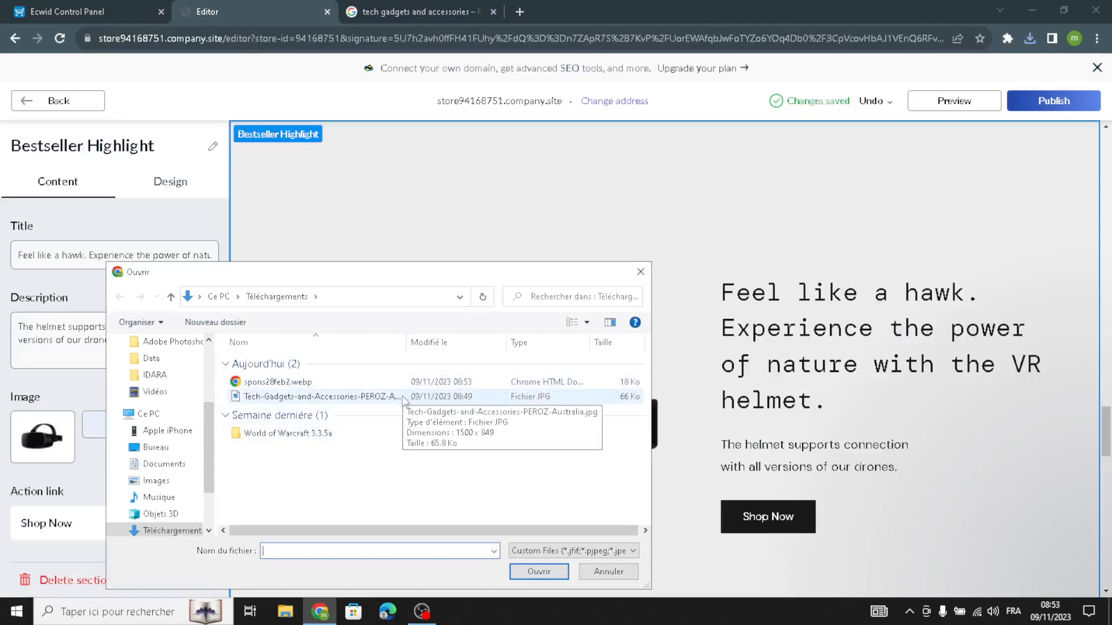
left_click(402, 387)
left_click(517, 570)
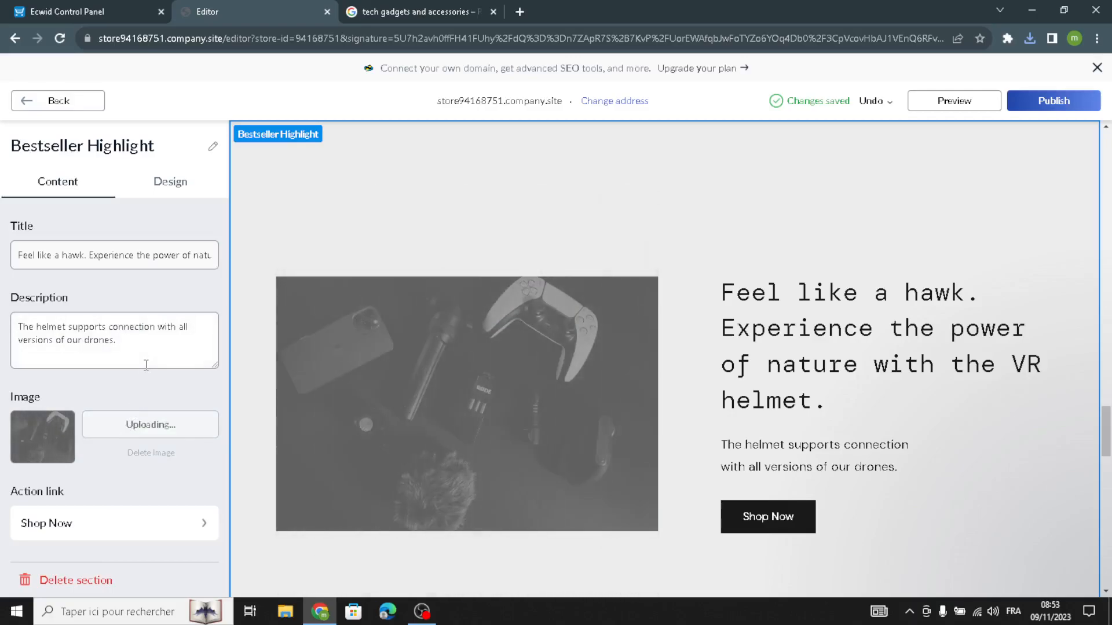
left_click(168, 181)
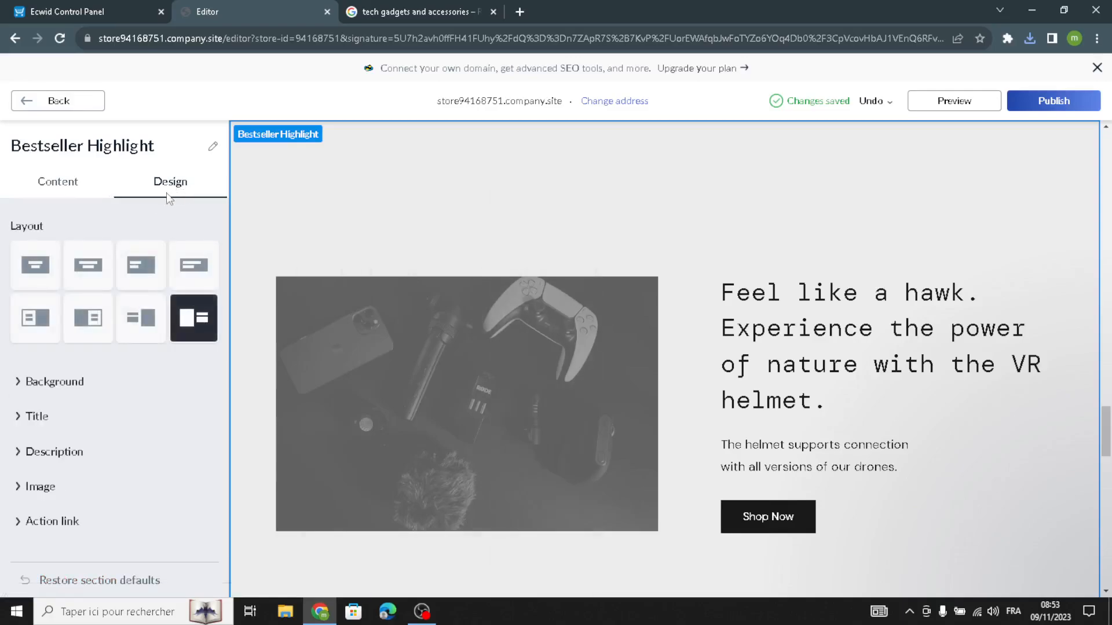
Try several Bestseller Highlight layouts and apply the one with the image on the left and a coloured text sidebar on the right
left_click(140, 278)
left_click(139, 325)
left_click(35, 319)
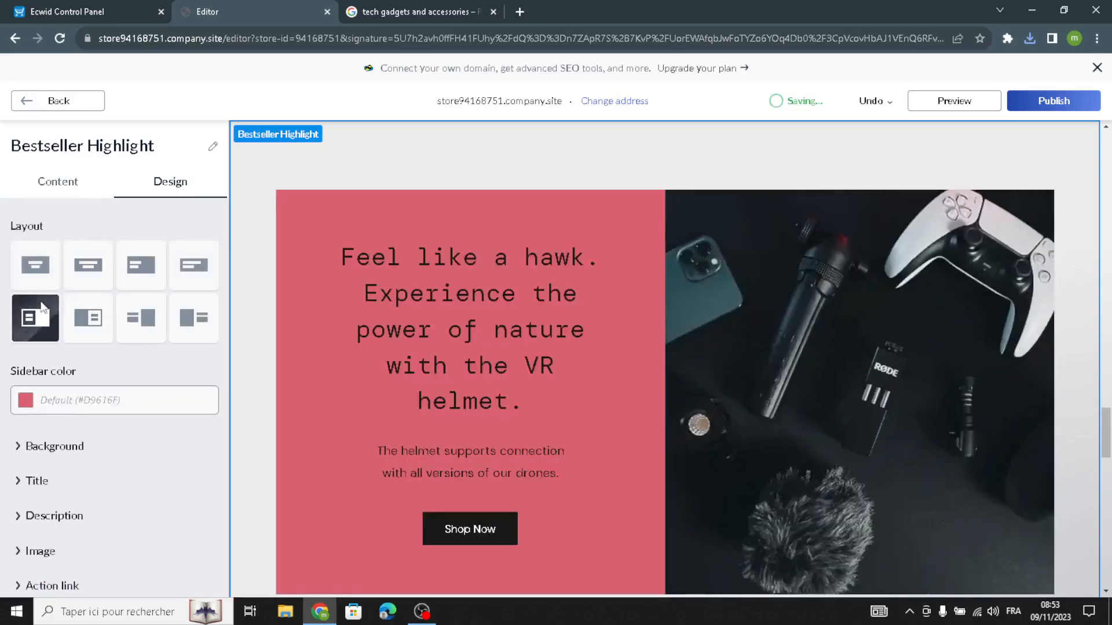
left_click(97, 337)
Set the Bestseller Highlight sidebar color to #9AAAB8, expand the background settings, and return to the homepage sections
scroll(82, 347, "down", 1)
left_click(41, 348)
left_click(94, 386)
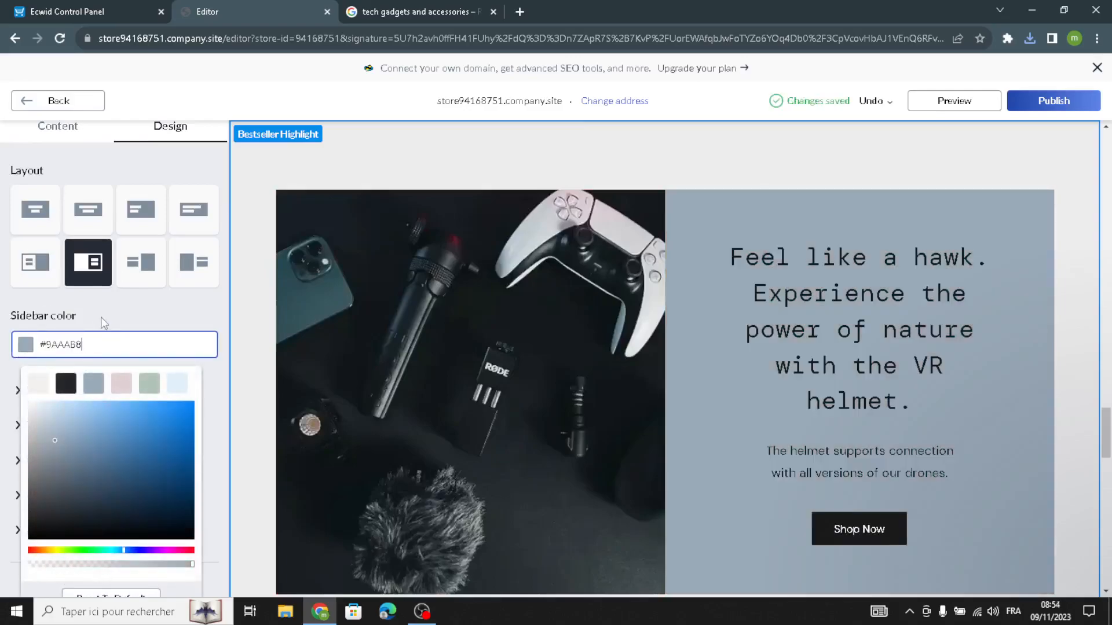
left_click(101, 318)
left_click(33, 399)
scroll(52, 324, "up", 1)
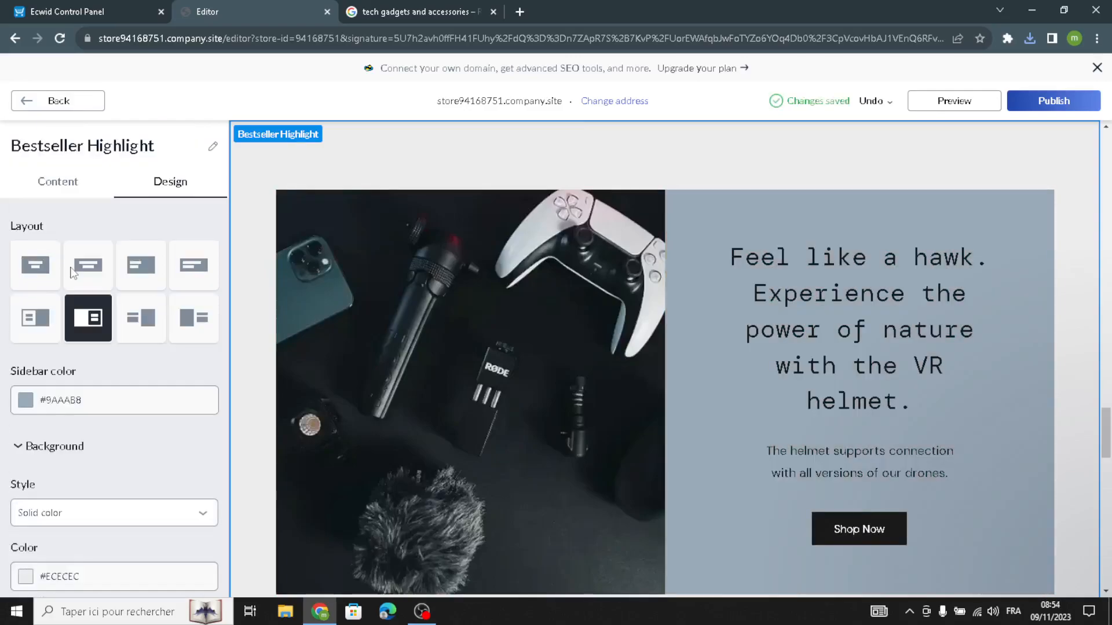
left_click(58, 101)
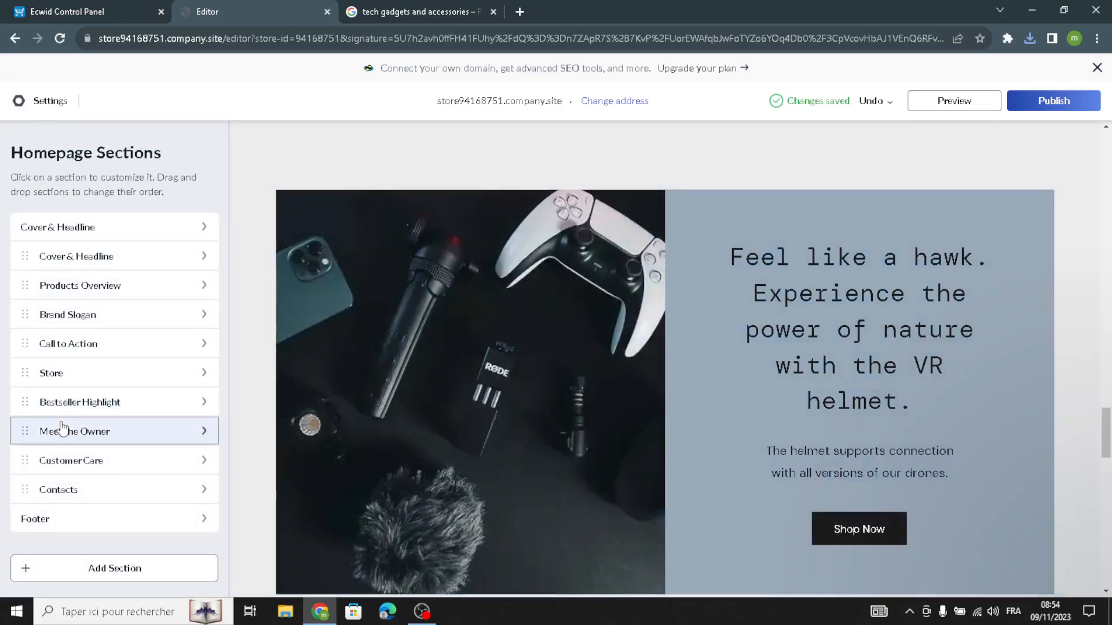
Open the Meet the Owner section, review its title, subtitle and description texts, and return to the homepage sections
left_click(68, 430)
left_click_drag(196, 335, 3, 305)
left_click_drag(162, 249, 3, 260)
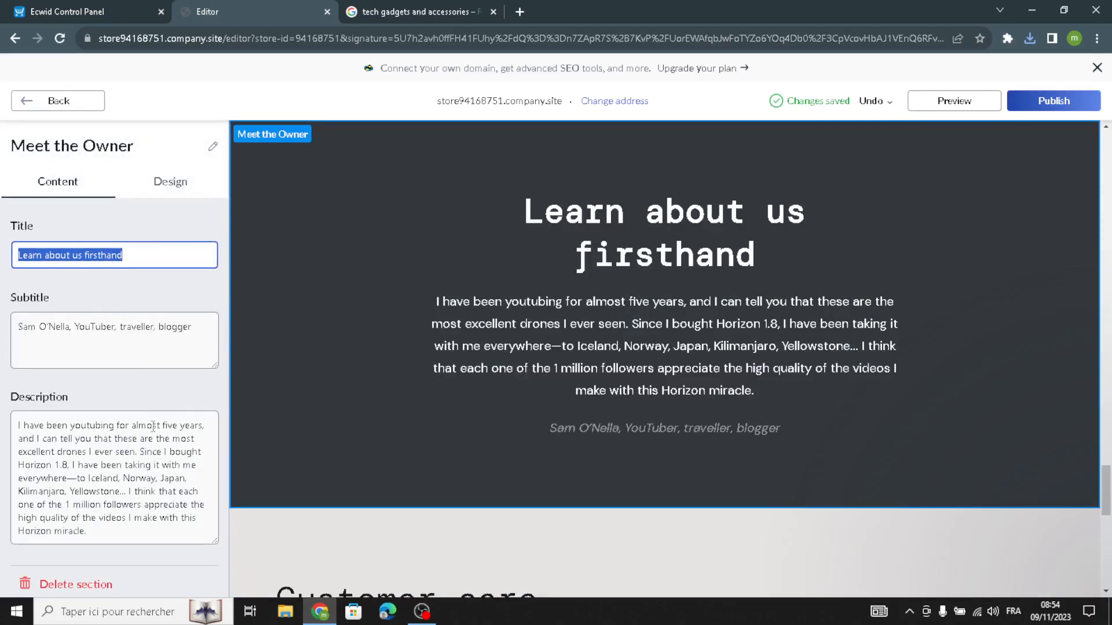
left_click(112, 553)
left_click_drag(99, 535, 3, 399)
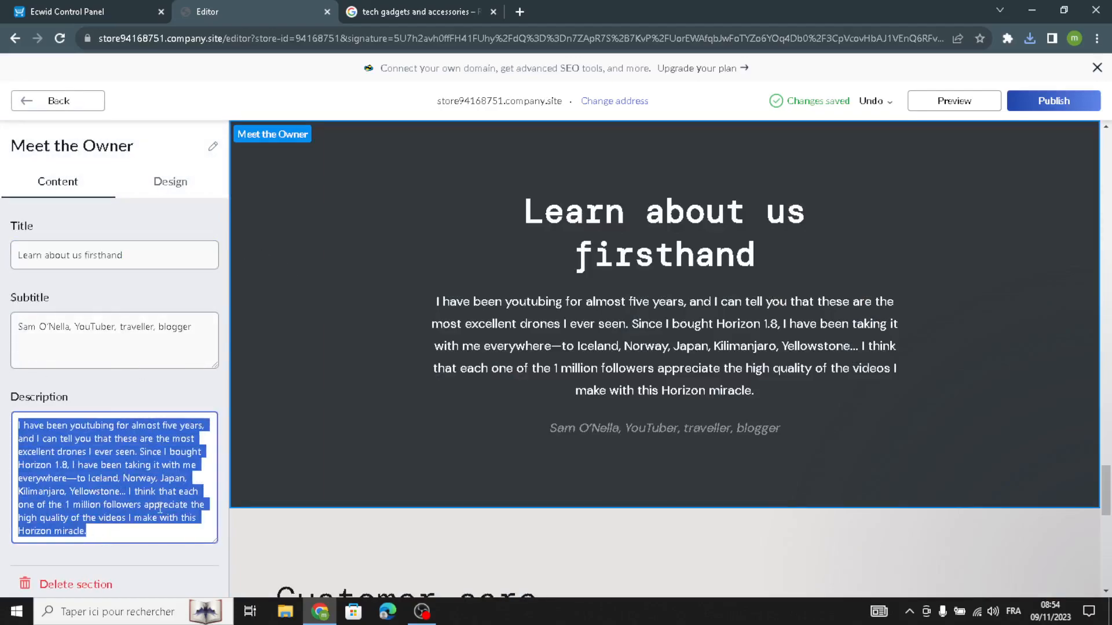
left_click(185, 554)
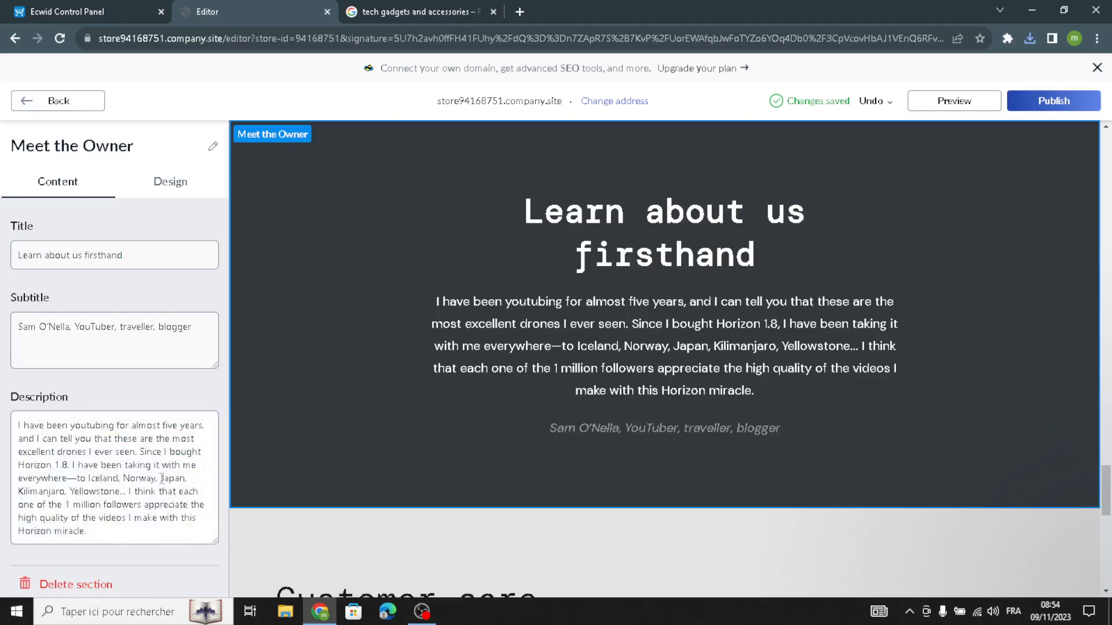
left_click_drag(88, 533, 5, 400)
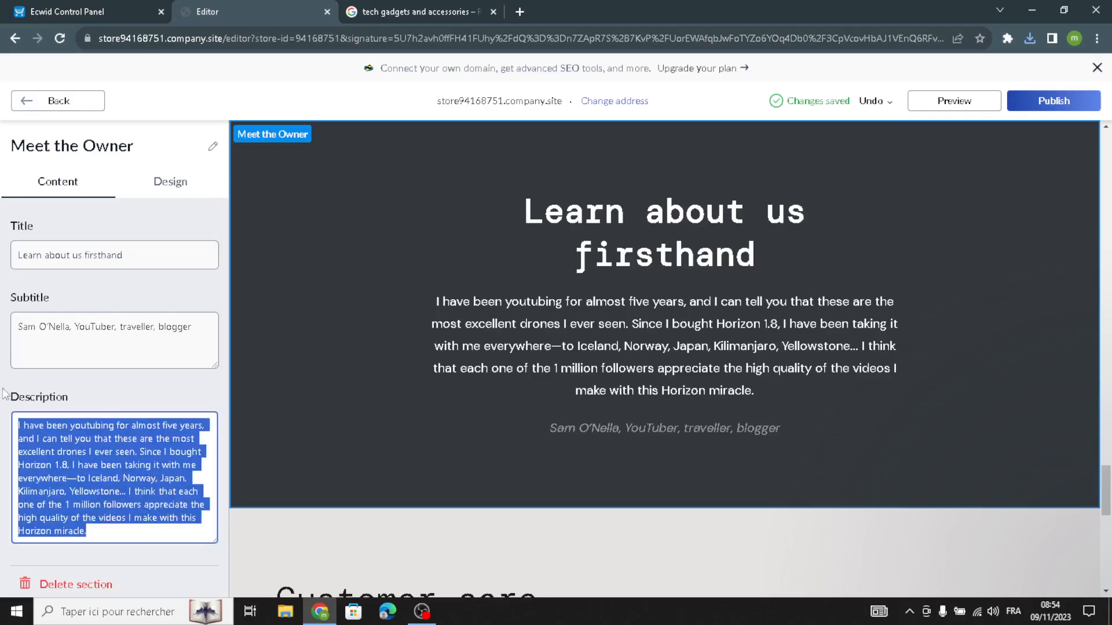
left_click(108, 537)
left_click_drag(107, 537, 3, 401)
left_click(125, 539)
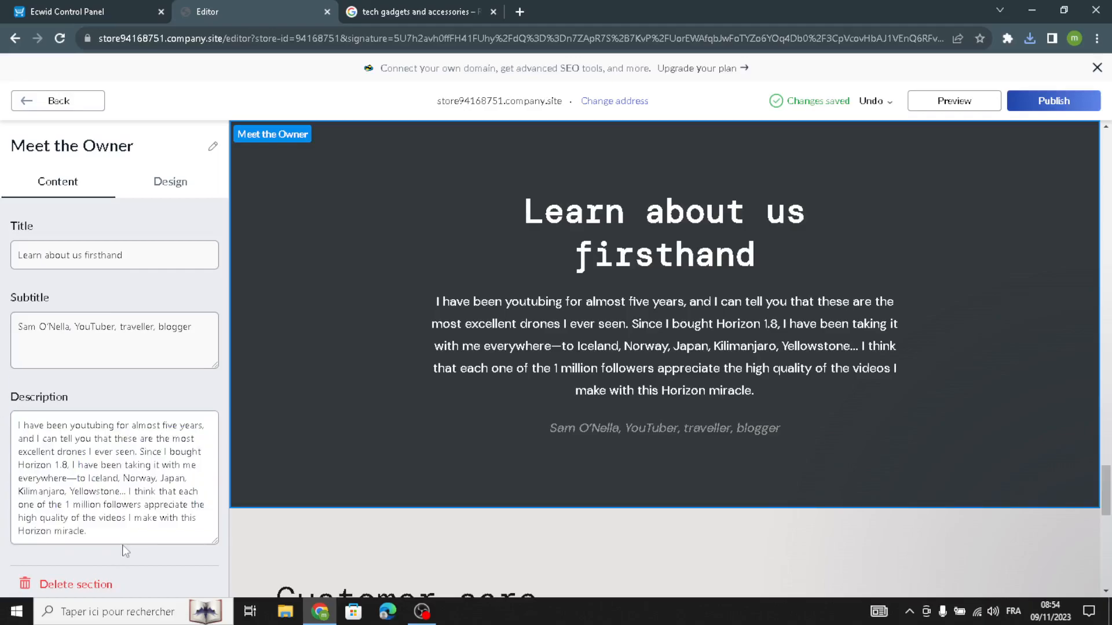
left_click_drag(125, 538, 2, 329)
left_click(124, 534)
left_click_drag(124, 534, 5, 360)
left_click(94, 536)
left_click_drag(94, 536, 3, 363)
left_click(116, 534)
left_click_drag(115, 534, 2, 364)
left_click(32, 379)
left_click(51, 100)
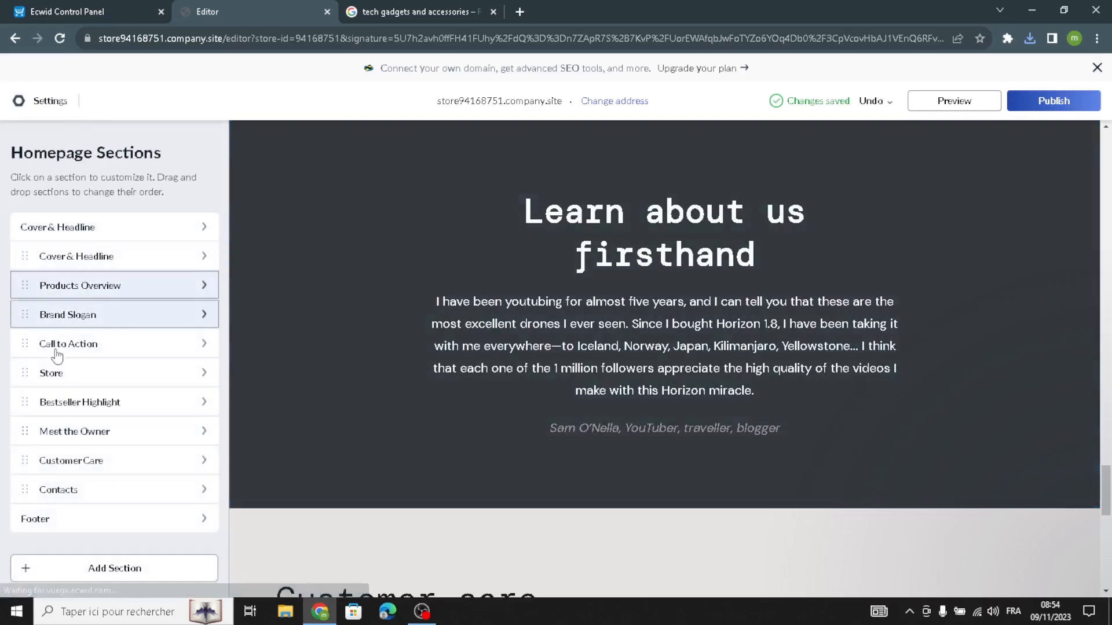
Open the Customer Care section and review its title, subtitle and description texts
left_click(76, 471)
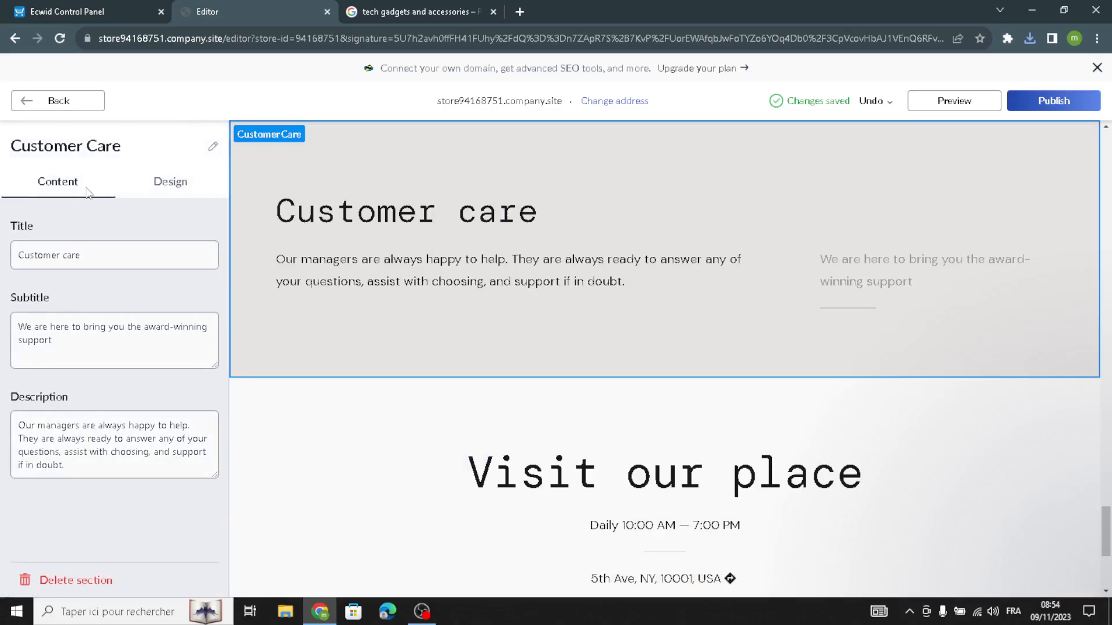
left_click_drag(120, 252, 3, 246)
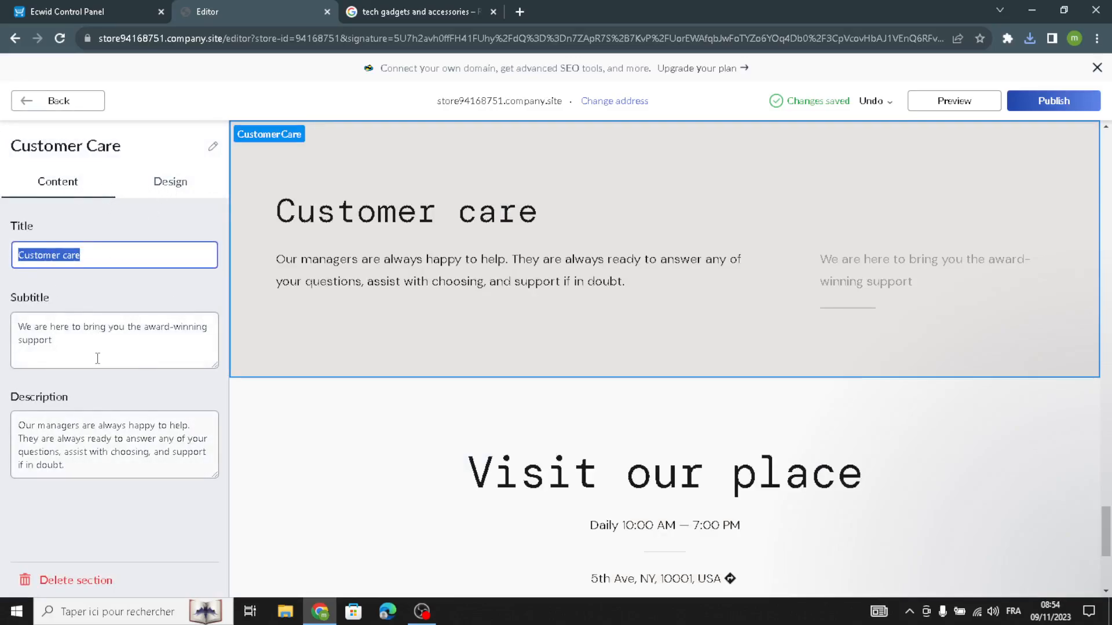
left_click_drag(97, 359, 3, 287)
left_click_drag(101, 255, 3, 247)
left_click_drag(102, 354, 3, 269)
left_click_drag(145, 470, 1, 388)
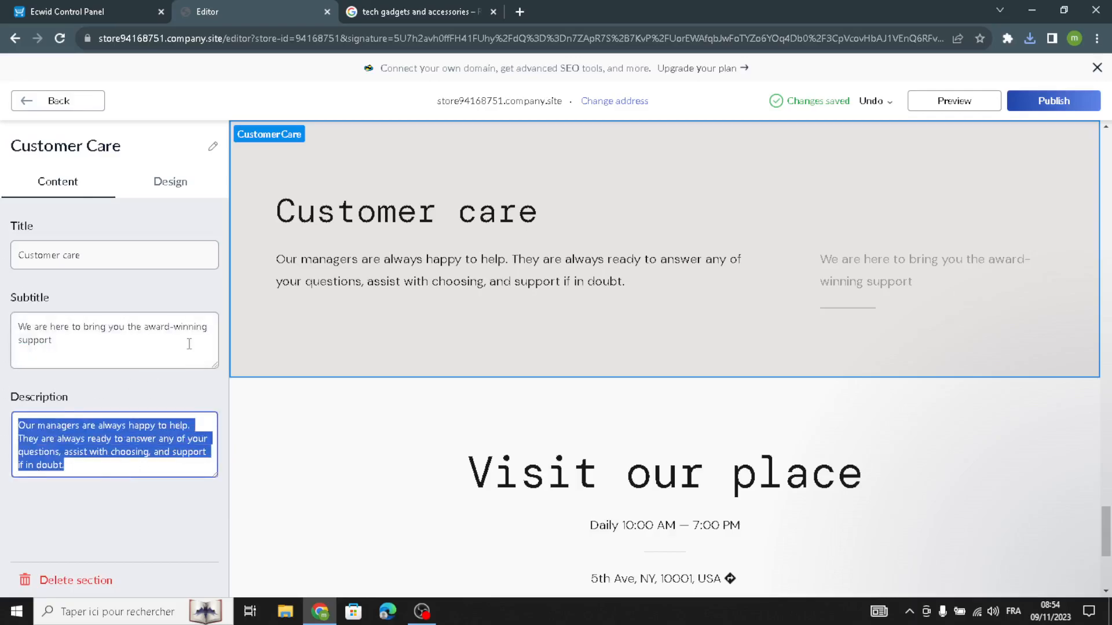
Try the alternative Customer Care layouts and return to the one with the subtitle to the right of the description
left_click(182, 191)
left_click(77, 261)
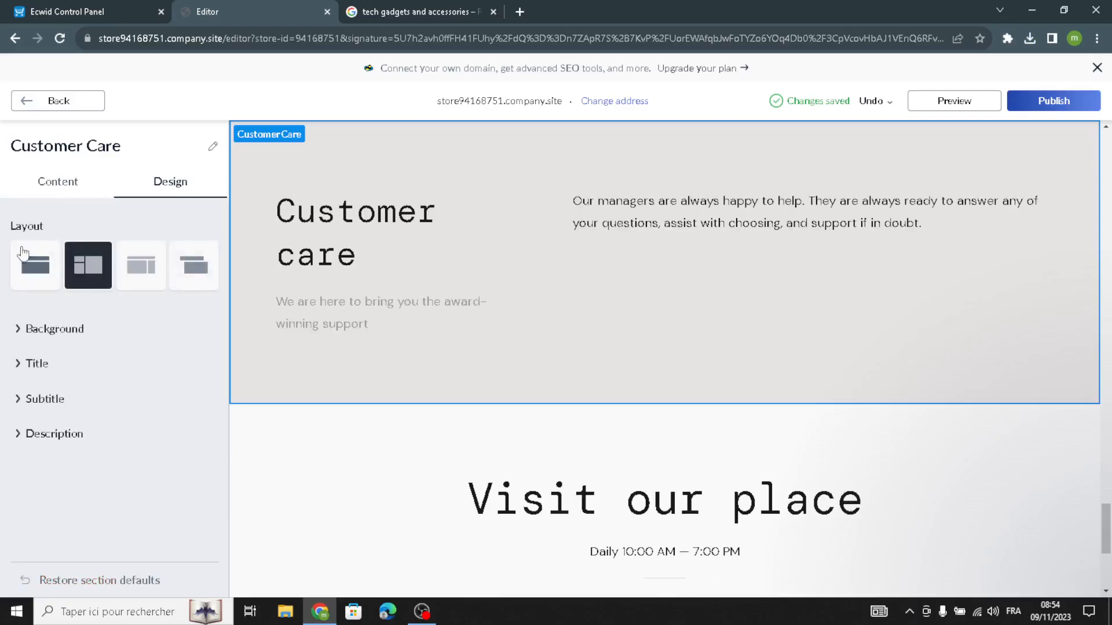
left_click(35, 266)
left_click(90, 283)
left_click(132, 288)
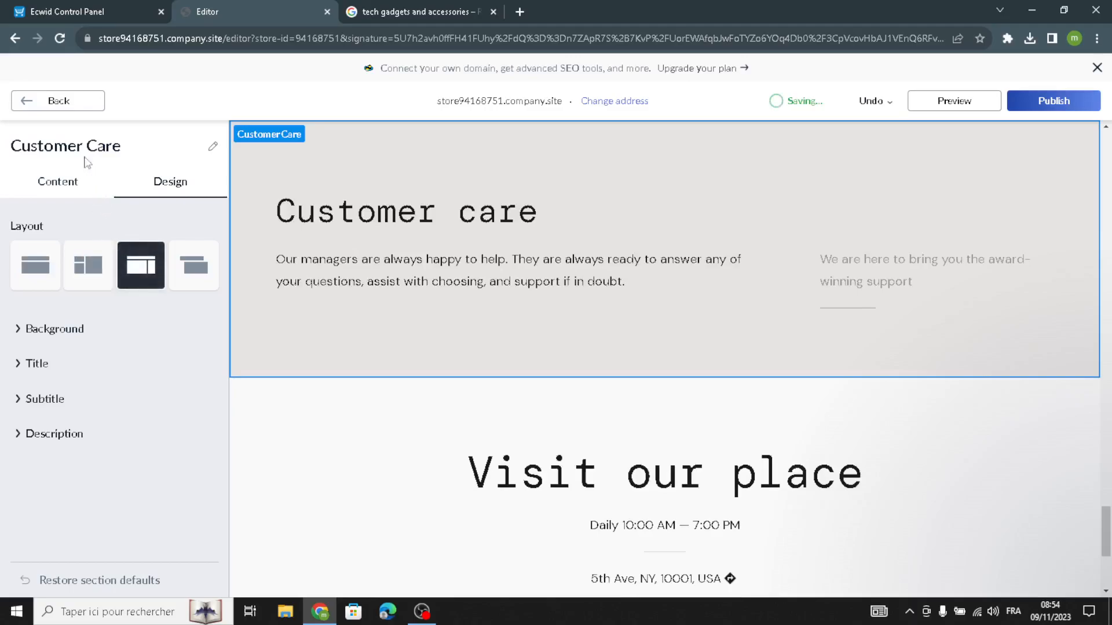
left_click(43, 108)
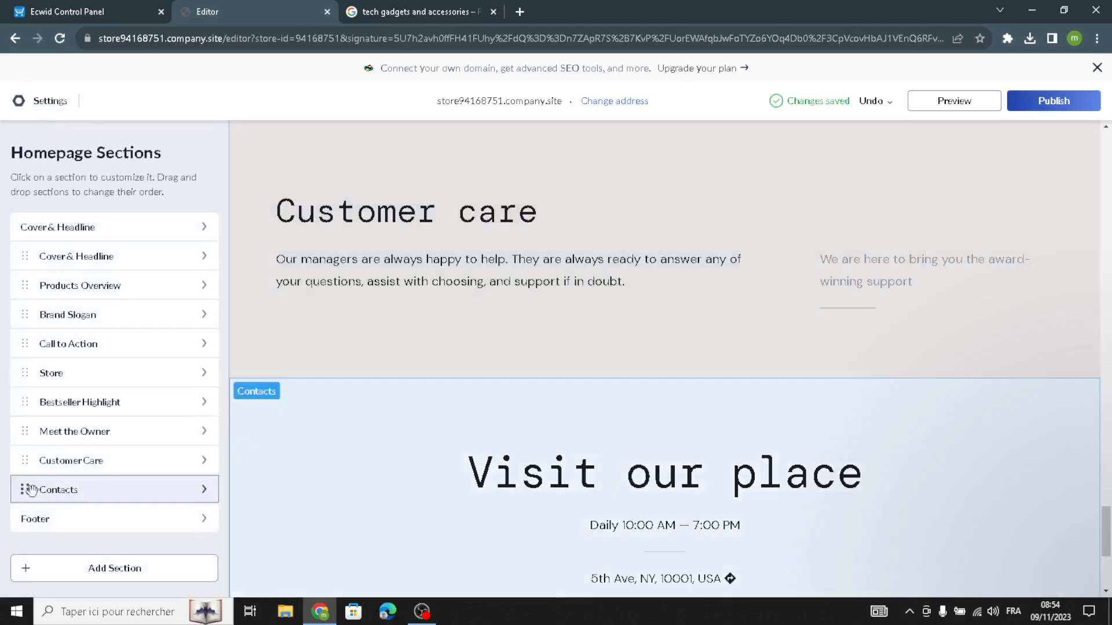
Open the Contacts section and review its description, address with Google Maps settings, opening hours, and contact and social profile entries
left_click(36, 490)
left_click(40, 355)
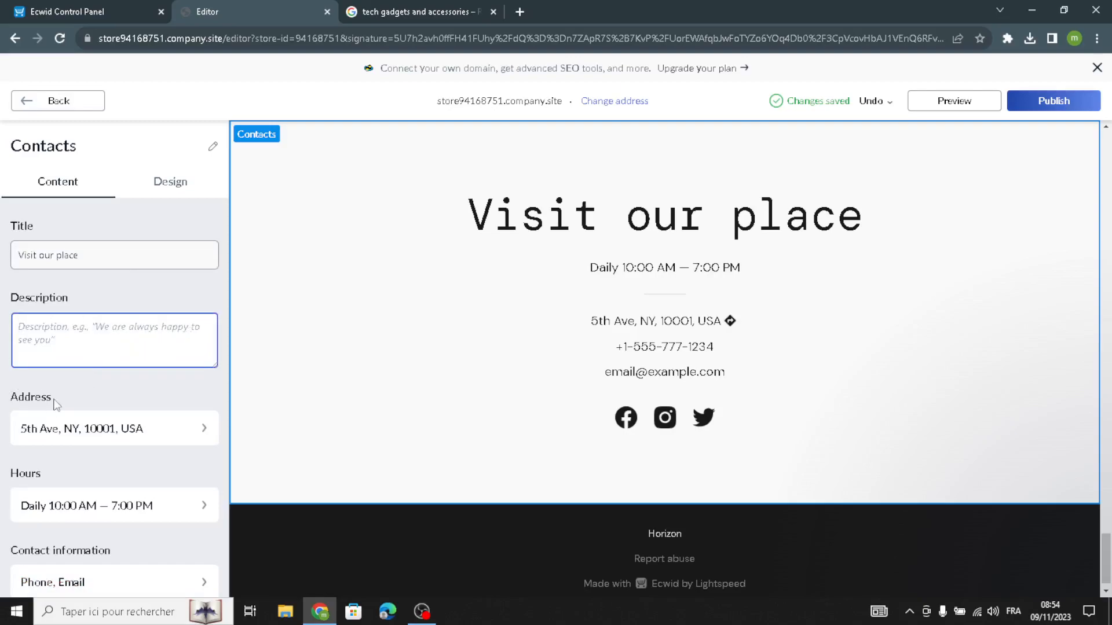
left_click(69, 427)
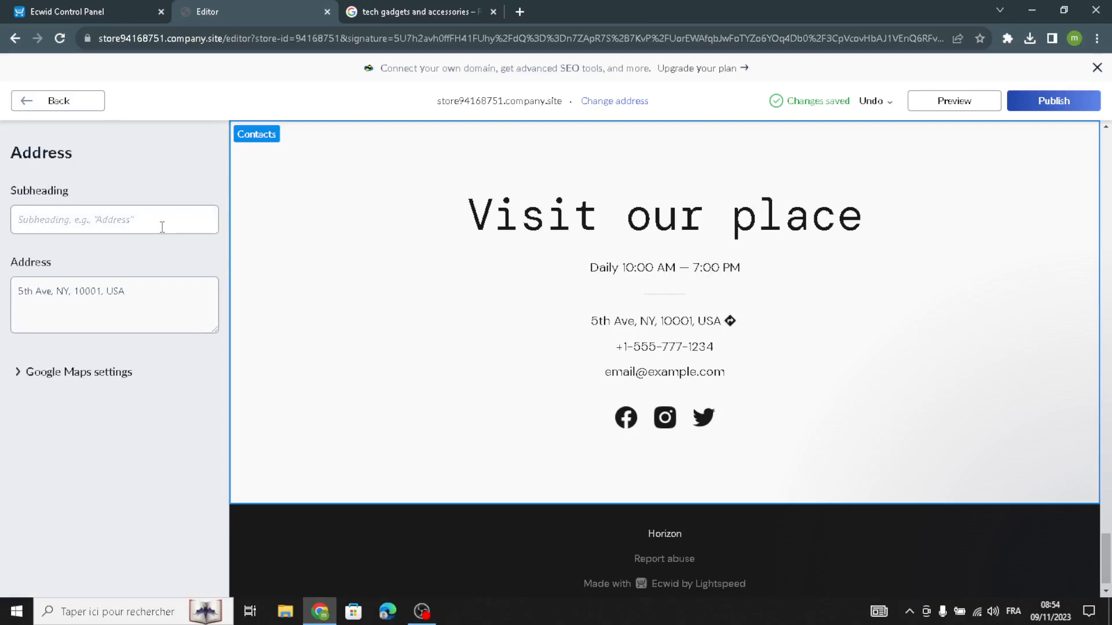
left_click(67, 372)
left_click(18, 438)
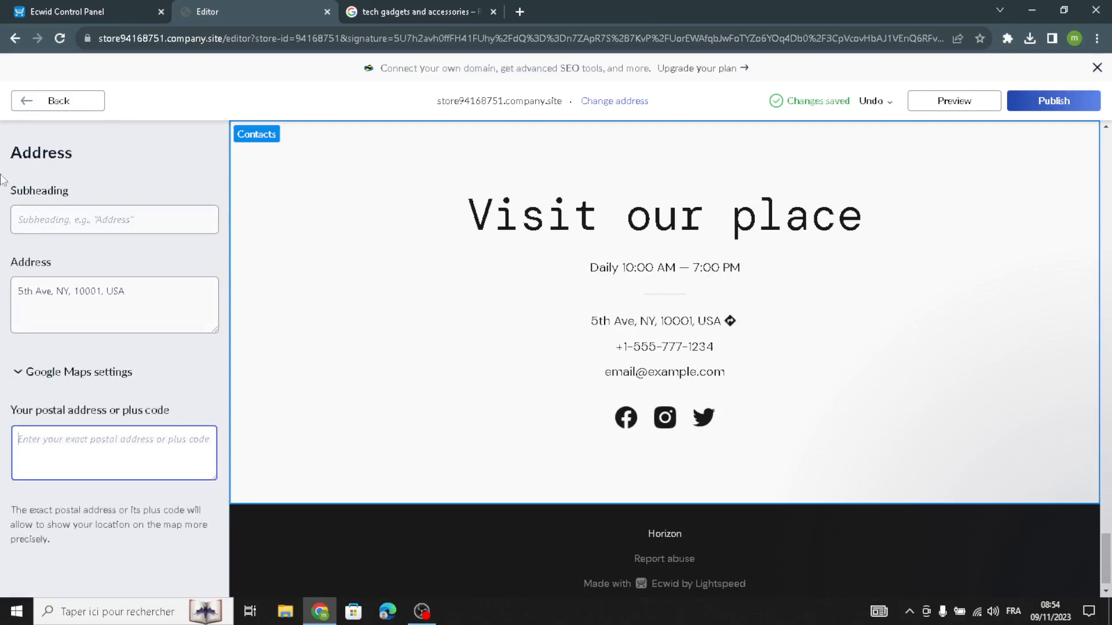
left_click(46, 102)
scroll(69, 446, "down", 1)
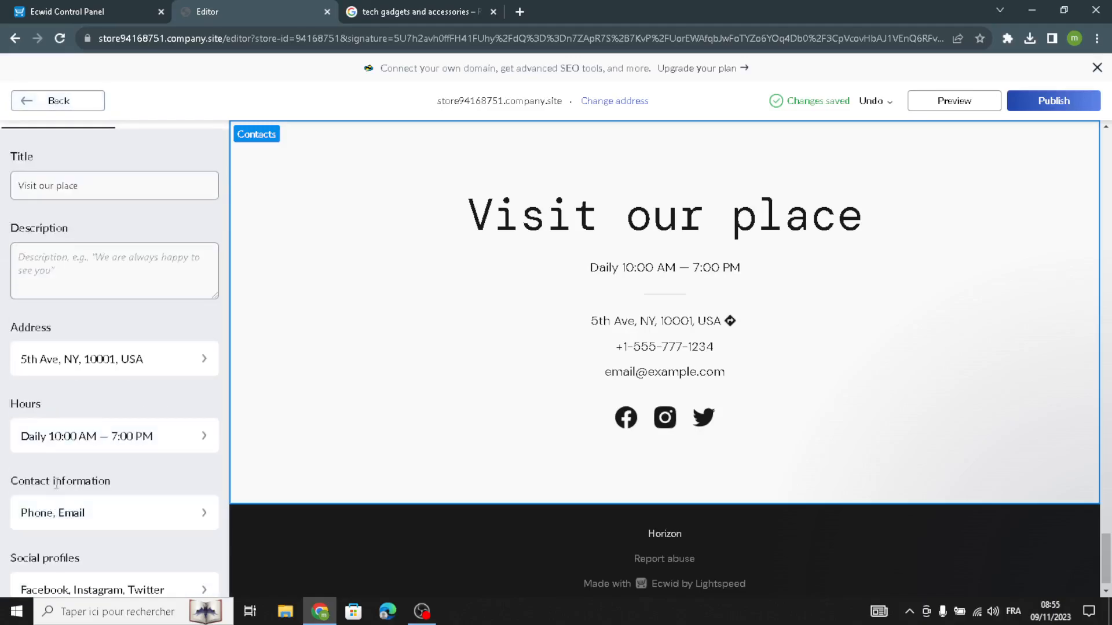
left_click(72, 441)
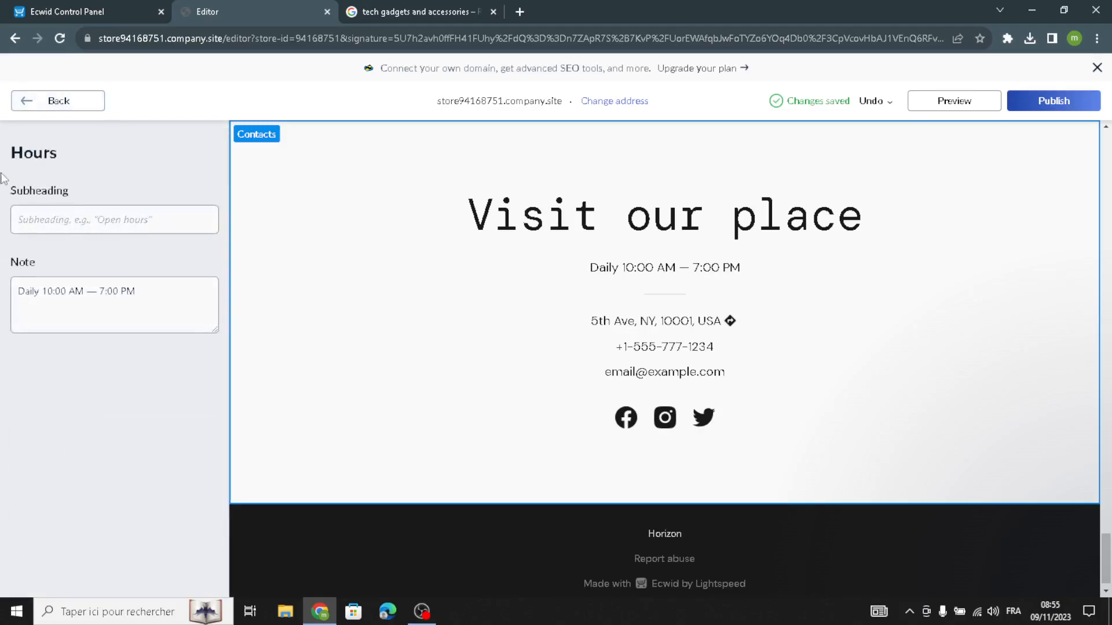
left_click(46, 104)
scroll(103, 422, "down", 3)
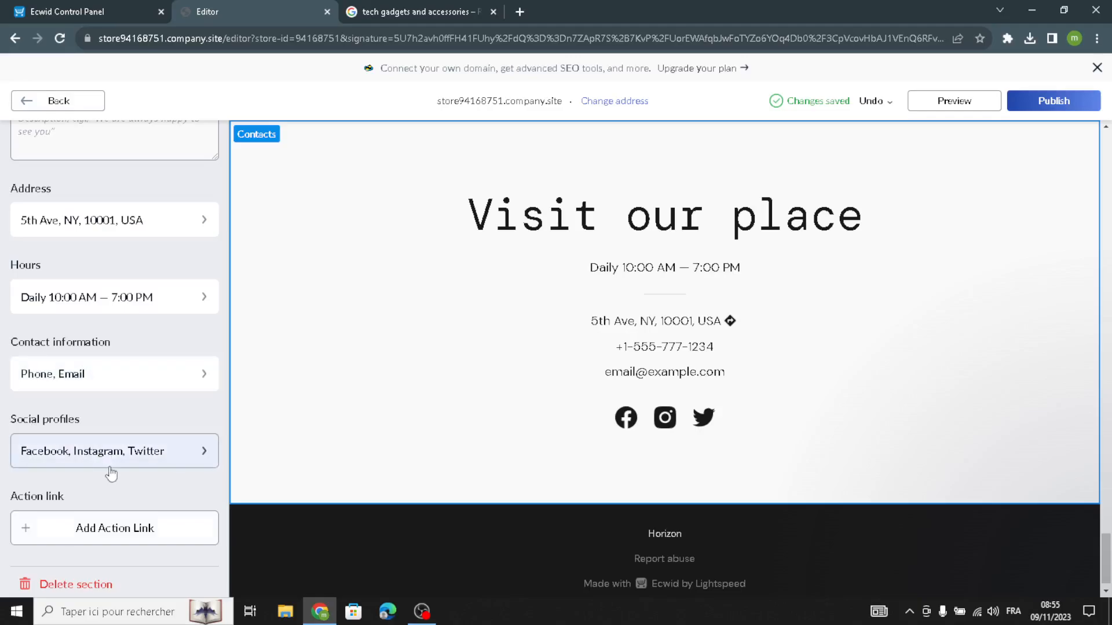
Apply the Contacts layout with a full-width map behind a left-hand image and text card, and check the map
scroll(102, 481, "up", 4)
left_click(171, 184)
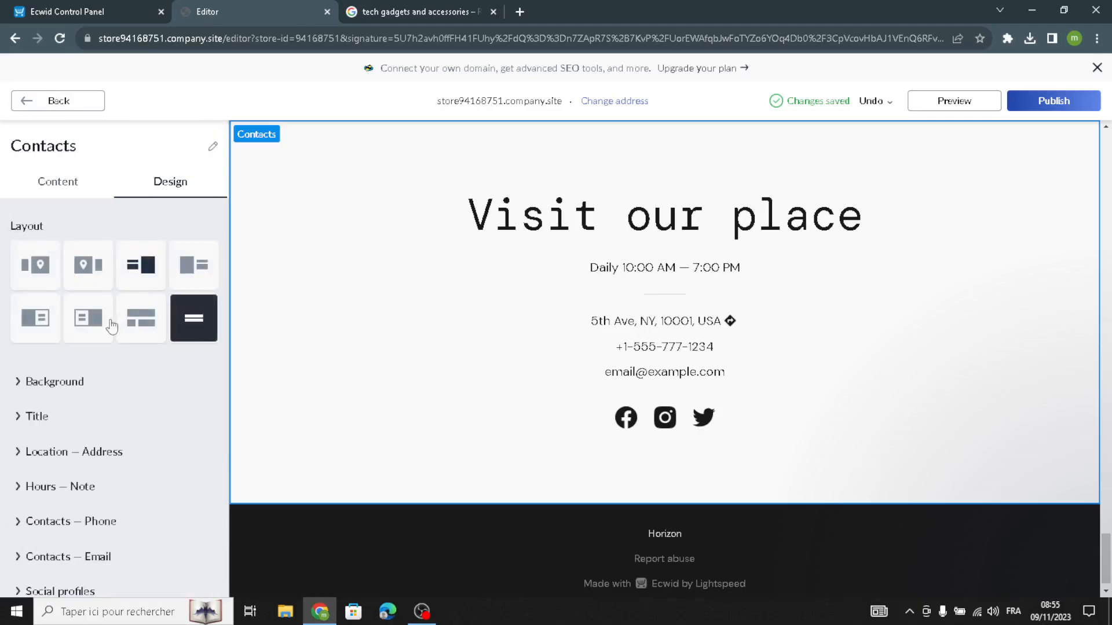
left_click(88, 318)
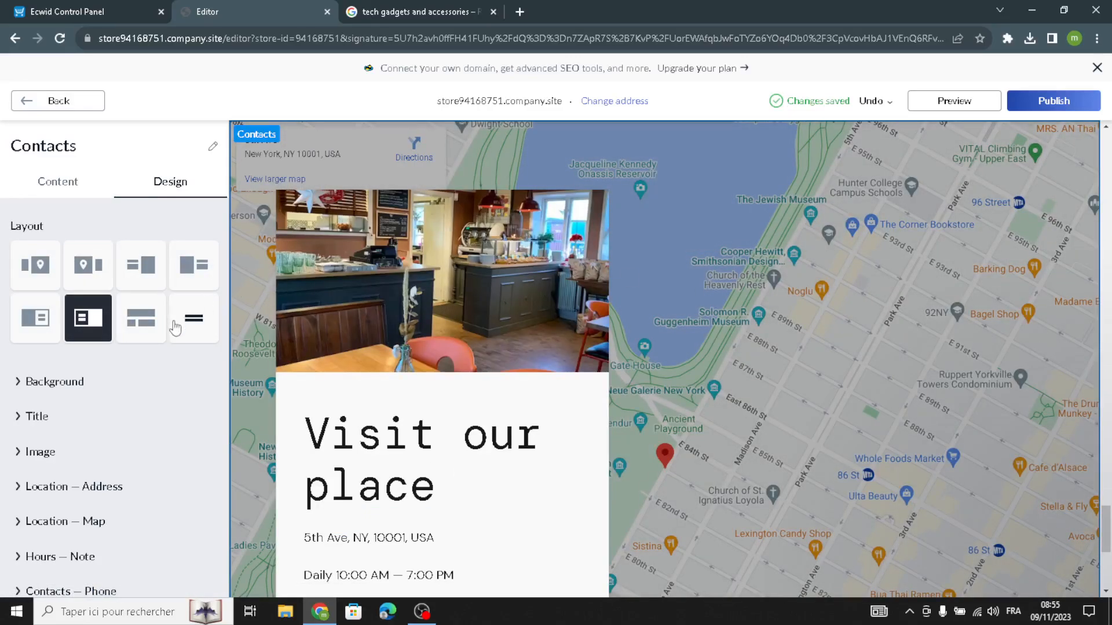
left_click_drag(746, 367, 843, 404)
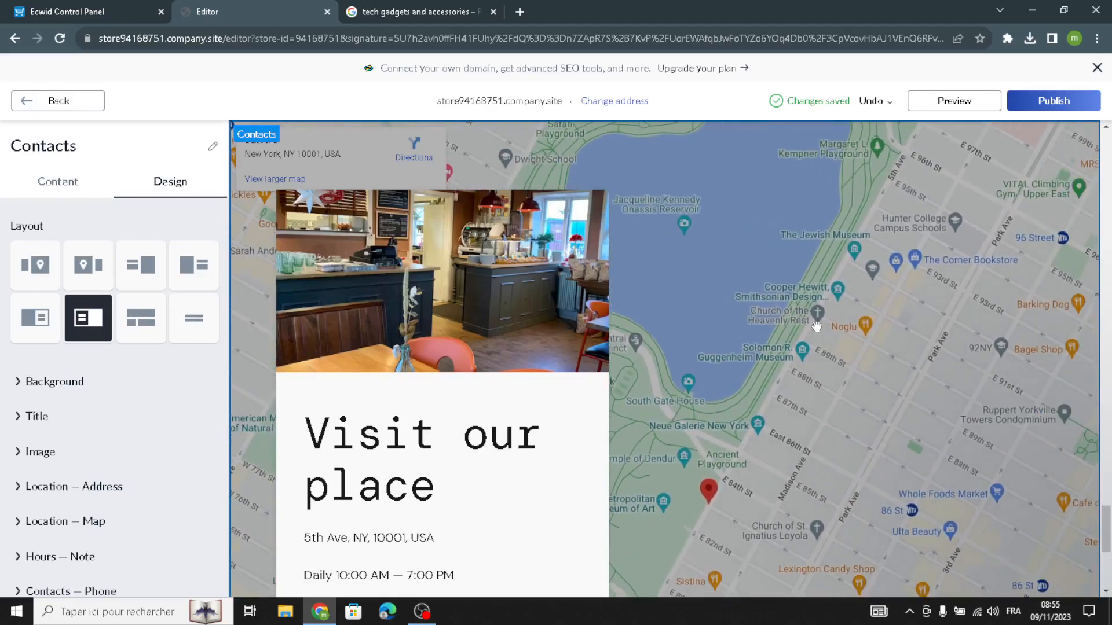
left_click(39, 102)
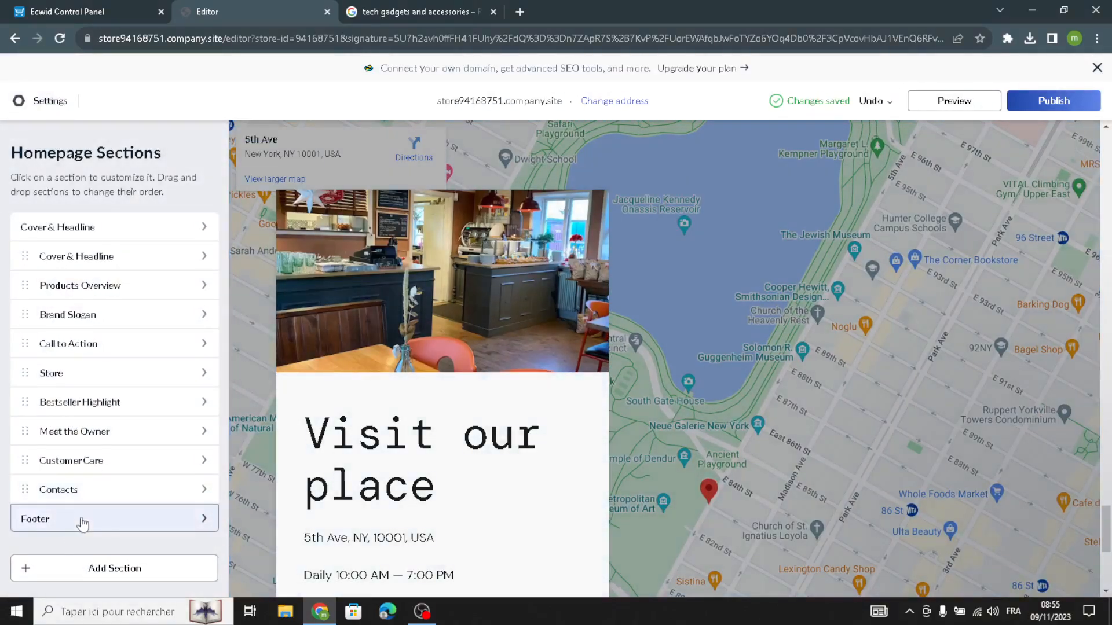
Replace the Footer section's copyright text with TECHUB and return to the homepage sections
left_click(83, 522)
triple_click(101, 255)
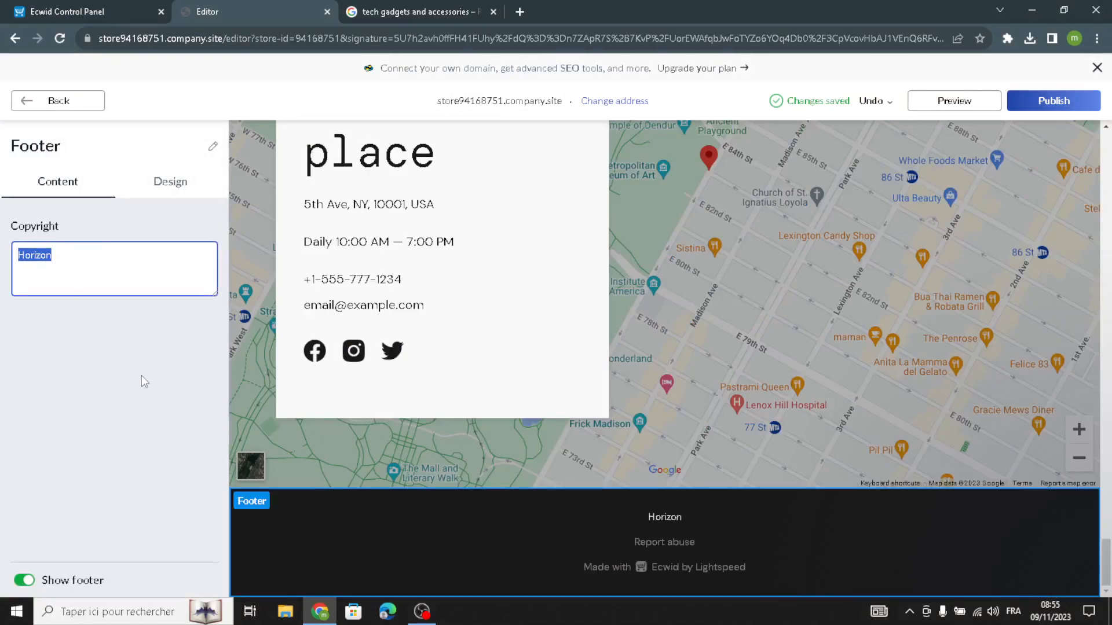
type("tevh")
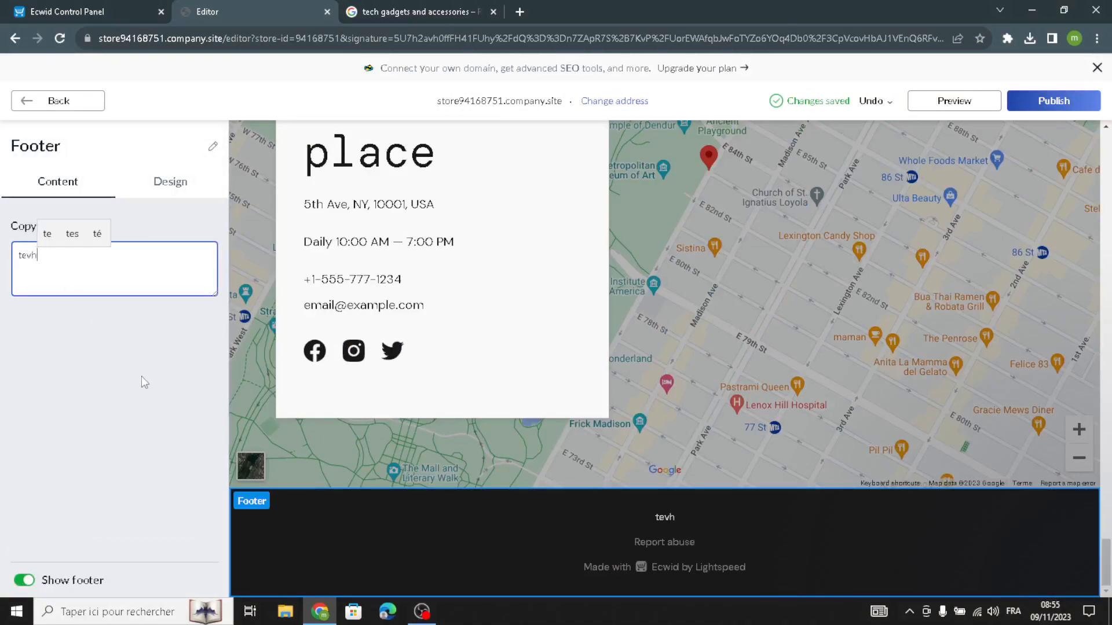
type("ub")
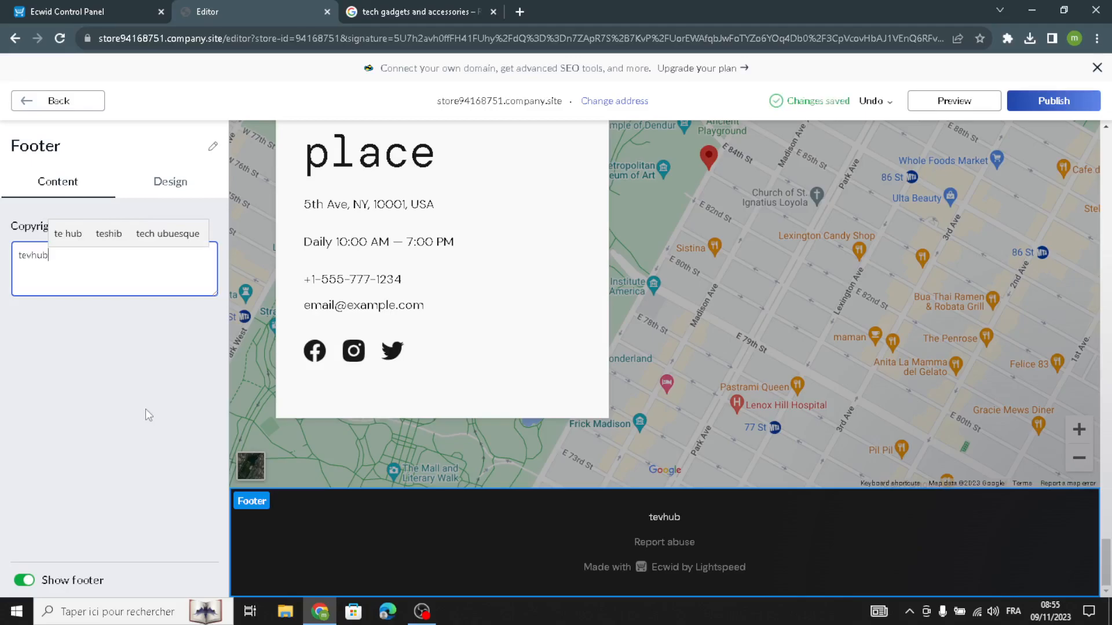
key("BackSpace")
key("BackSpace")
key("BackSpace")
key("BackSpace")
key("BackSpace")
key("BackSpace")
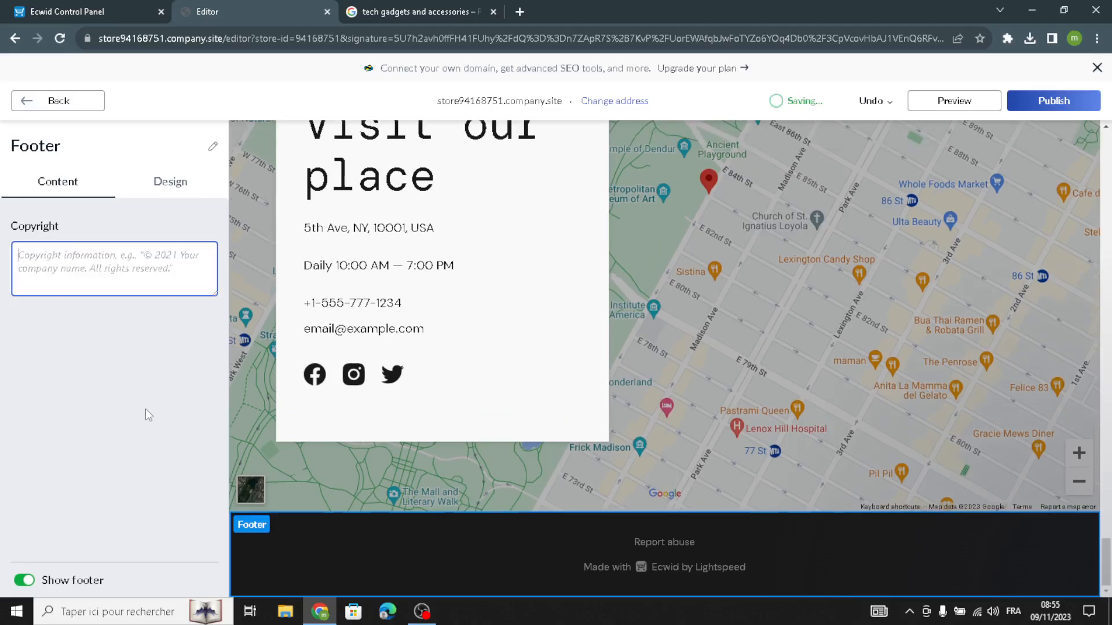
type("TEC")
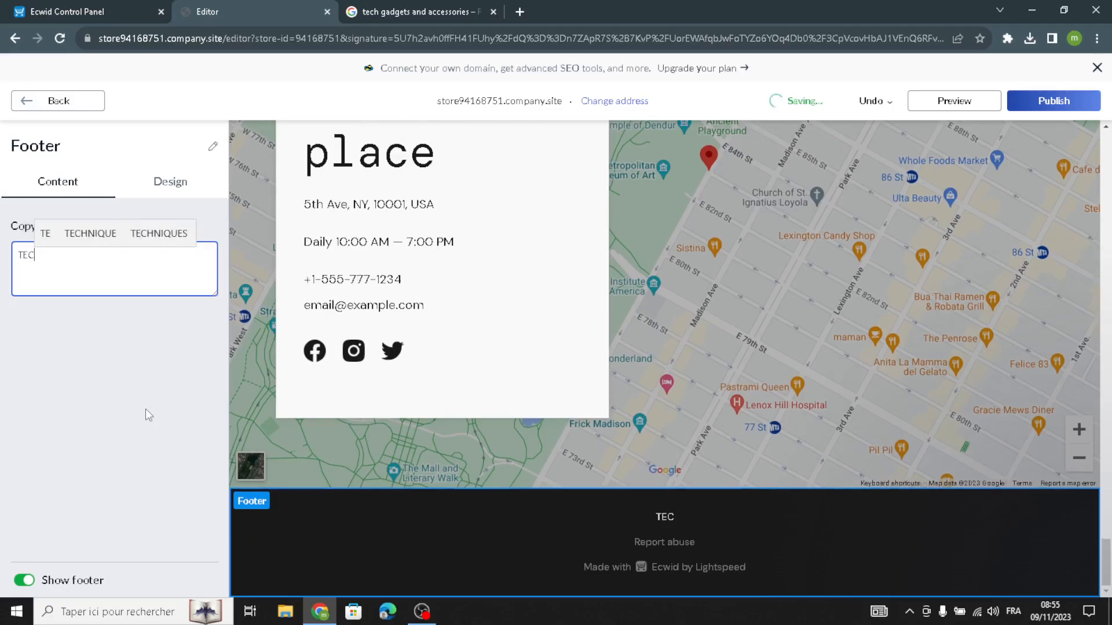
type("HUB")
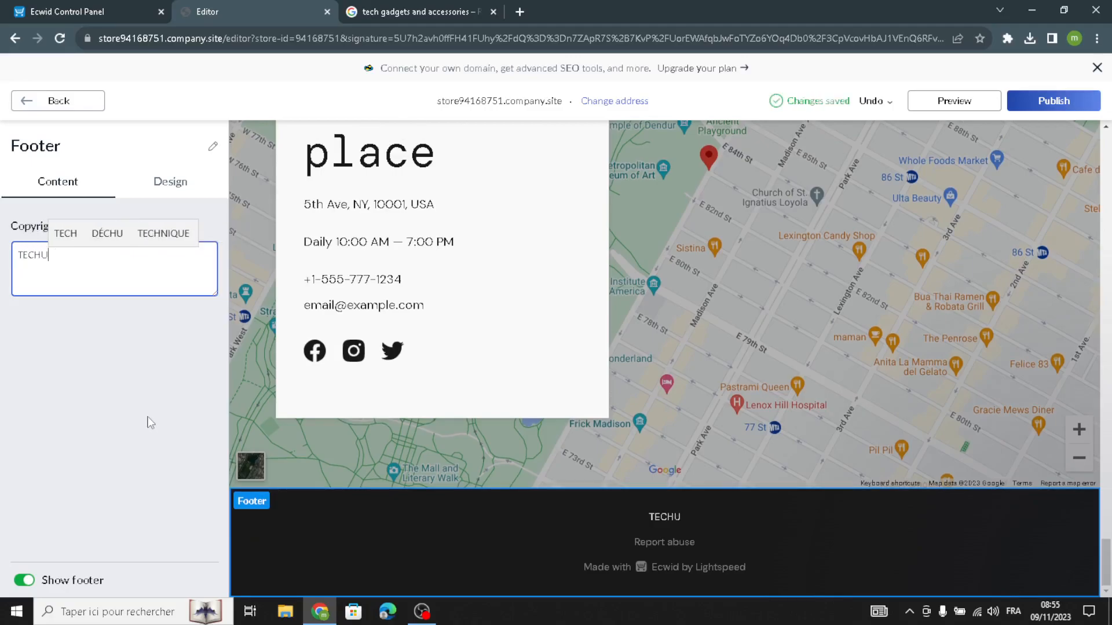
left_click(48, 105)
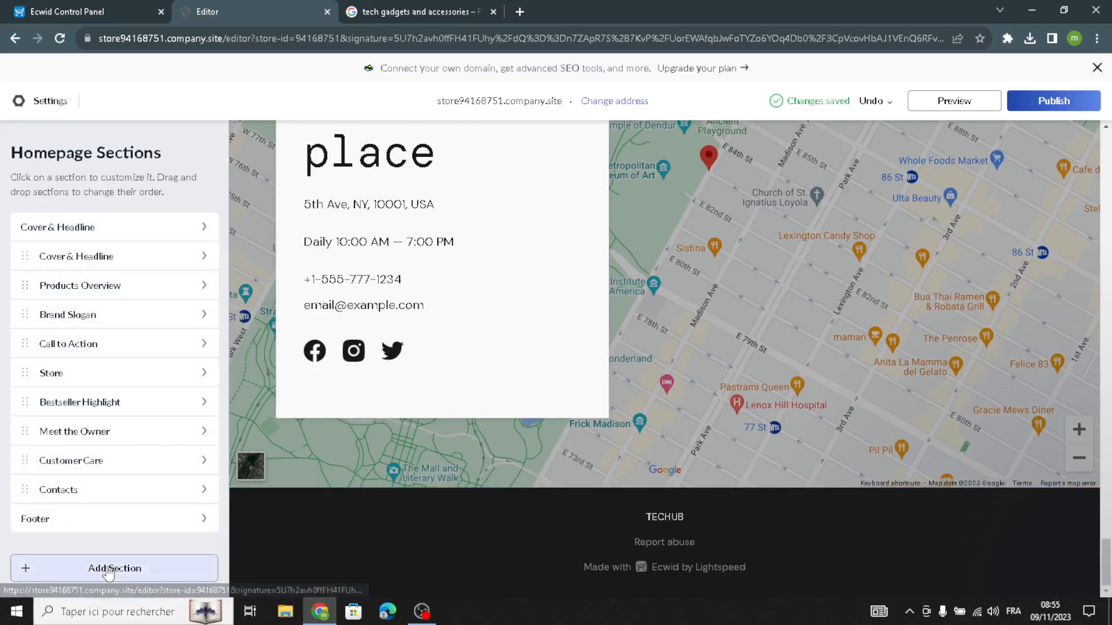
Browse the addable section types, including Announcements, Promo Sliders, Special Offers and Customer Reviews, and return to the homepage sections without adding one
left_click(114, 567)
left_click(70, 241)
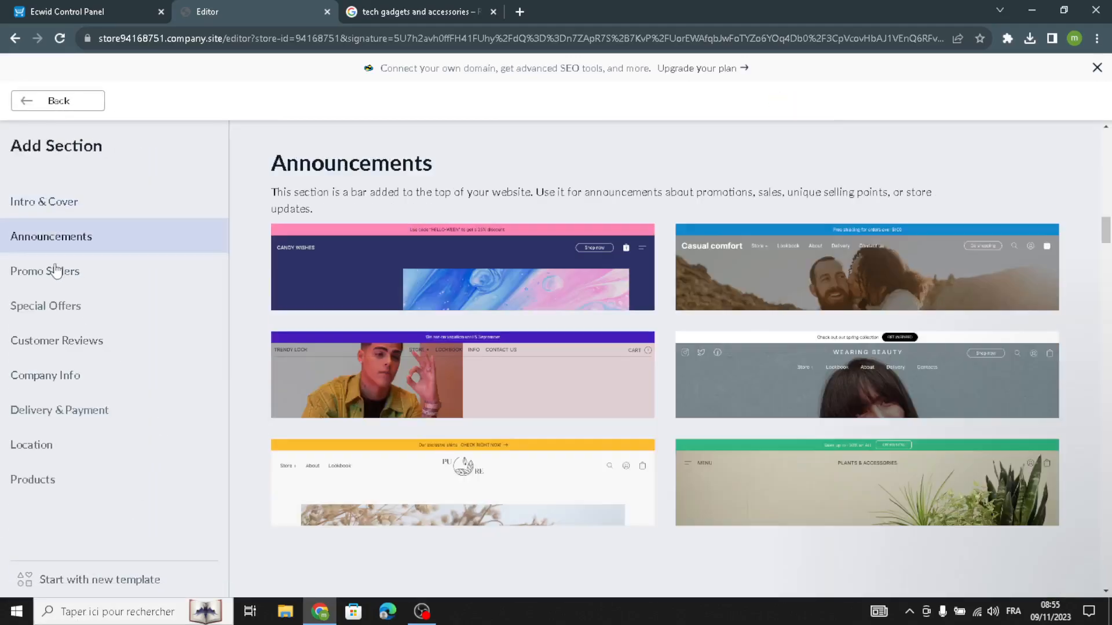
left_click(50, 273)
left_click(36, 306)
left_click(26, 339)
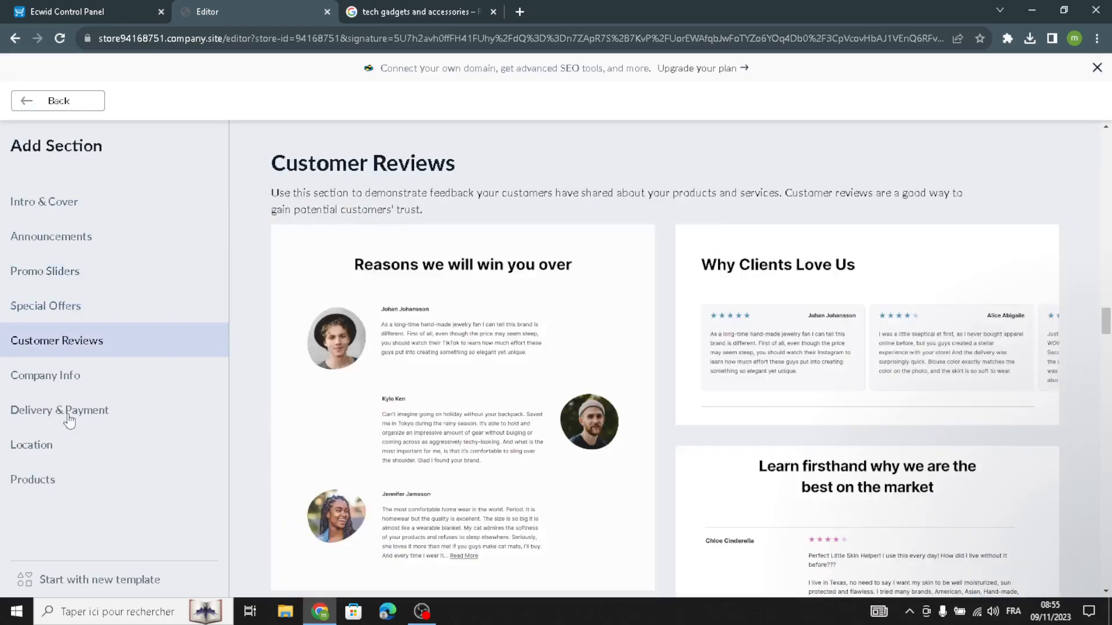
left_click(58, 100)
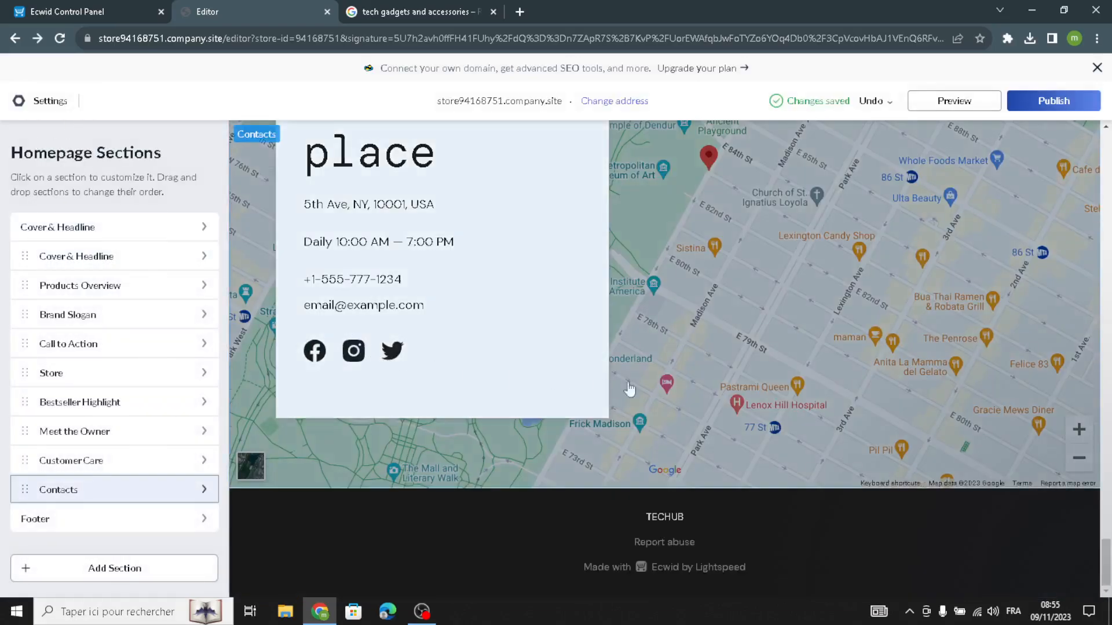
Publish the site and look over the homepage from the Call to Action section to the Store section's featured products
scroll(663, 392, "up", 5)
scroll(664, 392, "up", 10)
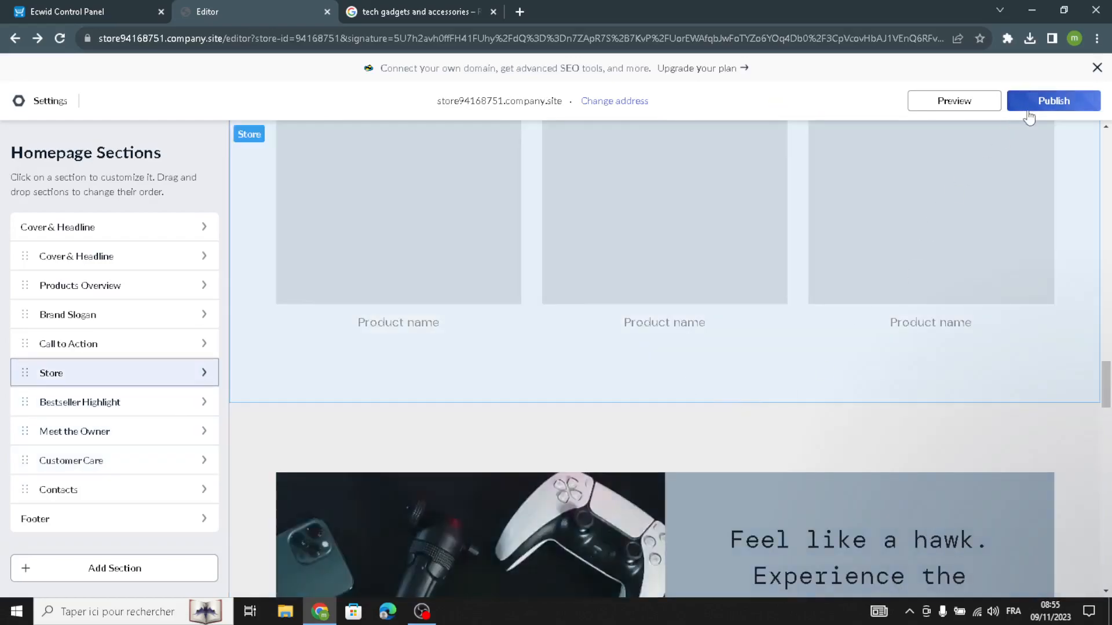
scroll(663, 416, "up", 10)
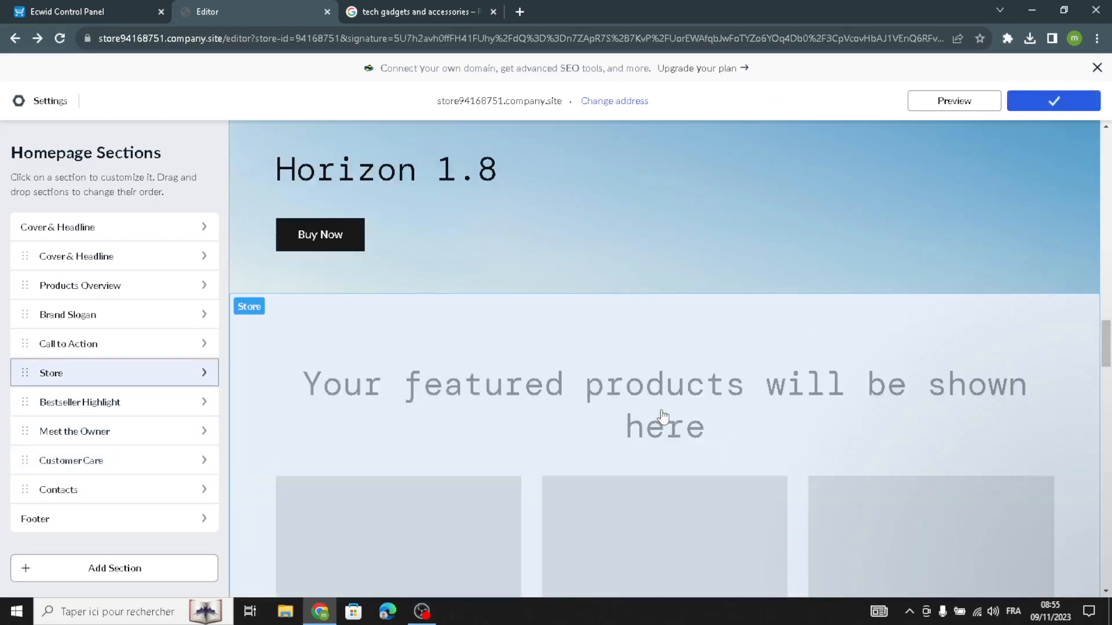
scroll(663, 417, "up", 10)
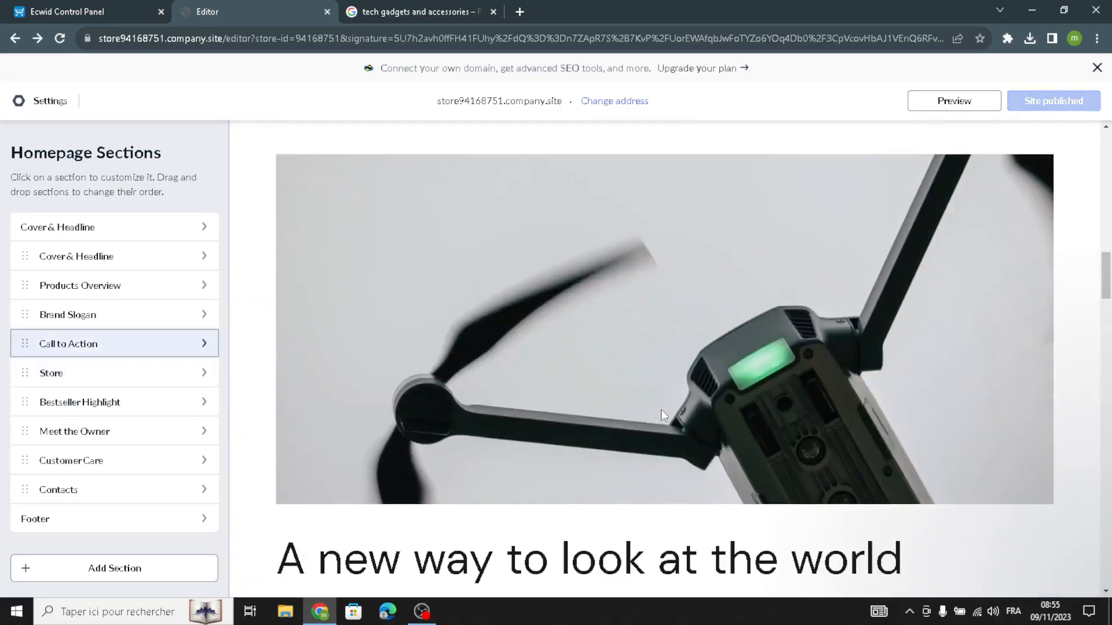
scroll(663, 416, "down", 10)
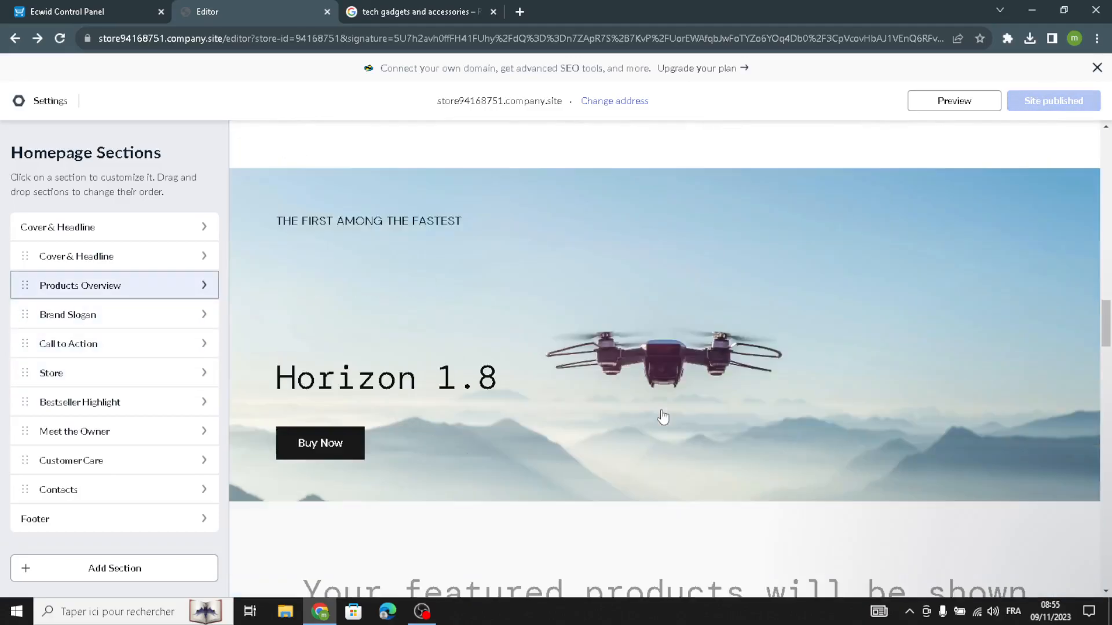
scroll(663, 417, "down", 6)
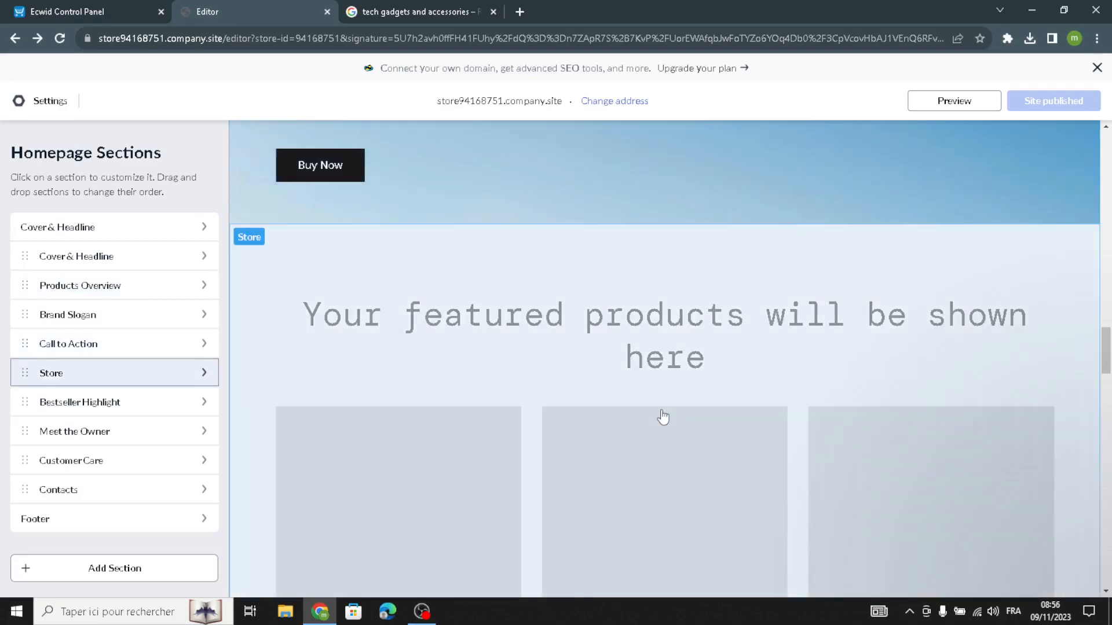
scroll(662, 417, "down", 1)
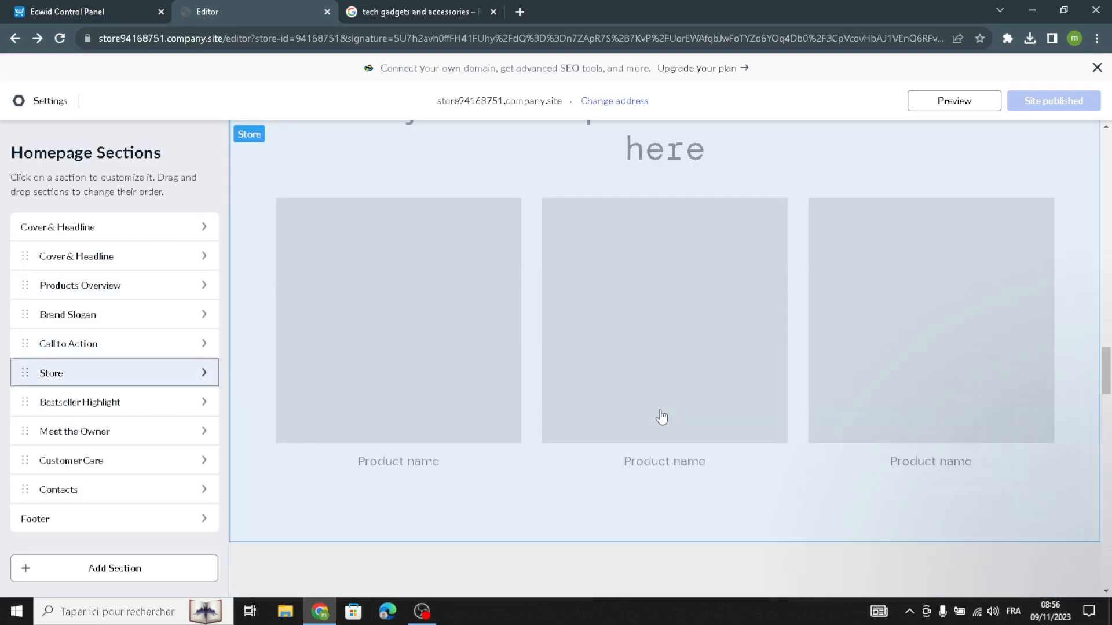